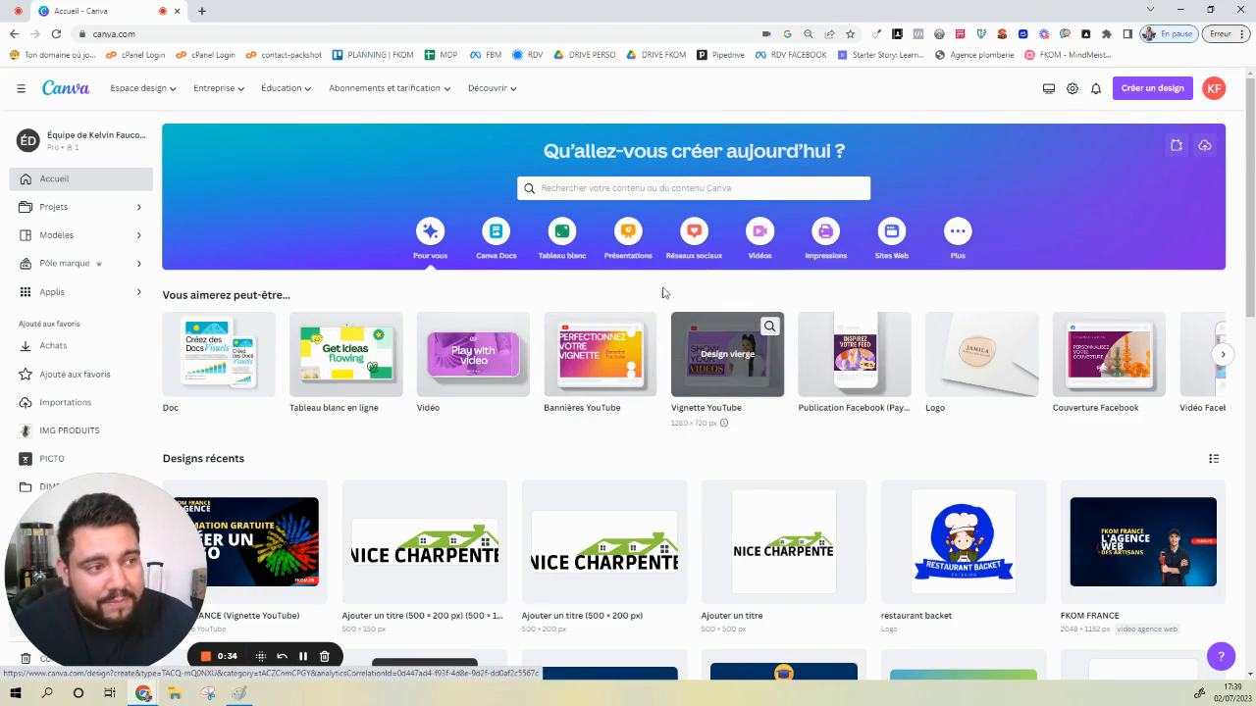
Search the web for "vista print" in a new browser tab and open the business cards page of the French VistaPrint site
{"action": "left_click", "coordinate": [201, 11]}
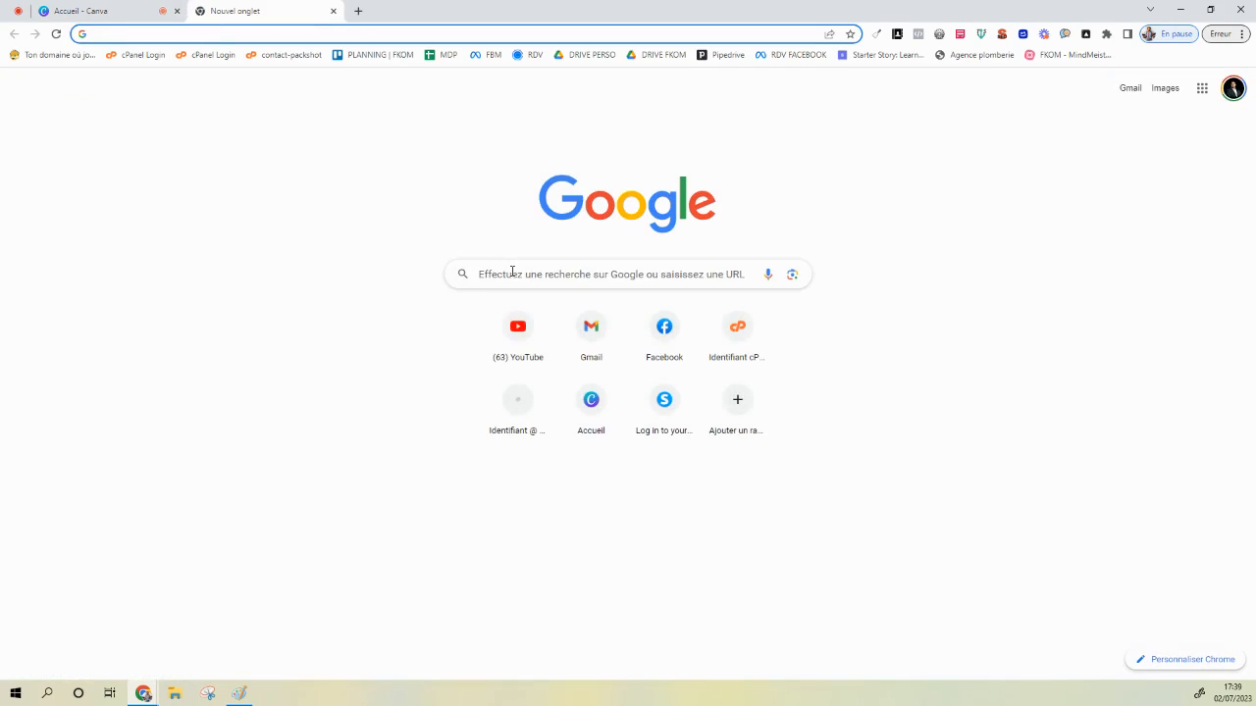
{"action": "left_click", "coordinate": [511, 274]}
{"action": "type", "text": "vista "}
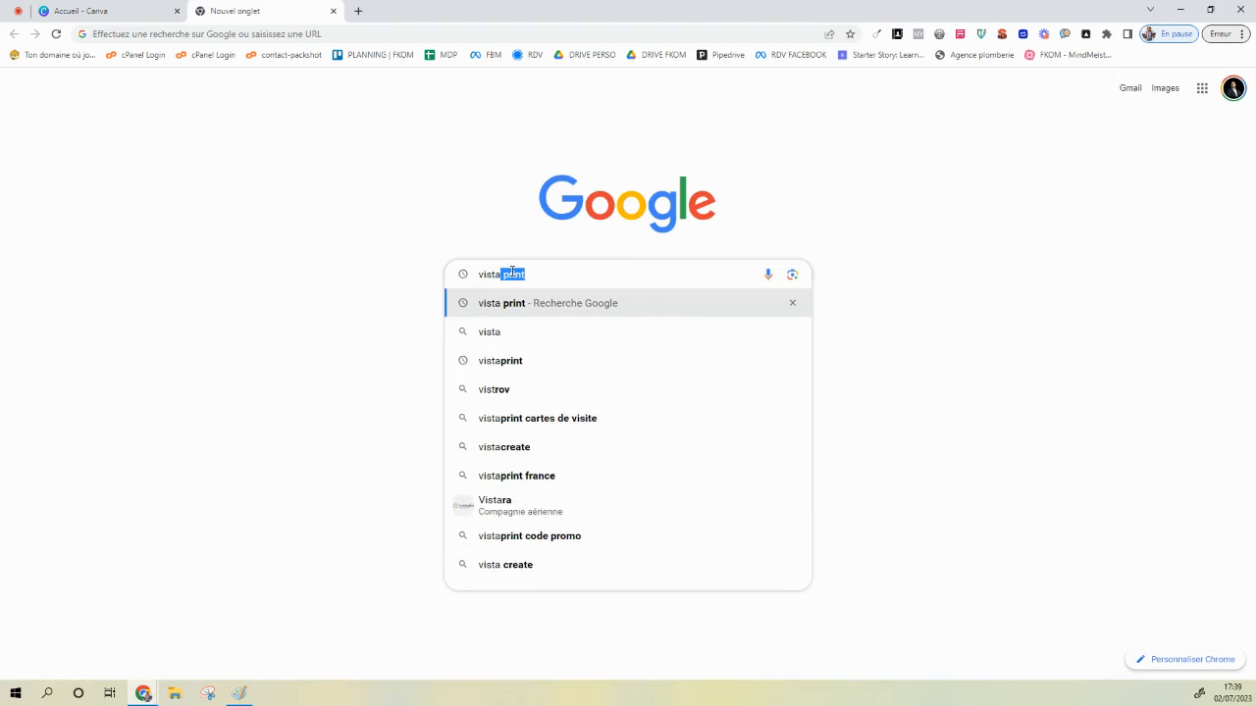
{"action": "type", "text": "print"}
{"action": "key", "text": "Return"}
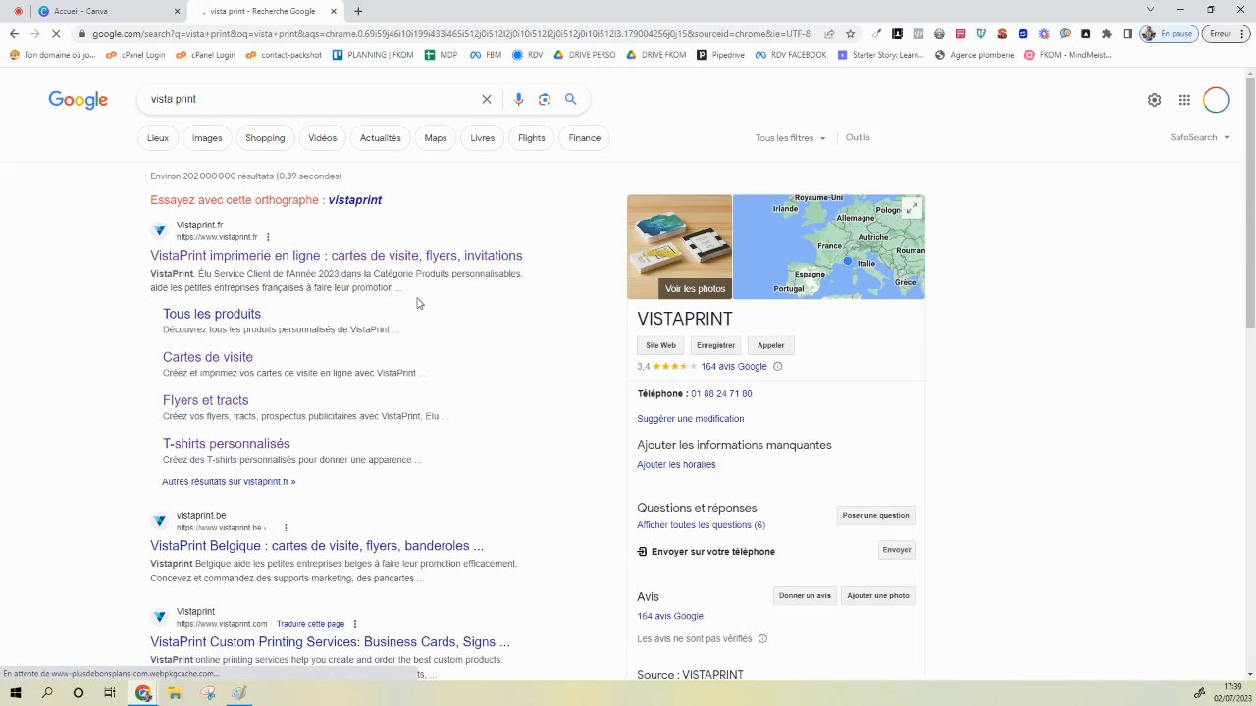
{"action": "left_click", "coordinate": [422, 257]}
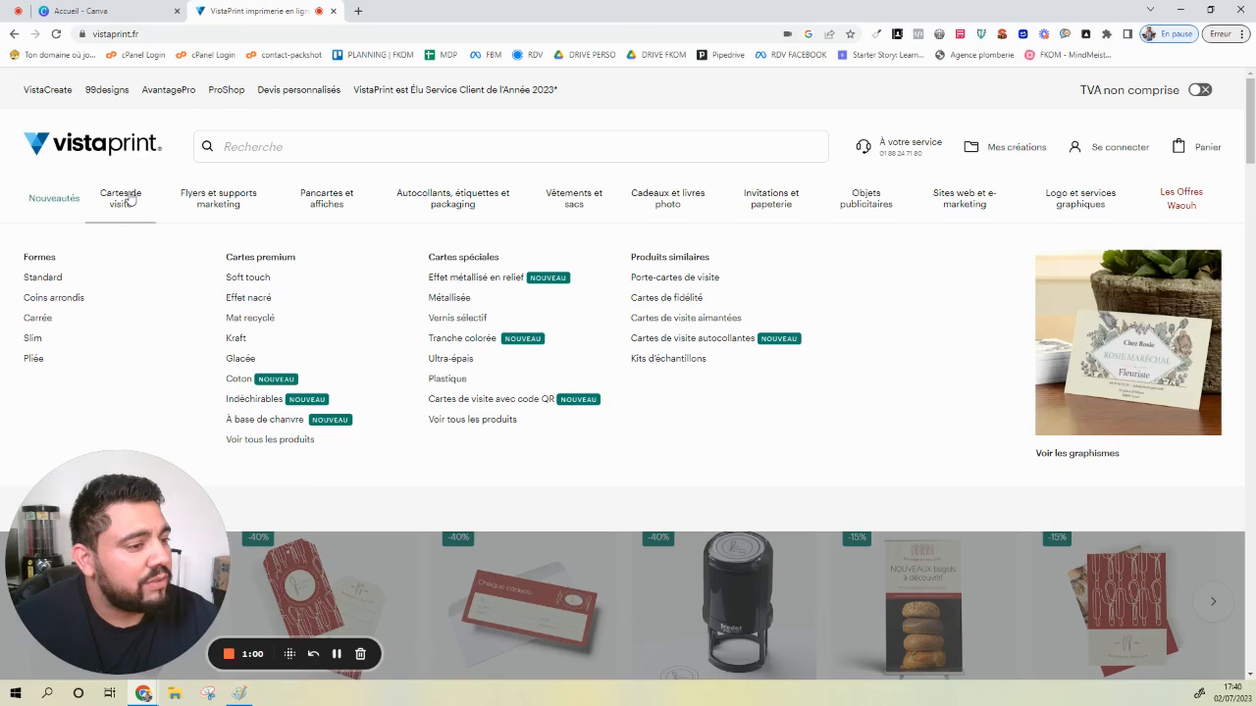
{"action": "left_click", "coordinate": [131, 199]}
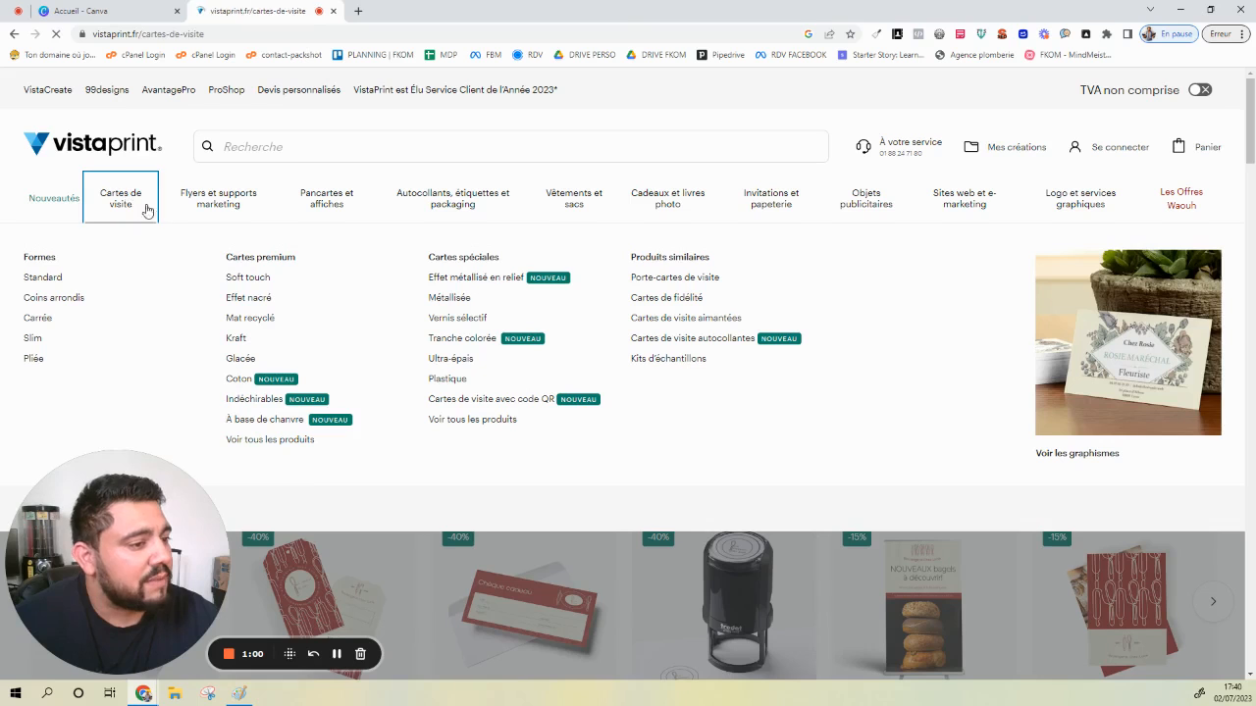
Look through the business card papers, shapes and special finishes offered on the page
{"action": "scroll", "coordinate": [190, 303], "scroll_direction": "down", "scroll_amount": 7}
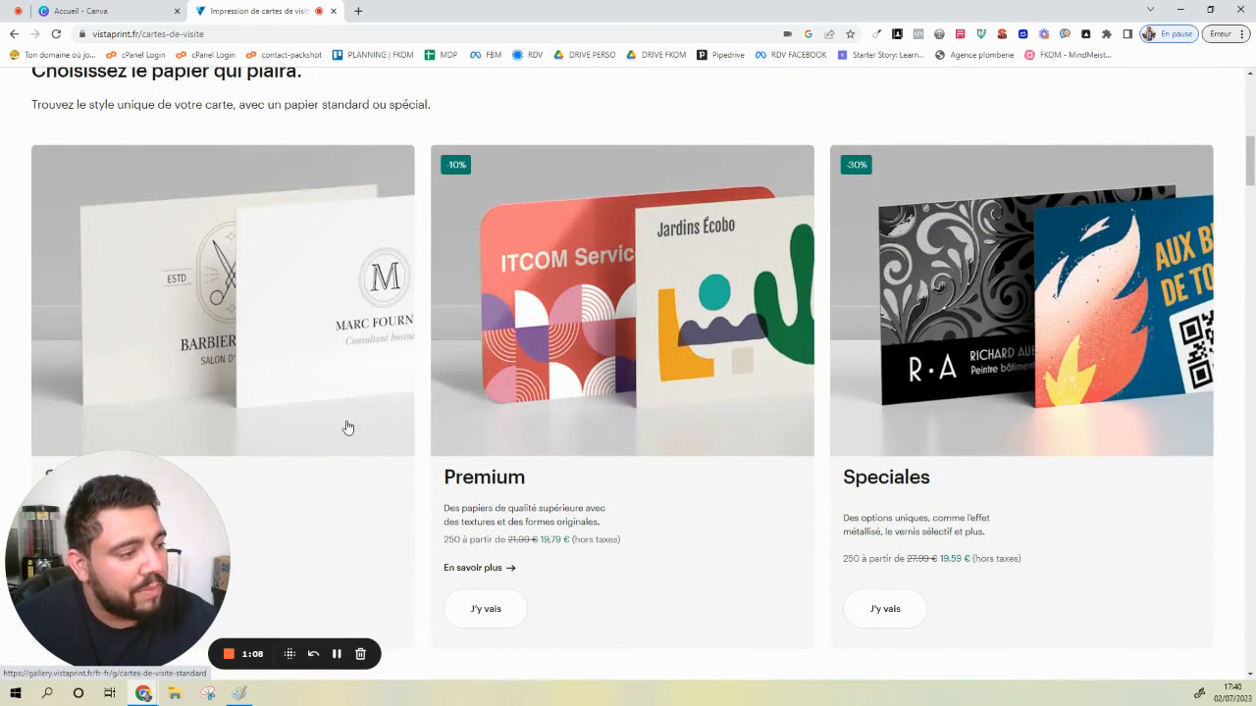
{"action": "scroll", "coordinate": [348, 428], "scroll_direction": "down", "scroll_amount": 1}
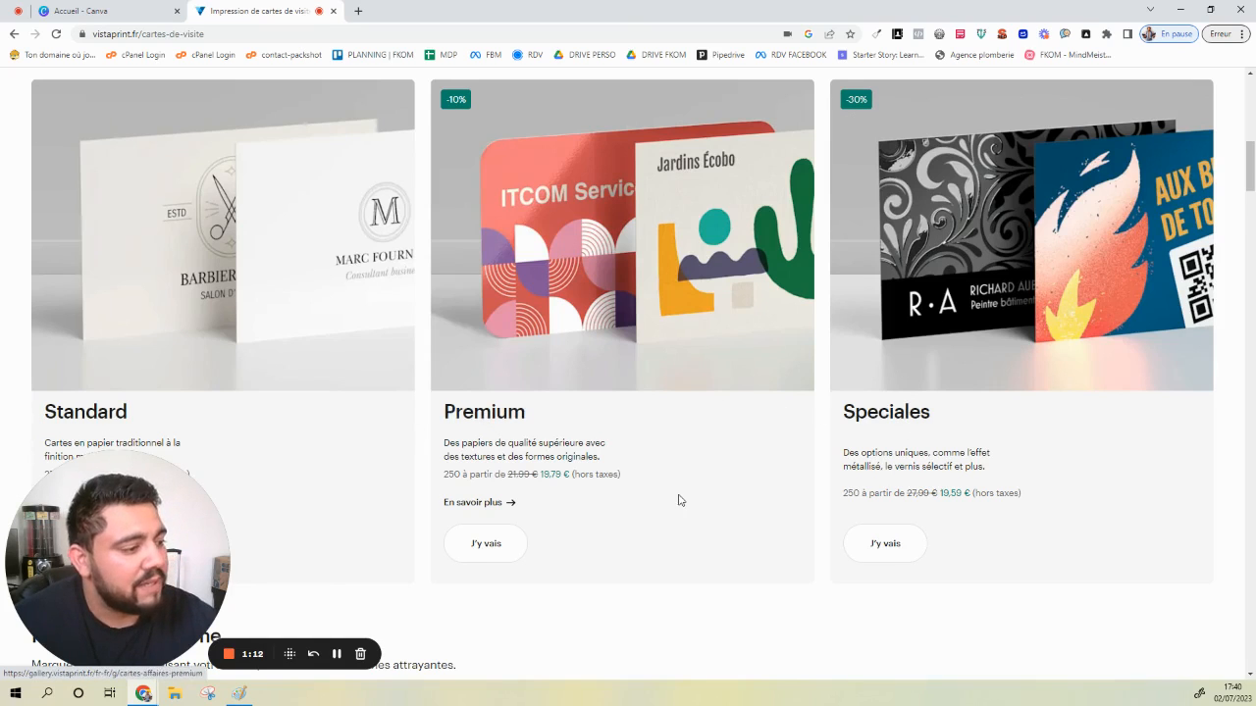
{"action": "scroll", "coordinate": [676, 500], "scroll_direction": "down", "scroll_amount": 5}
{"action": "scroll", "coordinate": [385, 419], "scroll_direction": "down", "scroll_amount": 2}
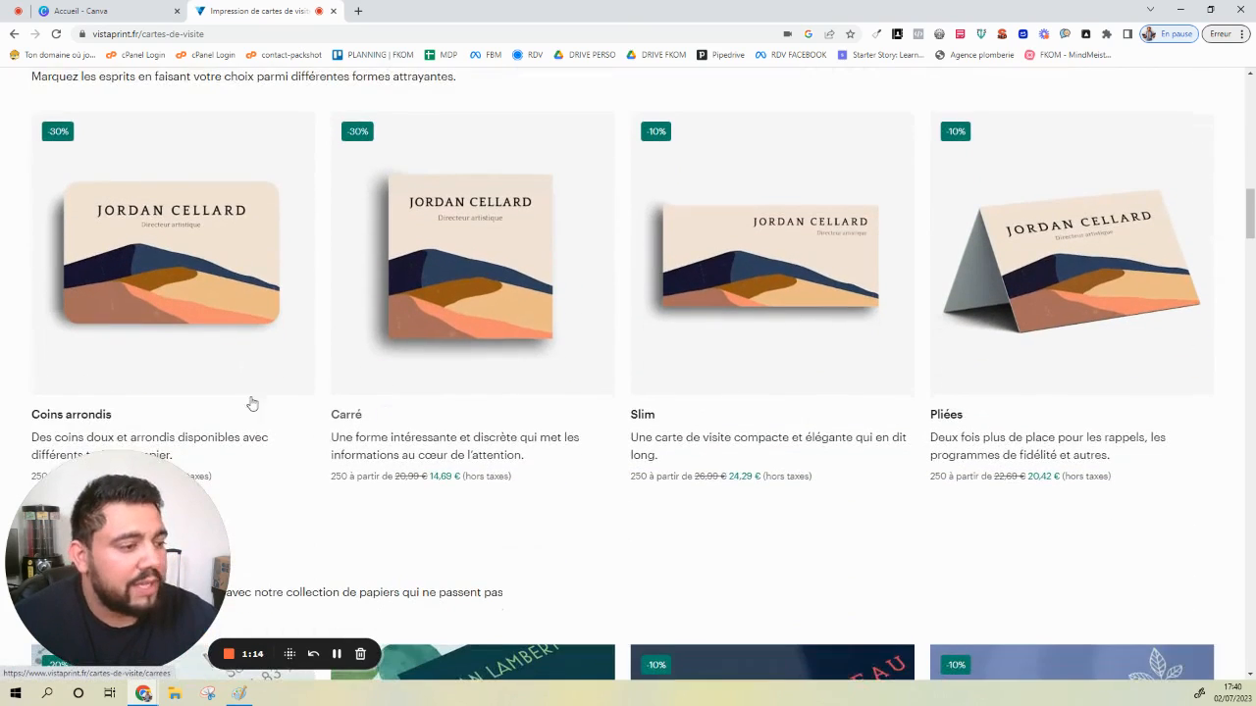
{"action": "scroll", "coordinate": [674, 561], "scroll_direction": "down", "scroll_amount": 5}
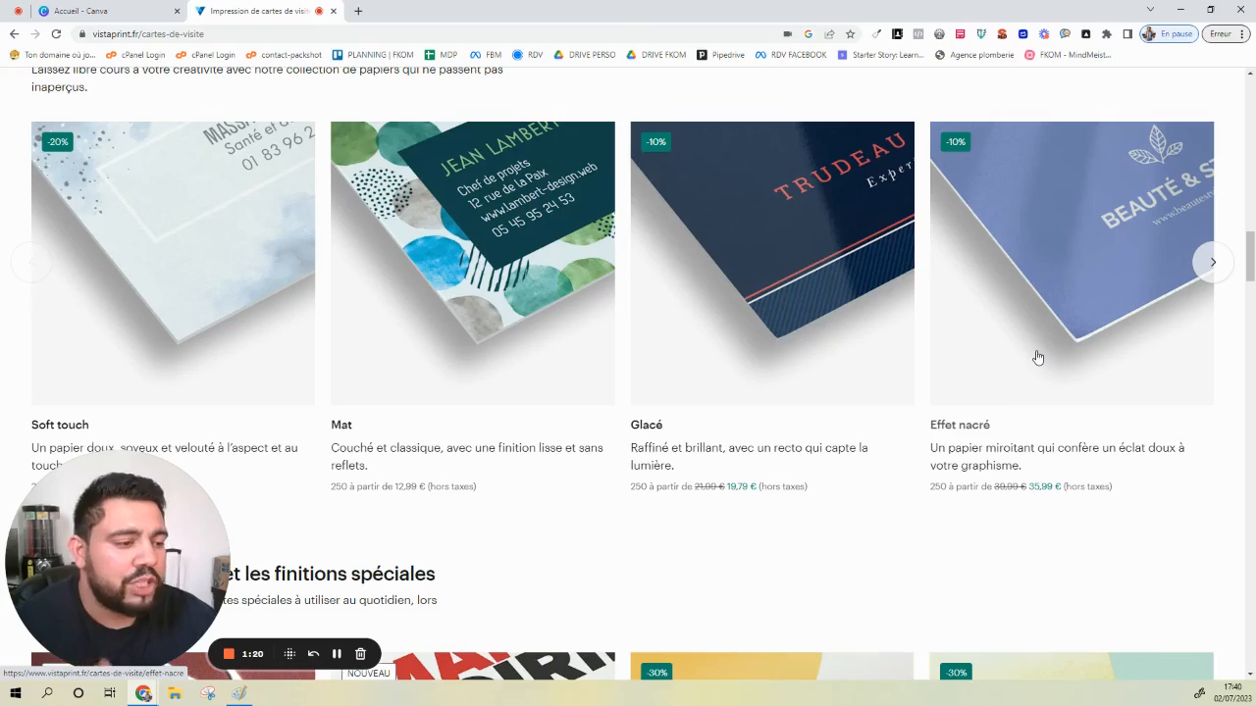
{"action": "scroll", "coordinate": [1012, 370], "scroll_direction": "down", "scroll_amount": 3}
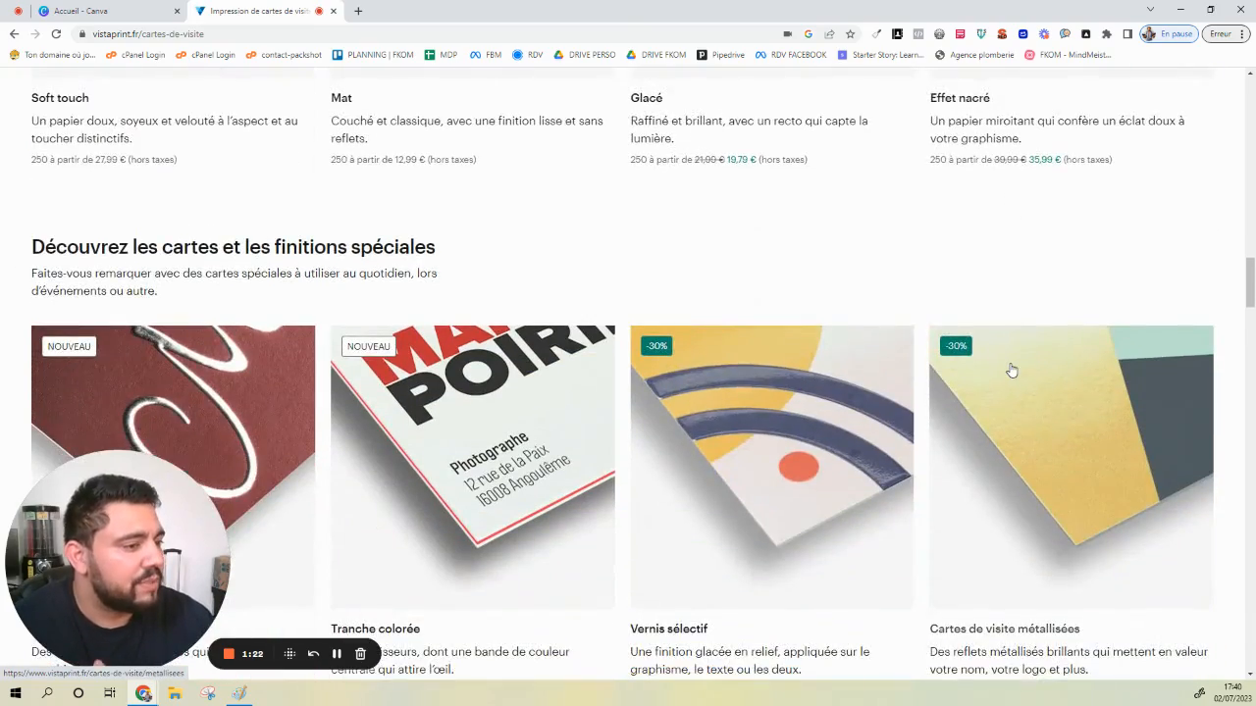
{"action": "scroll", "coordinate": [1012, 370], "scroll_direction": "down", "scroll_amount": 5}
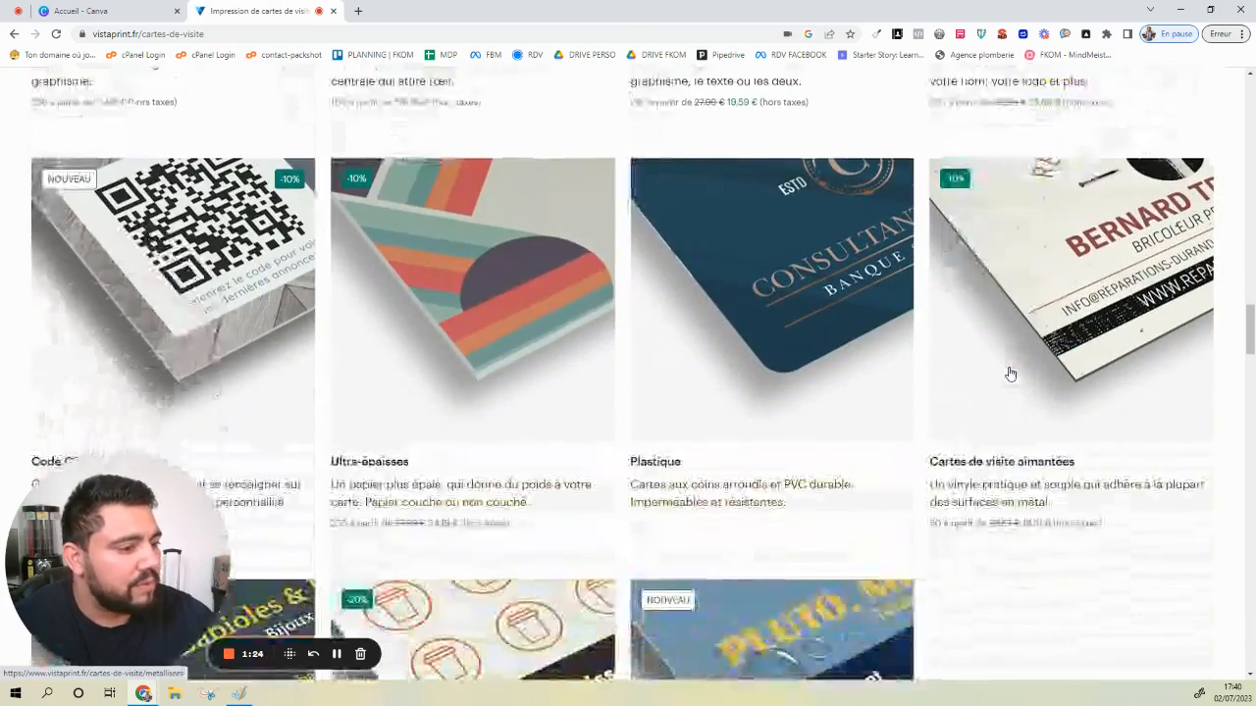
{"action": "scroll", "coordinate": [1012, 372], "scroll_direction": "down", "scroll_amount": 9}
Return to the section on card shapes and compare the rounded-corner, square, slim and folded business cards
{"action": "scroll", "coordinate": [1012, 373], "scroll_direction": "up", "scroll_amount": 11}
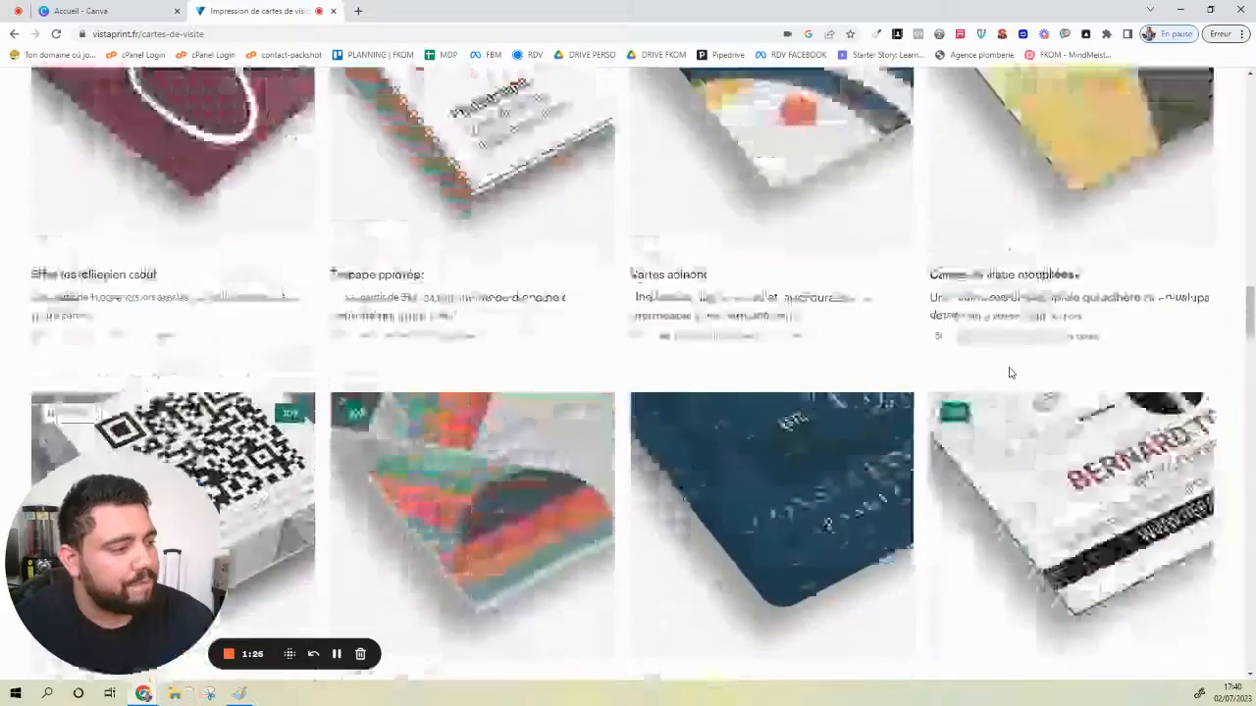
{"action": "scroll", "coordinate": [1012, 372], "scroll_direction": "up", "scroll_amount": 15}
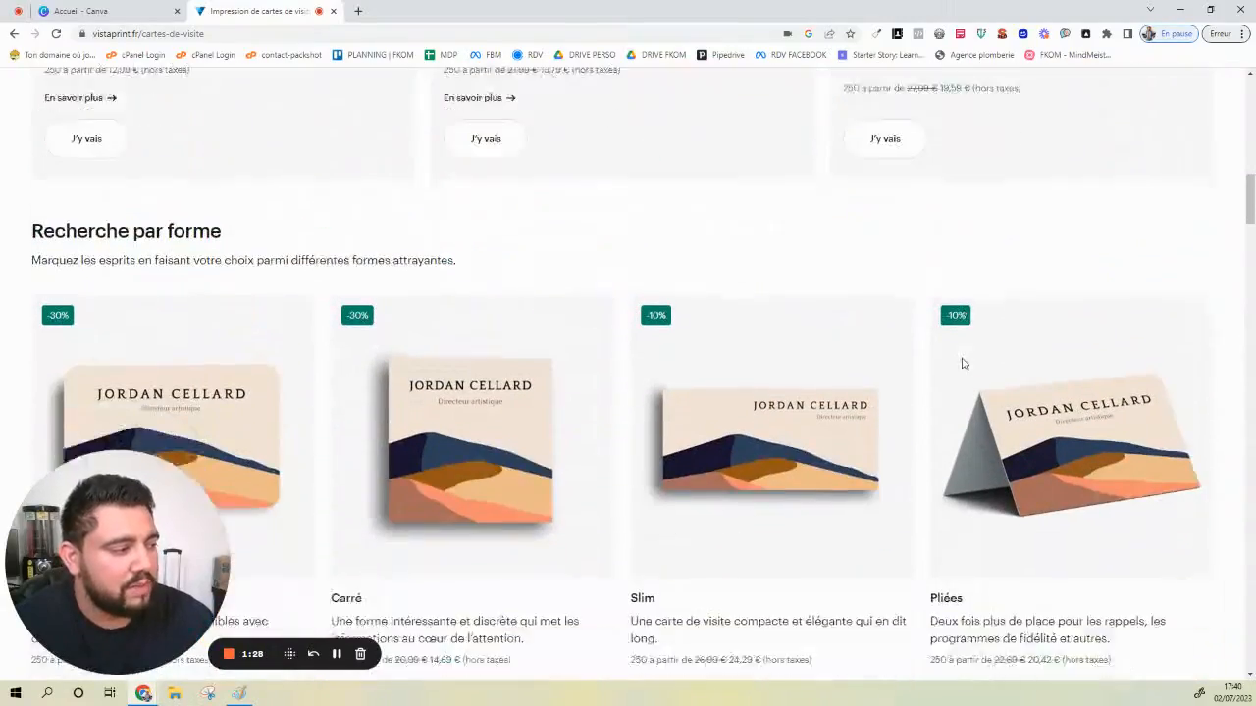
{"action": "scroll", "coordinate": [961, 364], "scroll_direction": "down", "scroll_amount": 1}
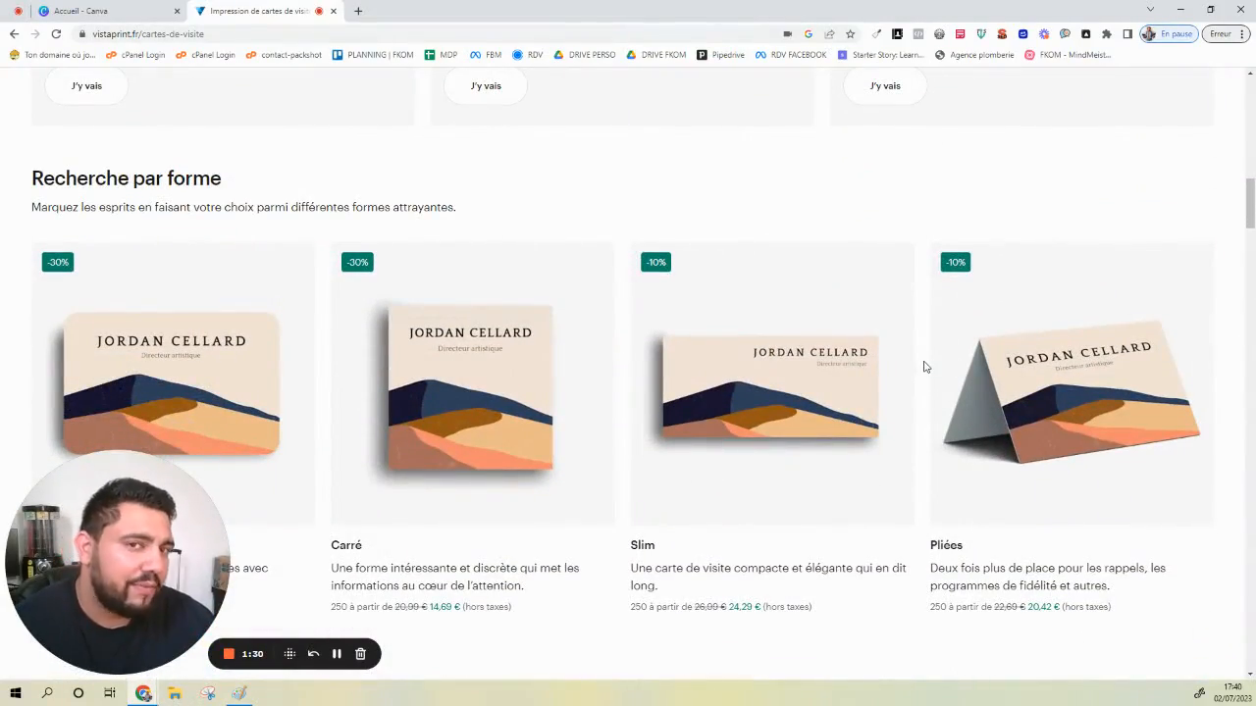
{"action": "scroll", "coordinate": [923, 367], "scroll_direction": "down", "scroll_amount": 2}
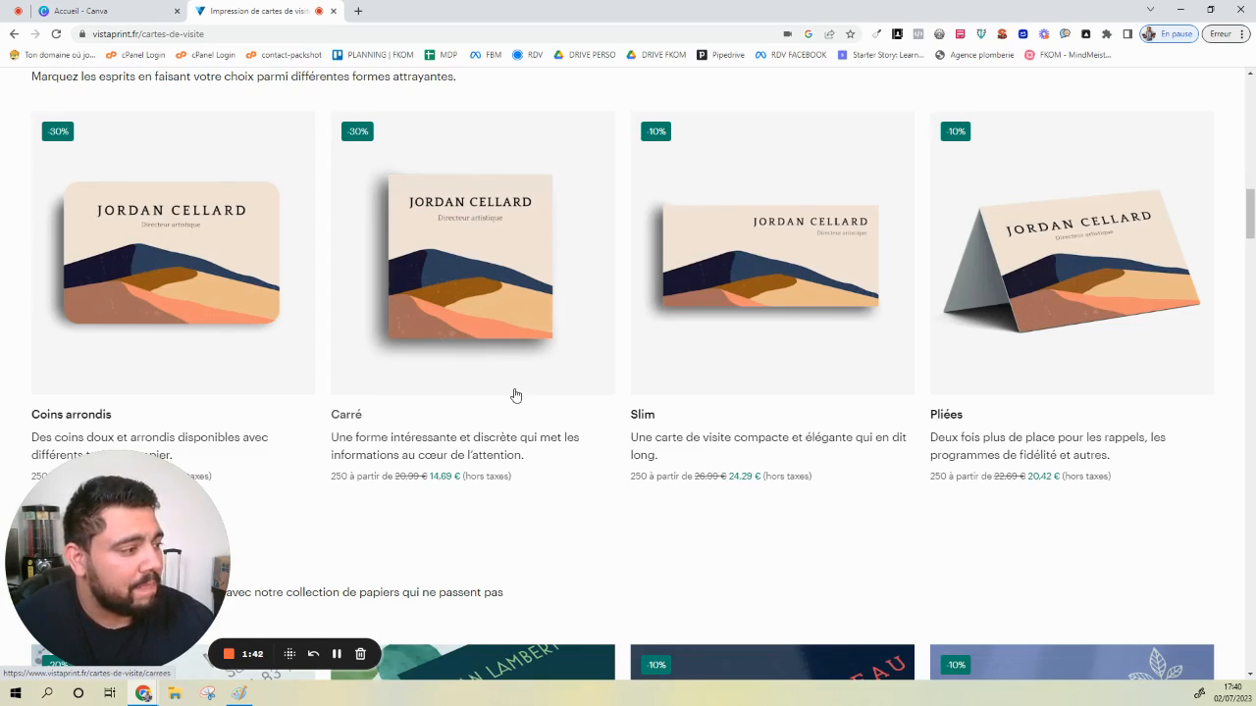
{"action": "scroll", "coordinate": [516, 395], "scroll_direction": "down", "scroll_amount": 4}
{"action": "scroll", "coordinate": [518, 397], "scroll_direction": "up", "scroll_amount": 4}
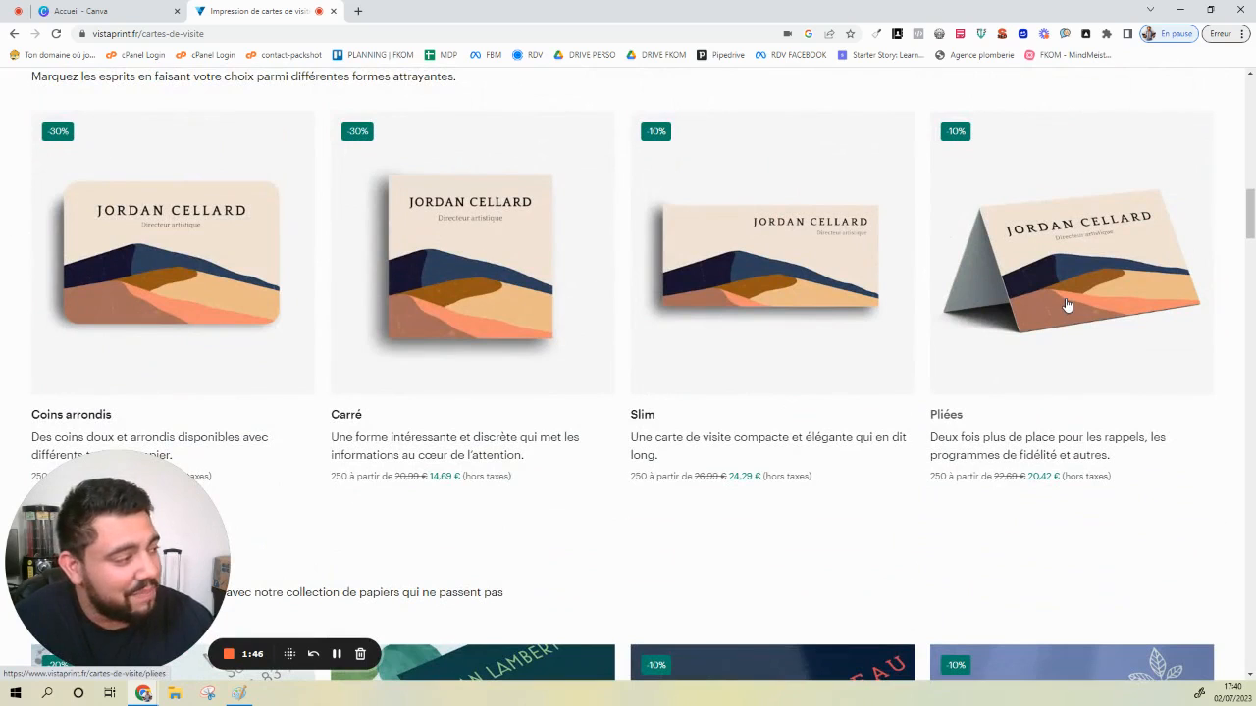
{"action": "scroll", "coordinate": [913, 412], "scroll_direction": "up", "scroll_amount": 1}
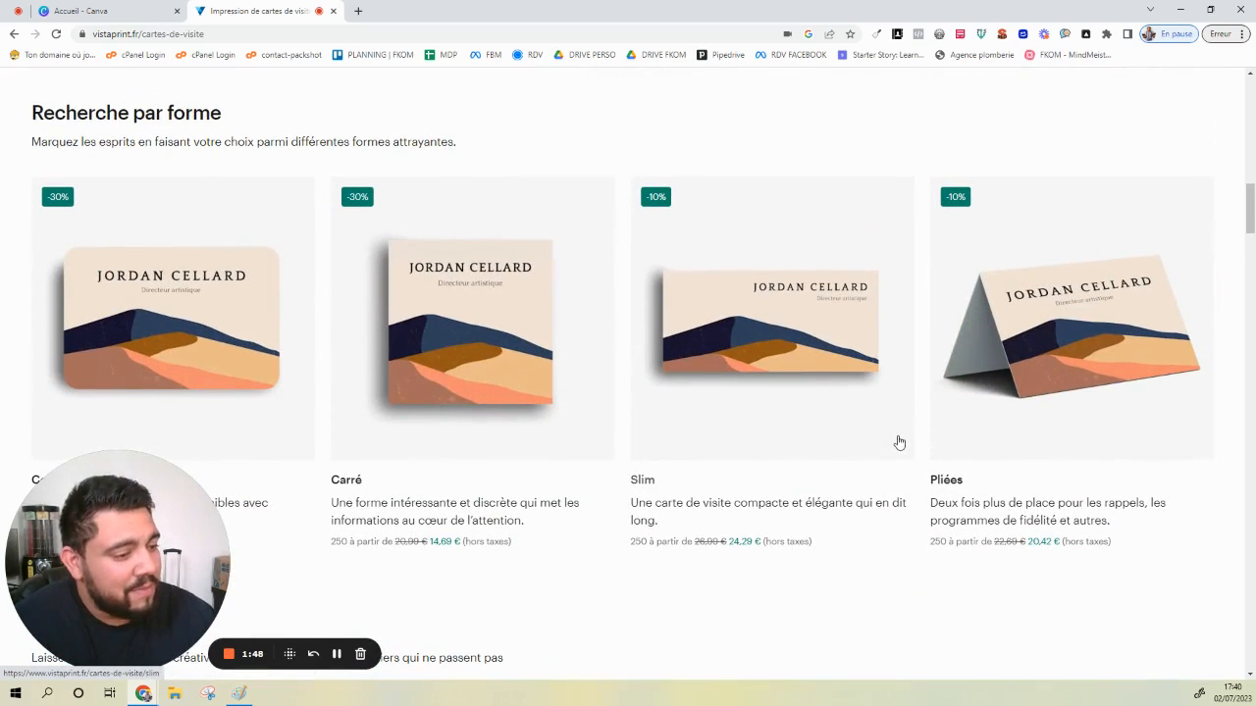
{"action": "scroll", "coordinate": [746, 418], "scroll_direction": "down", "scroll_amount": 1}
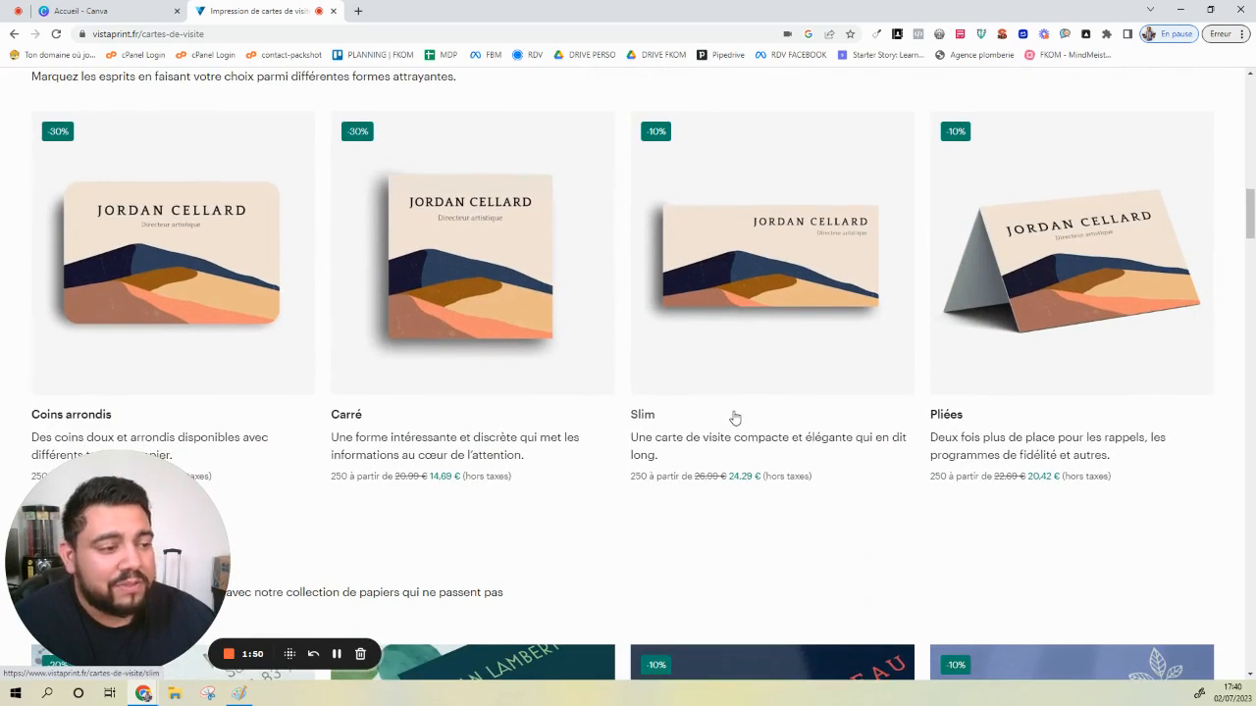
Open the rounded-corner business card product and choose the Standard (85 x 55 mm) format
{"action": "left_click", "coordinate": [258, 270]}
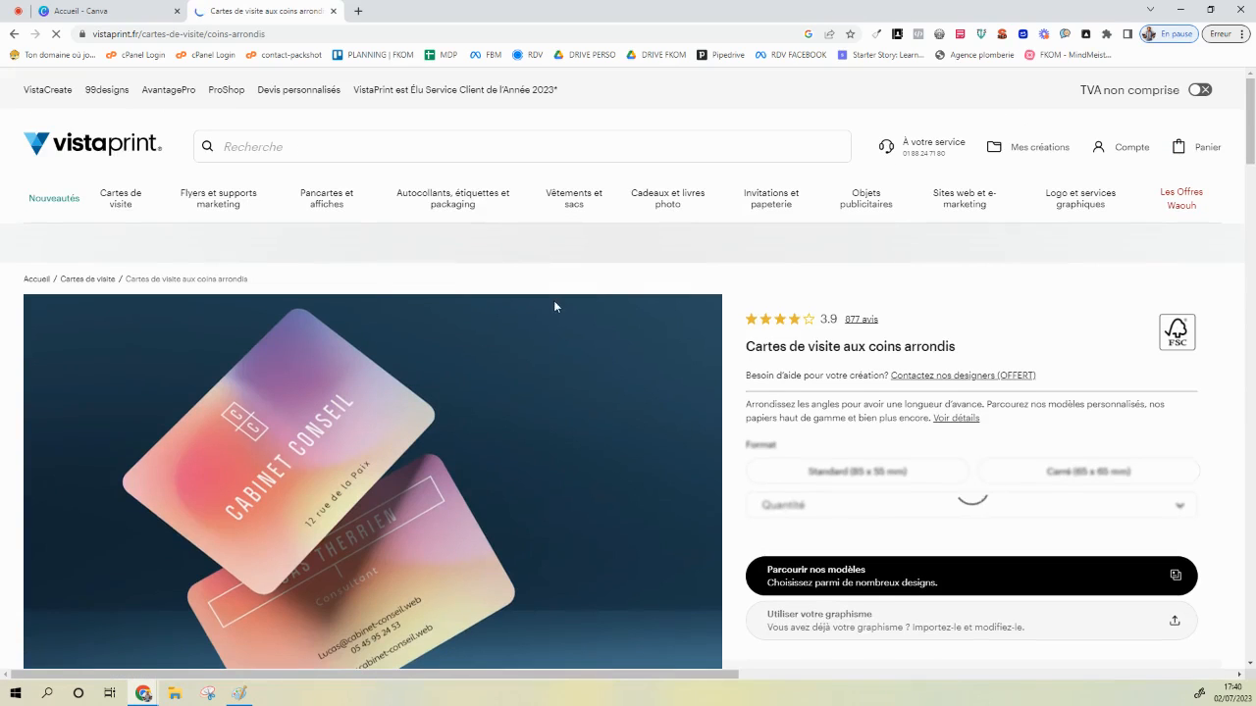
{"action": "scroll", "coordinate": [676, 296], "scroll_direction": "down", "scroll_amount": 2}
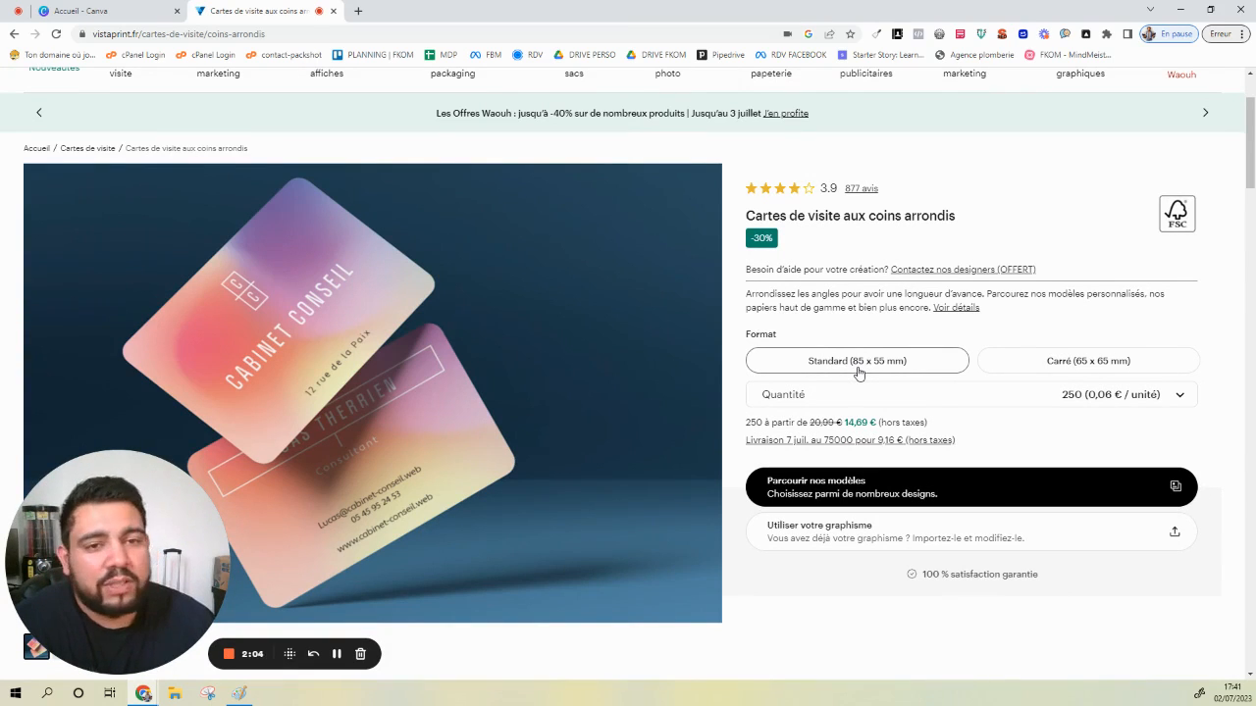
{"action": "left_click", "coordinate": [1059, 361]}
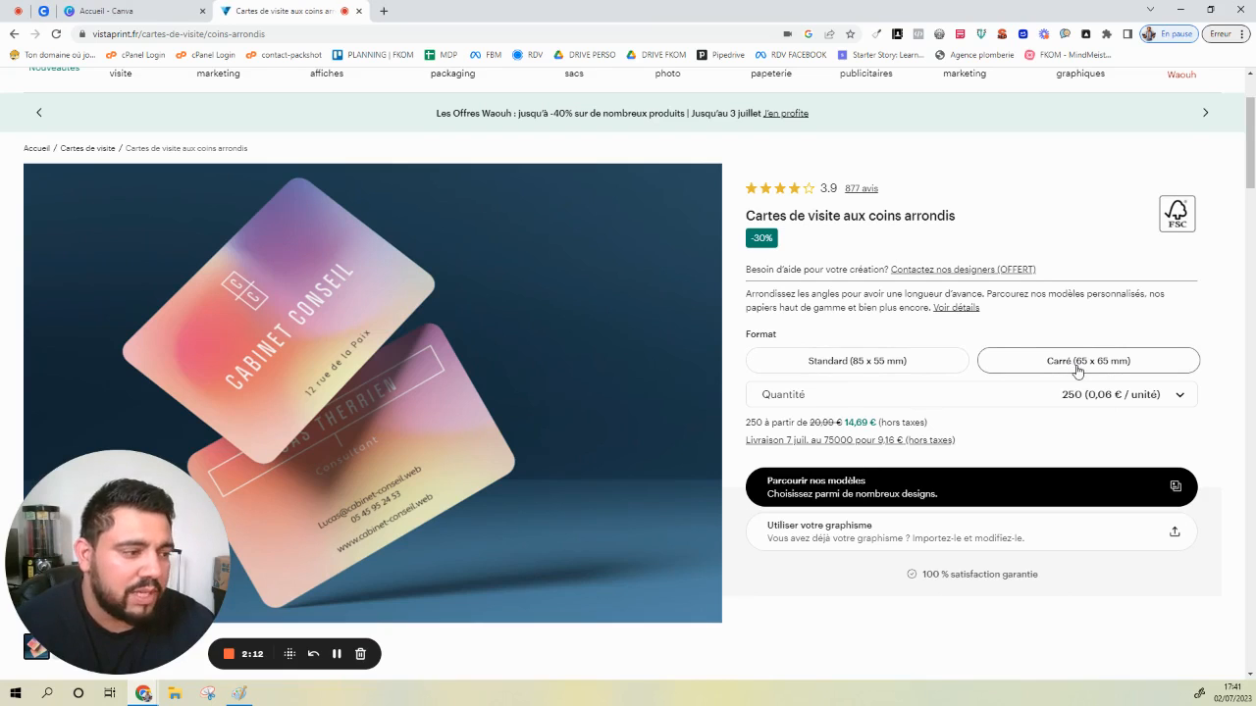
{"action": "left_click", "coordinate": [879, 371]}
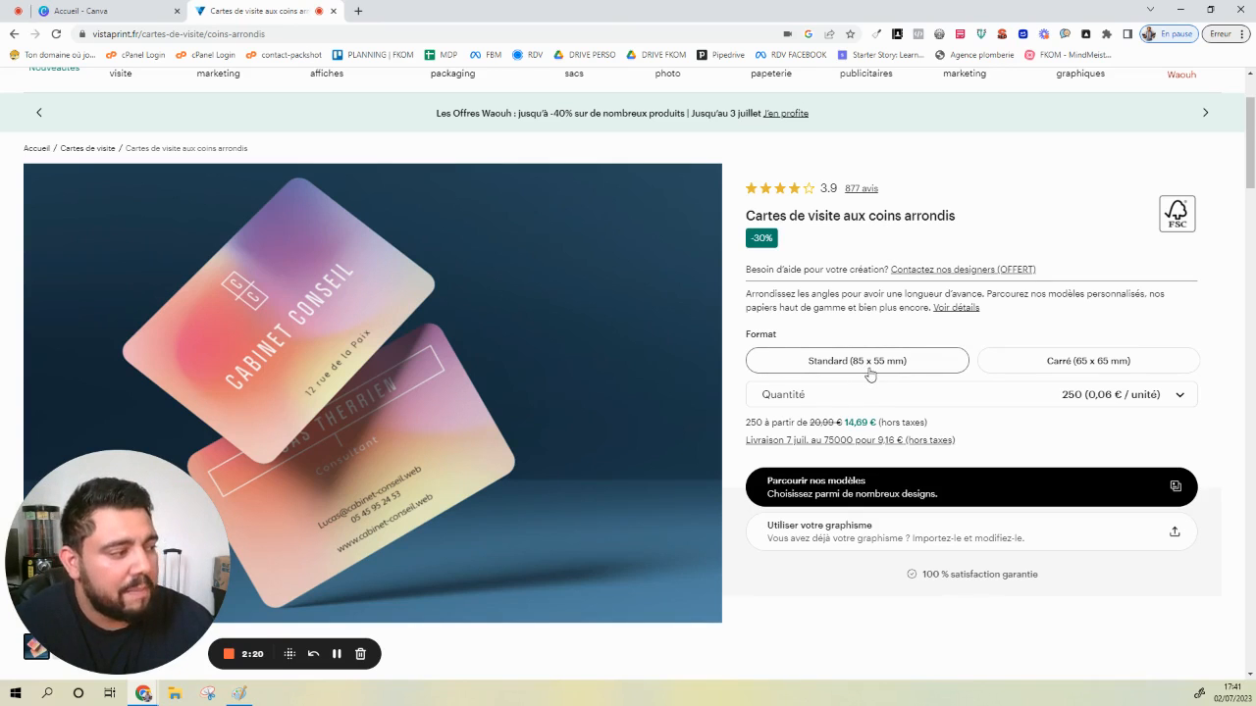
{"action": "left_click", "coordinate": [868, 366]}
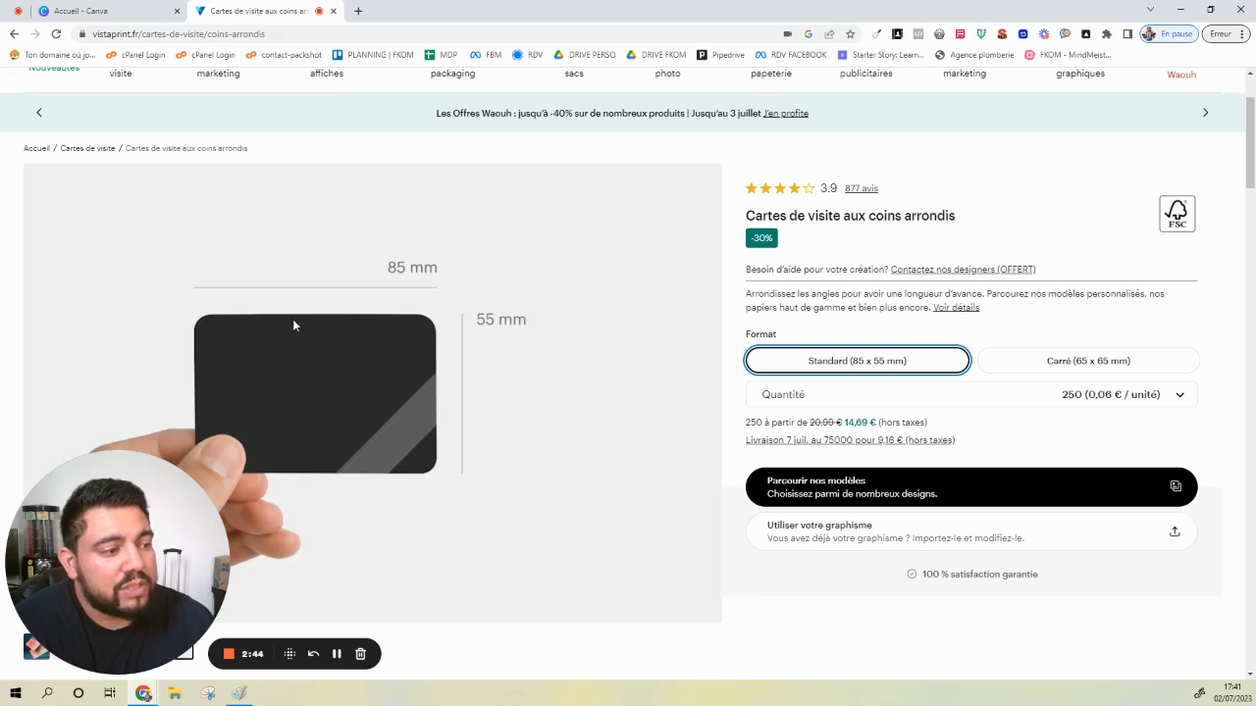
Switch to Canva, search the design types for "carte de visite" and create a blank Carte de visite (Paysage) design
{"action": "left_click", "coordinate": [81, 11]}
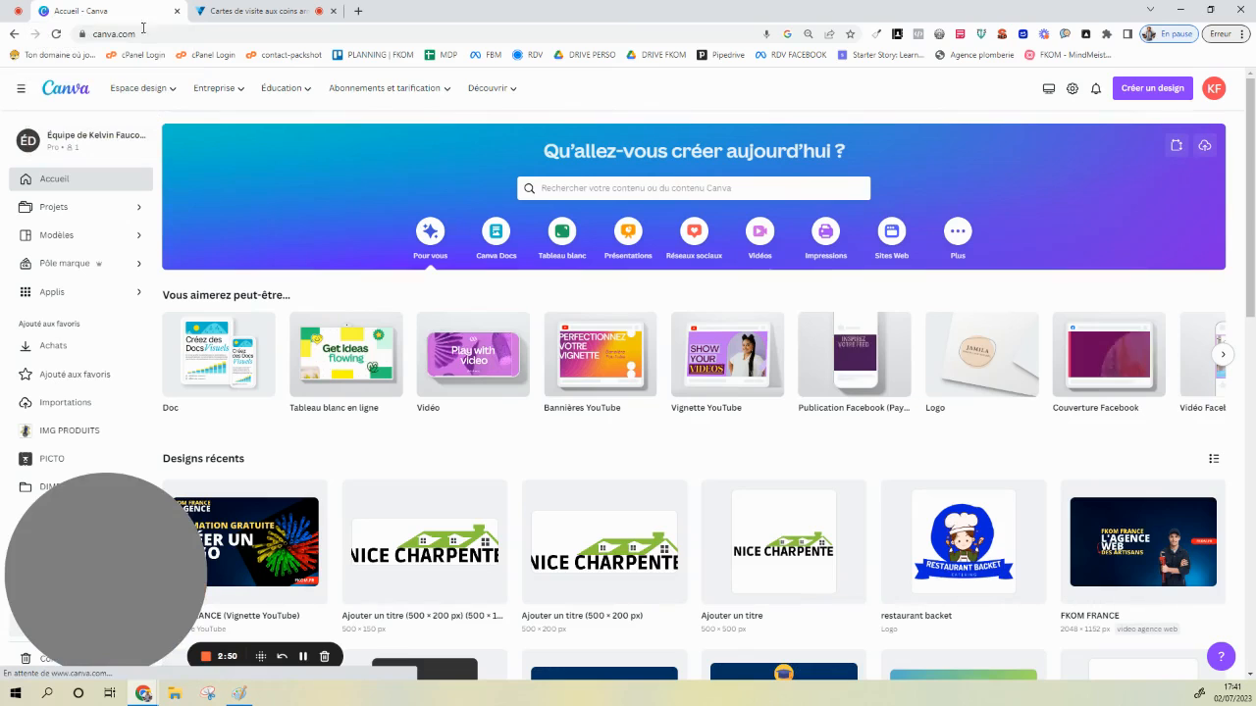
{"action": "left_click", "coordinate": [1147, 88]}
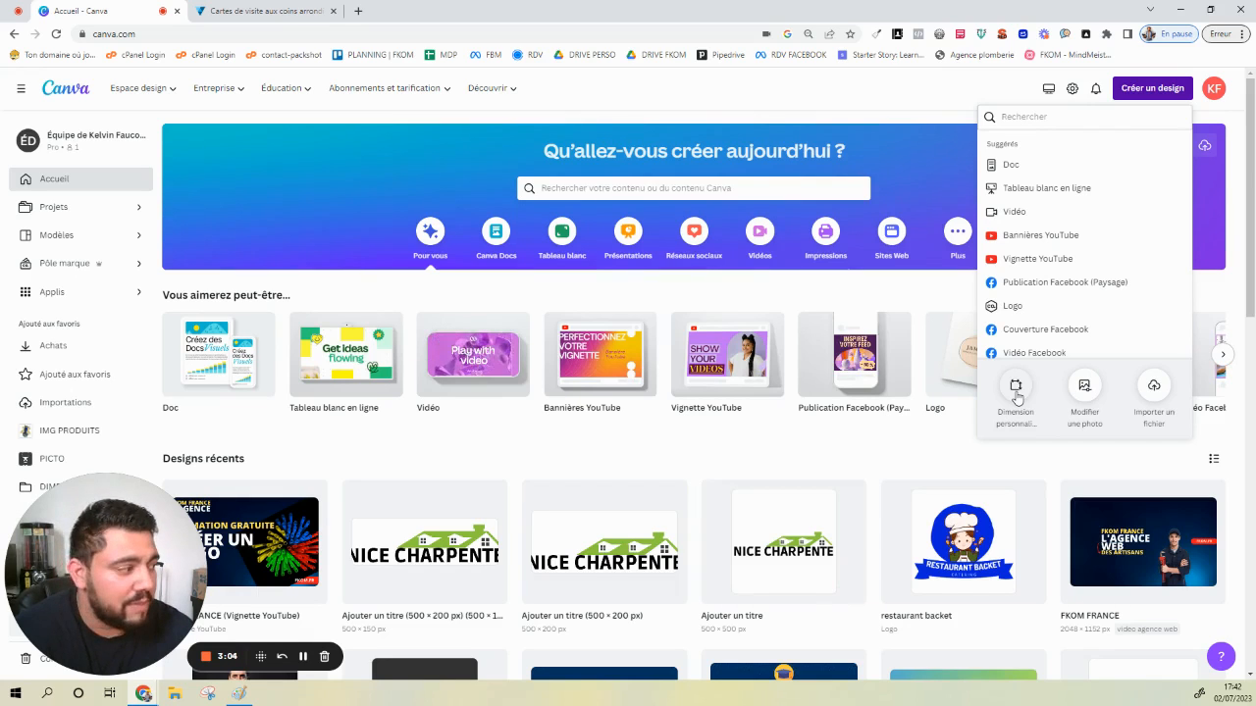
{"action": "left_click", "coordinate": [1046, 119]}
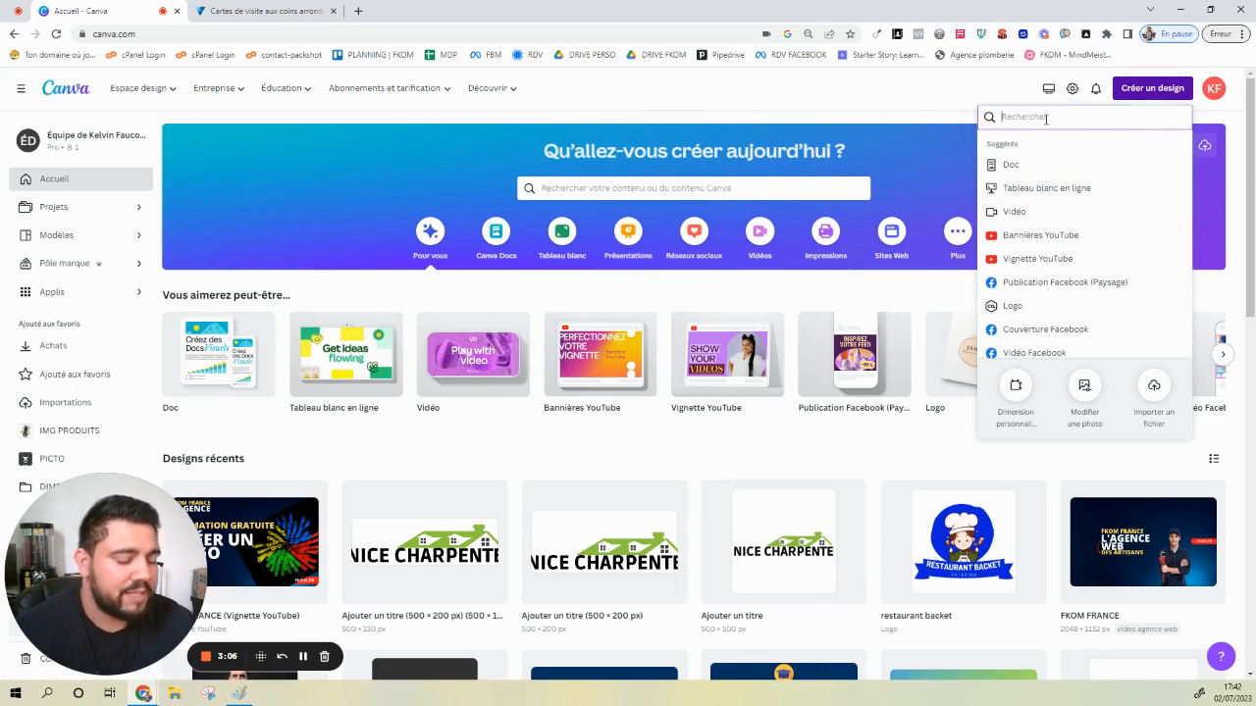
{"action": "type", "text": "carte de "}
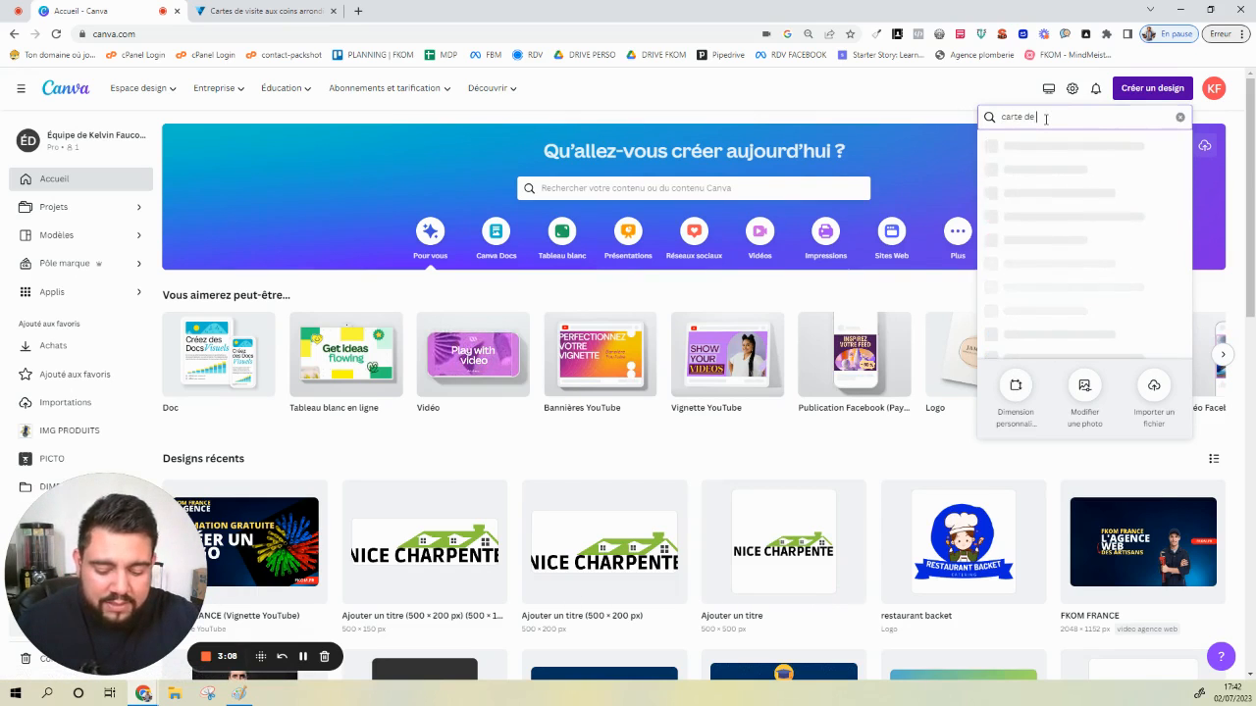
{"action": "type", "text": "visite"}
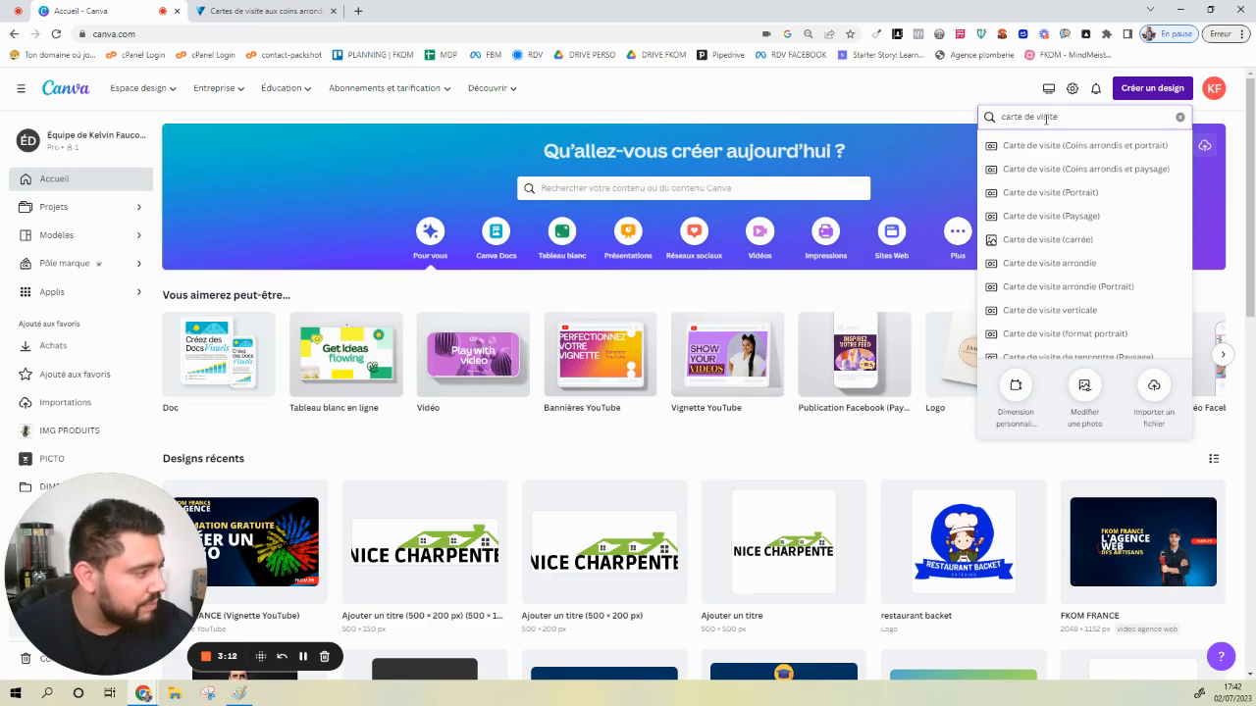
{"action": "left_click", "coordinate": [1095, 216]}
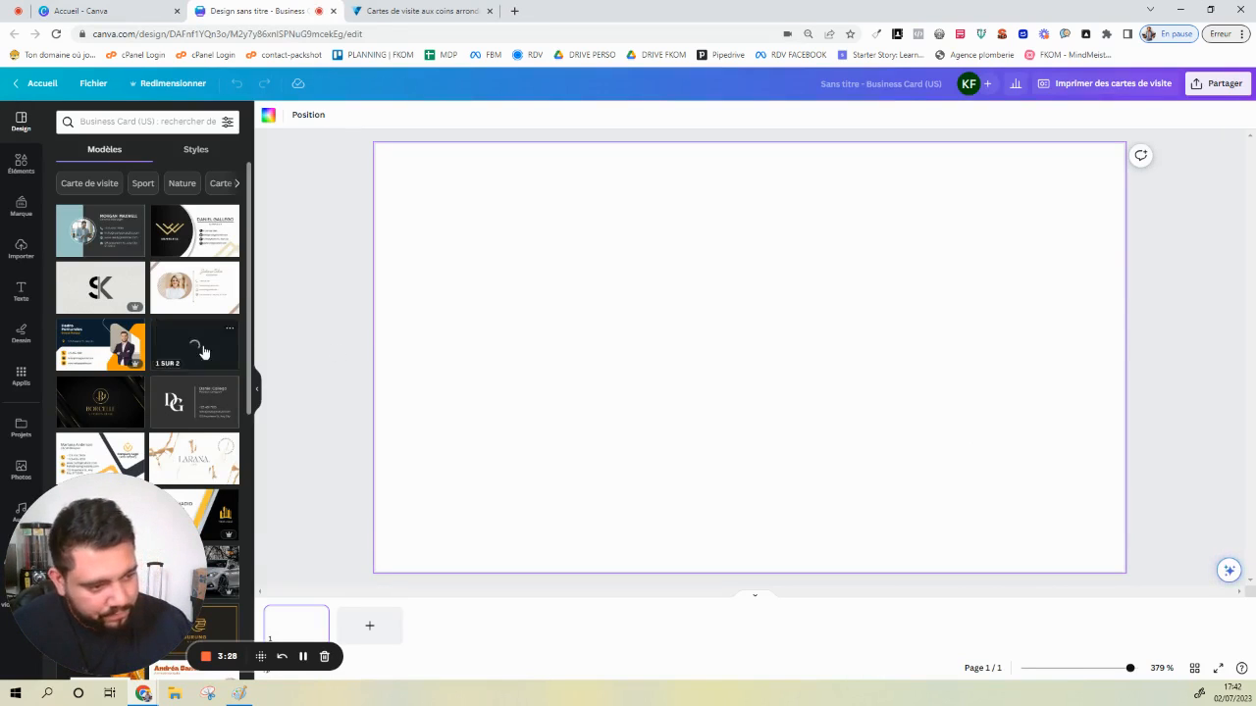
Look through the suggested business card templates and return to the start of the list
{"action": "scroll", "coordinate": [193, 373], "scroll_direction": "down", "scroll_amount": 3}
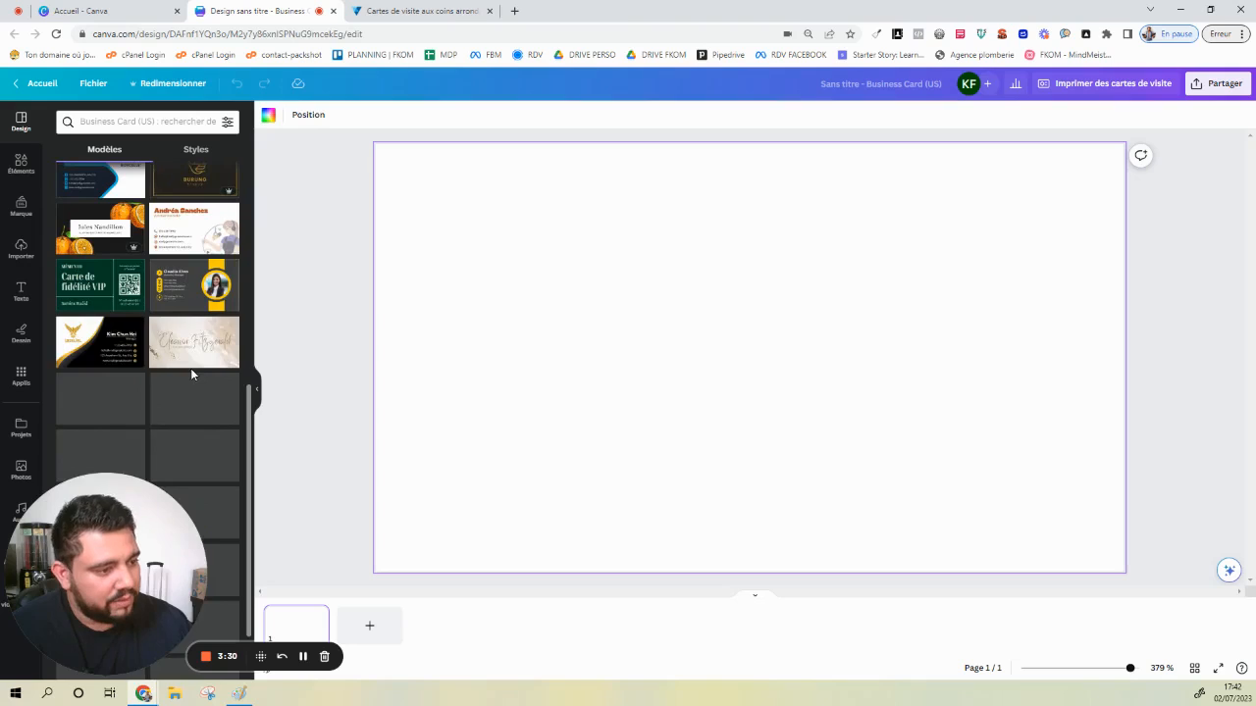
{"action": "scroll", "coordinate": [190, 368], "scroll_direction": "up", "scroll_amount": 10}
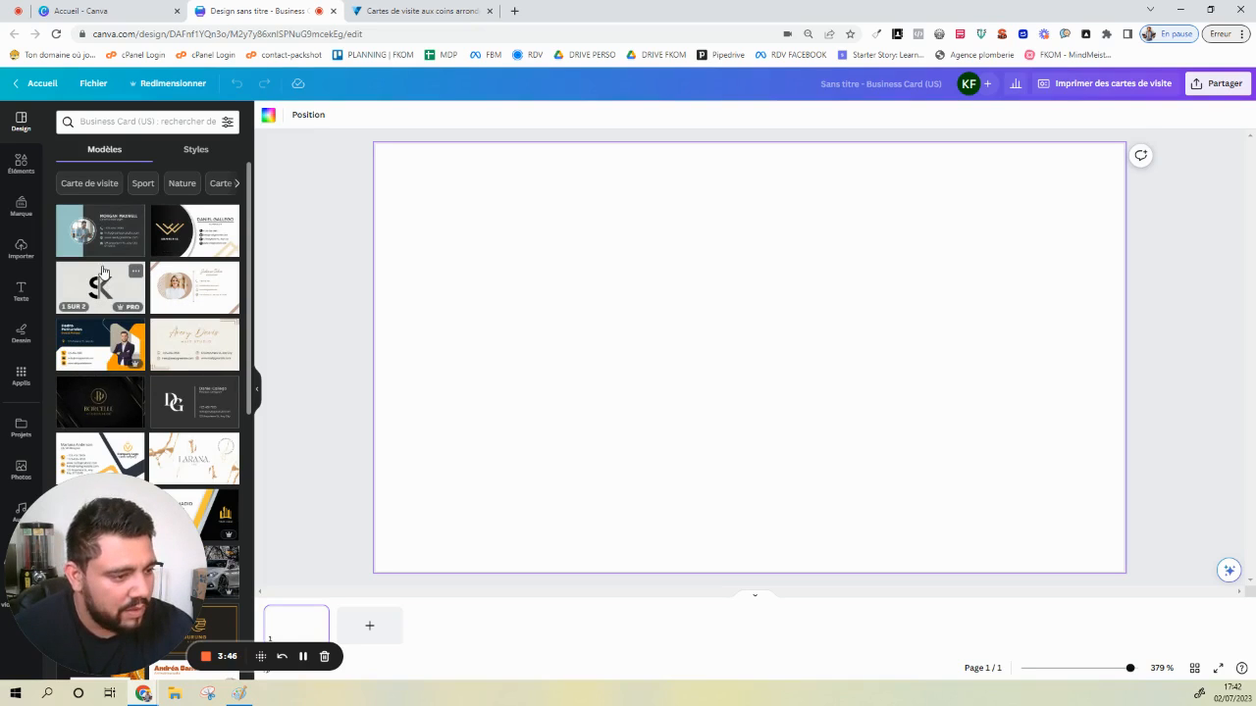
{"action": "scroll", "coordinate": [115, 278], "scroll_direction": "down", "scroll_amount": 1}
{"action": "scroll", "coordinate": [115, 278], "scroll_direction": "down", "scroll_amount": 5}
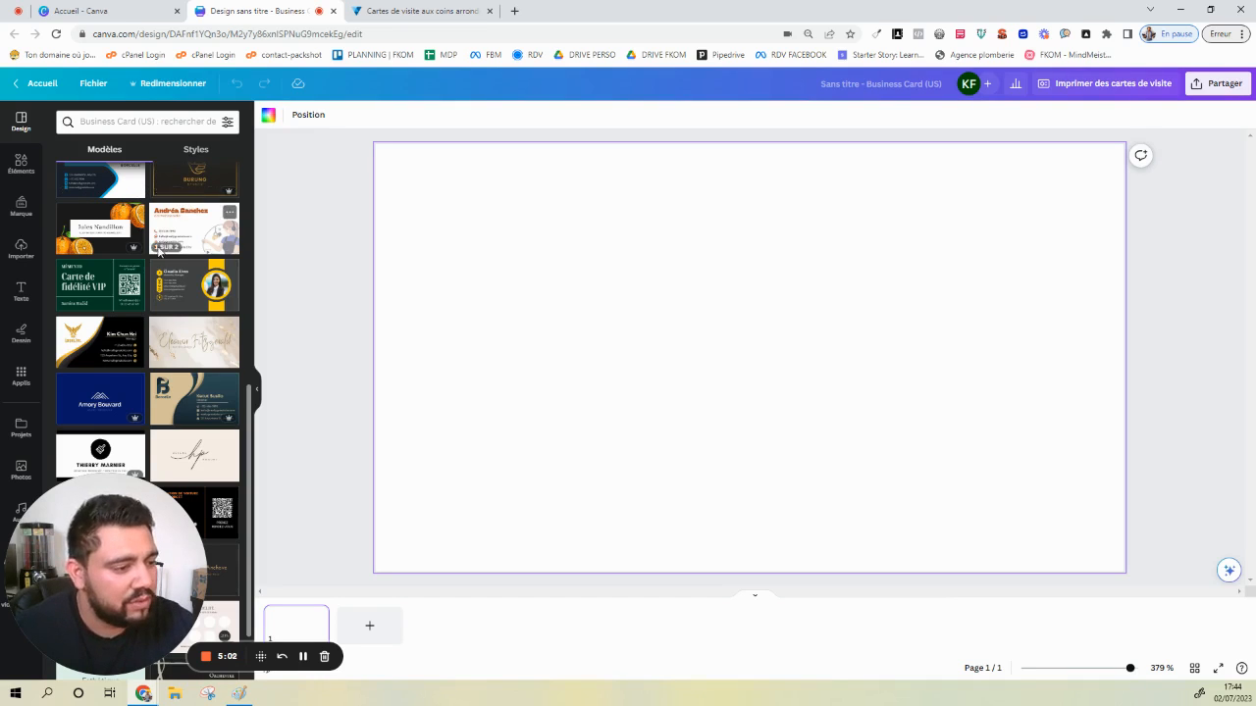
{"action": "scroll", "coordinate": [177, 225], "scroll_direction": "down", "scroll_amount": 5}
{"action": "scroll", "coordinate": [157, 253], "scroll_direction": "down", "scroll_amount": 5}
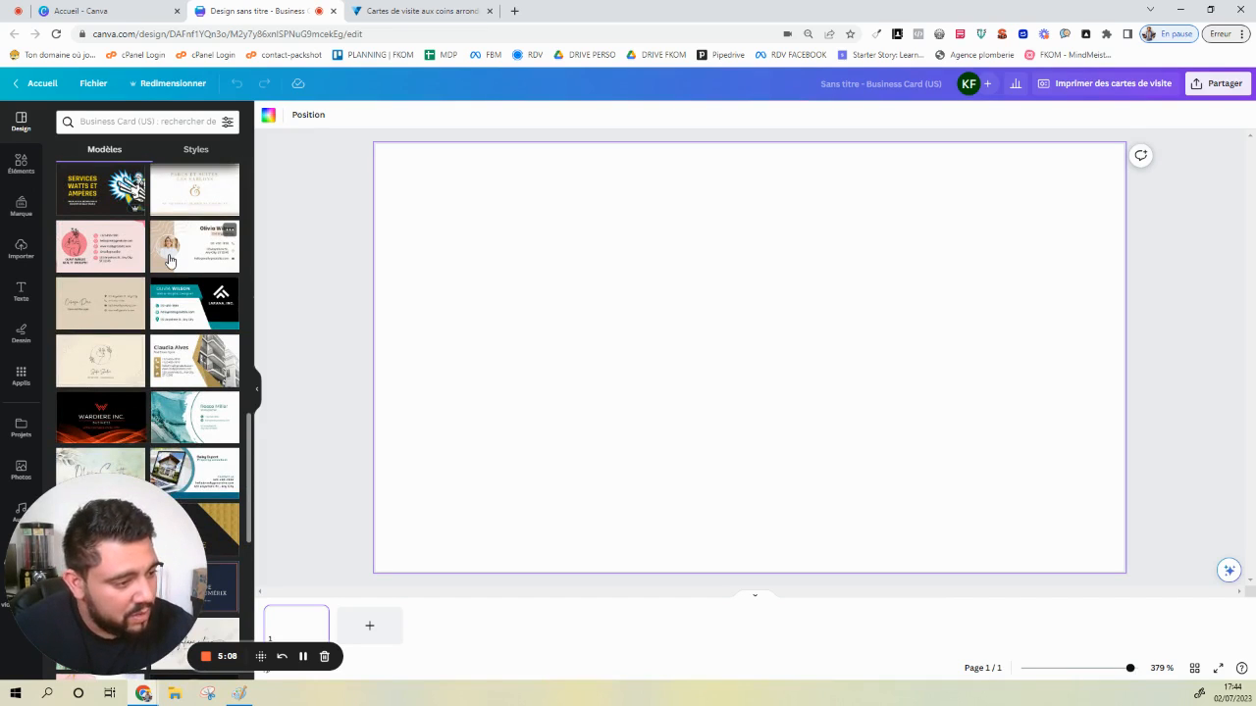
{"action": "scroll", "coordinate": [168, 260], "scroll_direction": "down", "scroll_amount": 15}
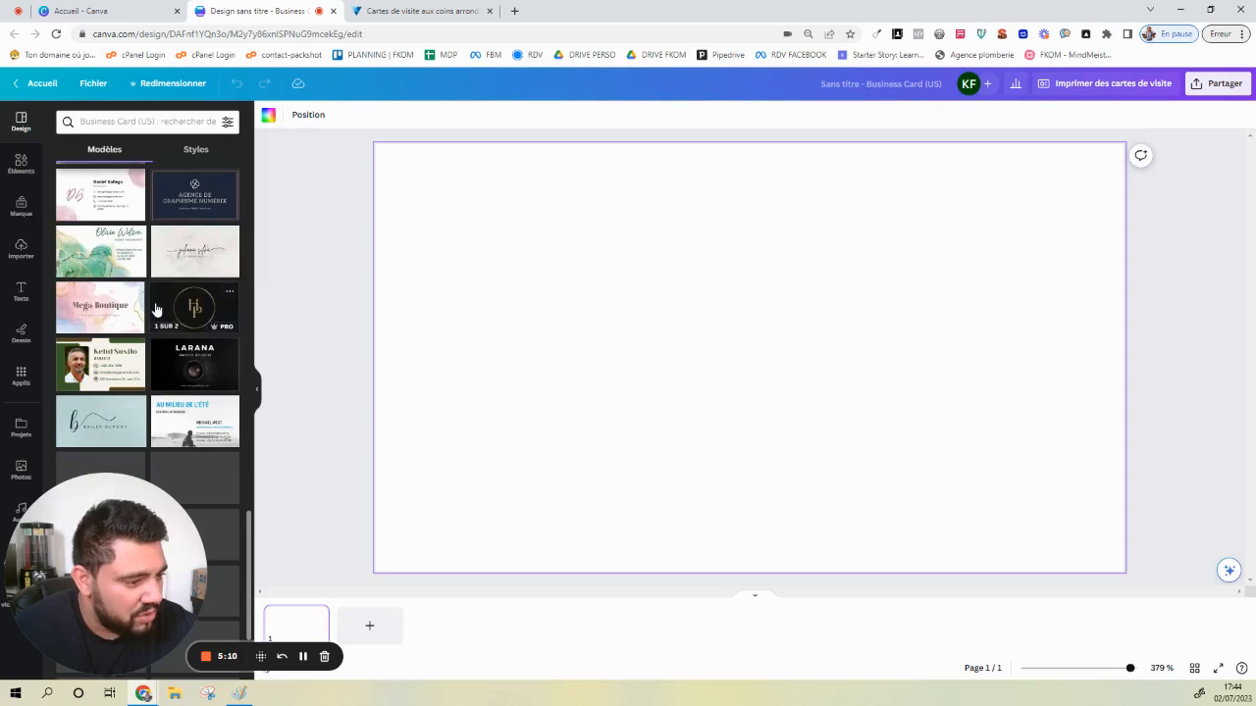
{"action": "scroll", "coordinate": [152, 312], "scroll_direction": "down", "scroll_amount": 1}
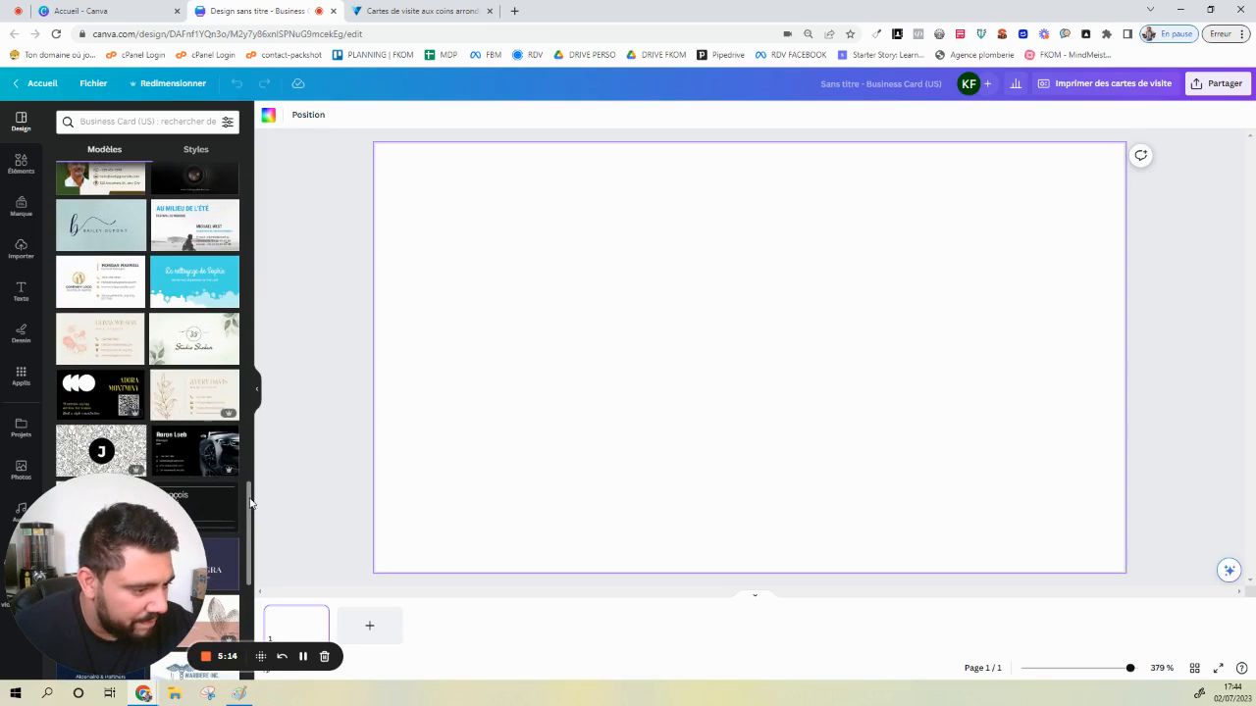
{"action": "left_click_drag", "start_coordinate": [254, 503], "coordinate": [258, 174]}
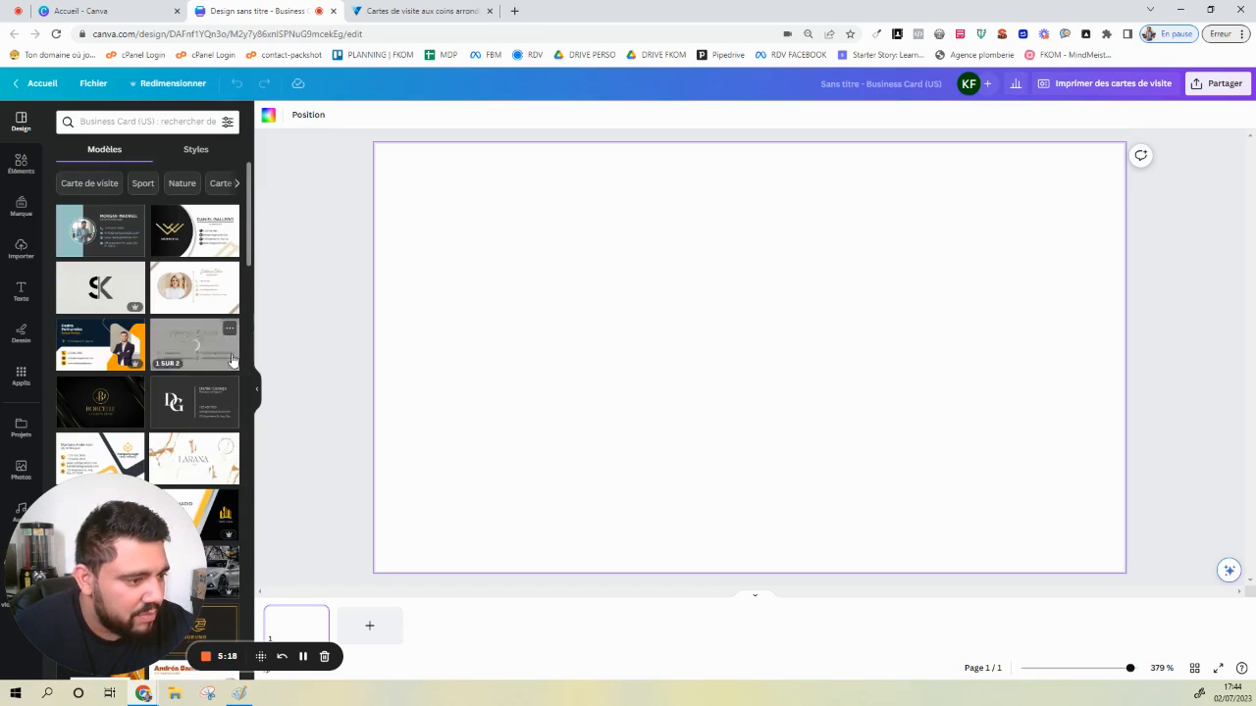
Browse deeper into the business card templates to find a suitable two-sided design
{"action": "scroll", "coordinate": [231, 377], "scroll_direction": "down", "scroll_amount": 5}
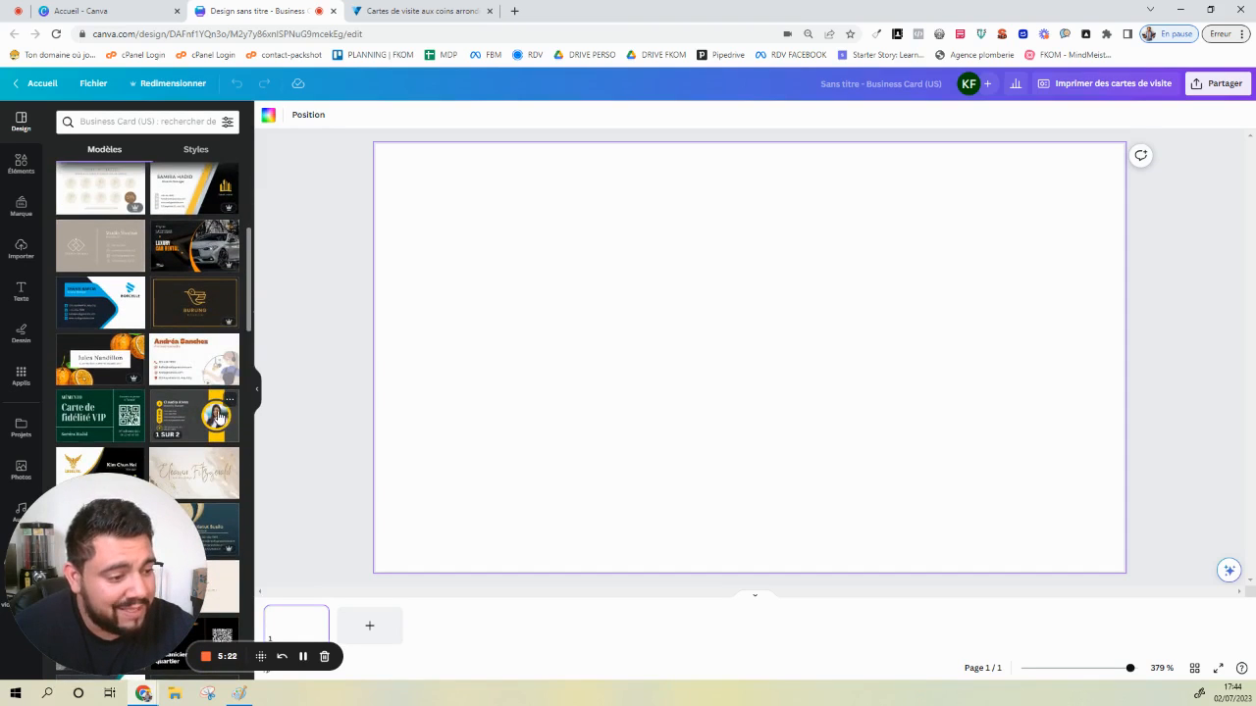
{"action": "scroll", "coordinate": [224, 407], "scroll_direction": "down", "scroll_amount": 2}
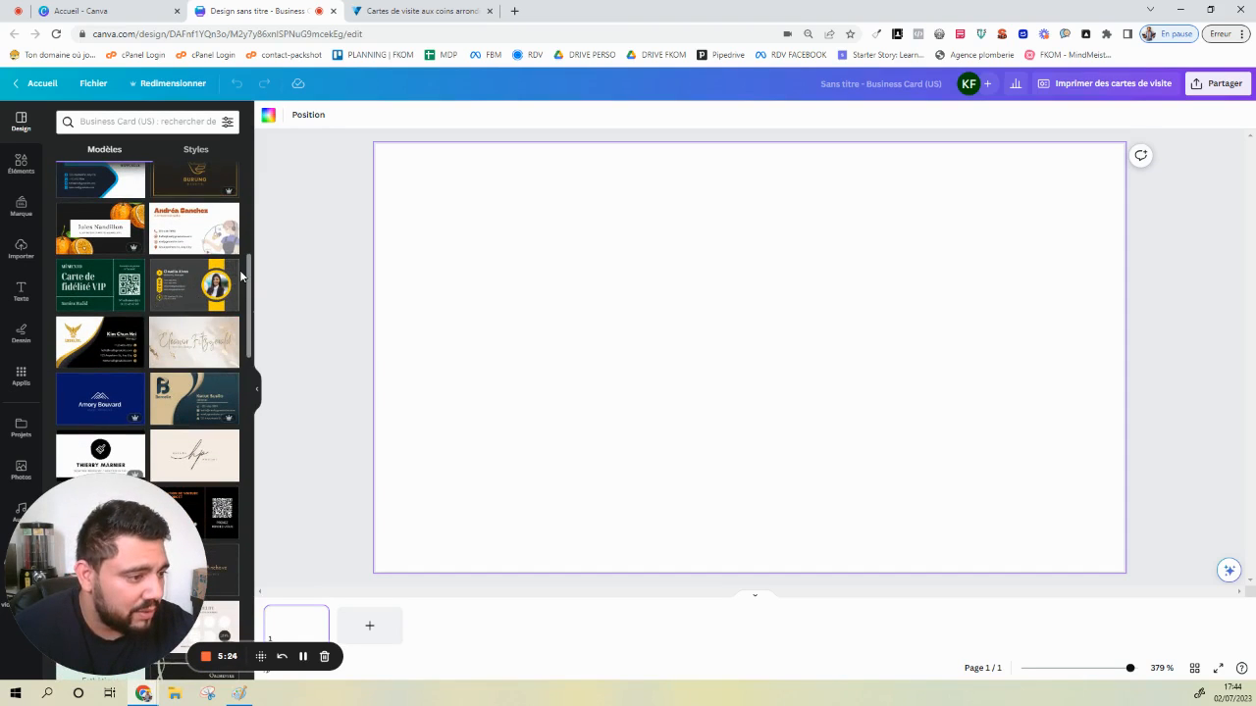
{"action": "scroll", "coordinate": [239, 271], "scroll_direction": "down", "scroll_amount": 1}
{"action": "scroll", "coordinate": [240, 270], "scroll_direction": "down", "scroll_amount": 1}
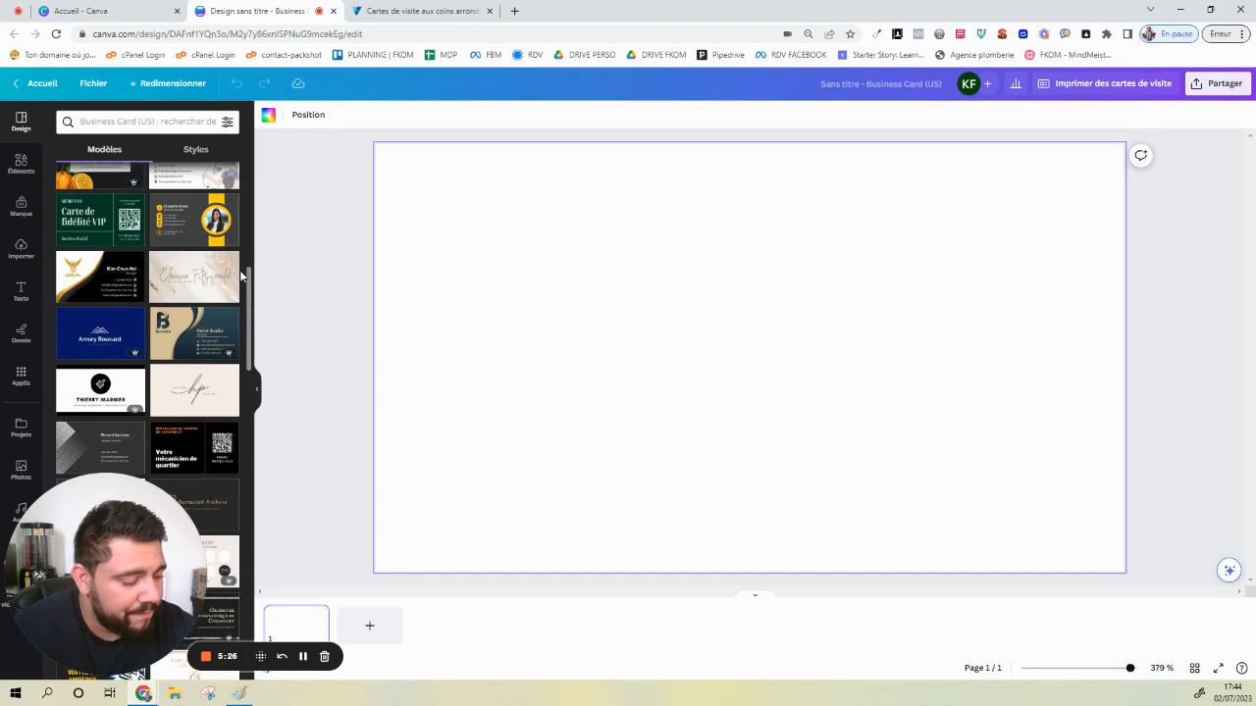
{"action": "scroll", "coordinate": [239, 269], "scroll_direction": "down", "scroll_amount": 4}
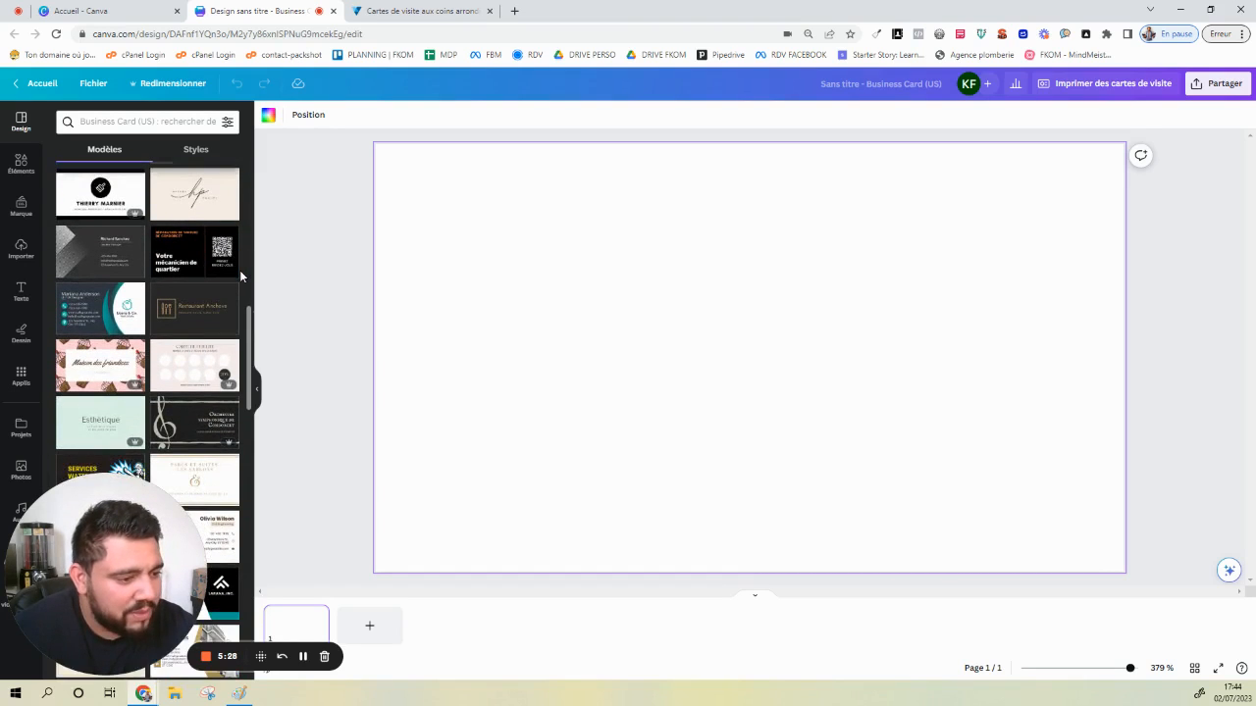
{"action": "scroll", "coordinate": [239, 270], "scroll_direction": "down", "scroll_amount": 3}
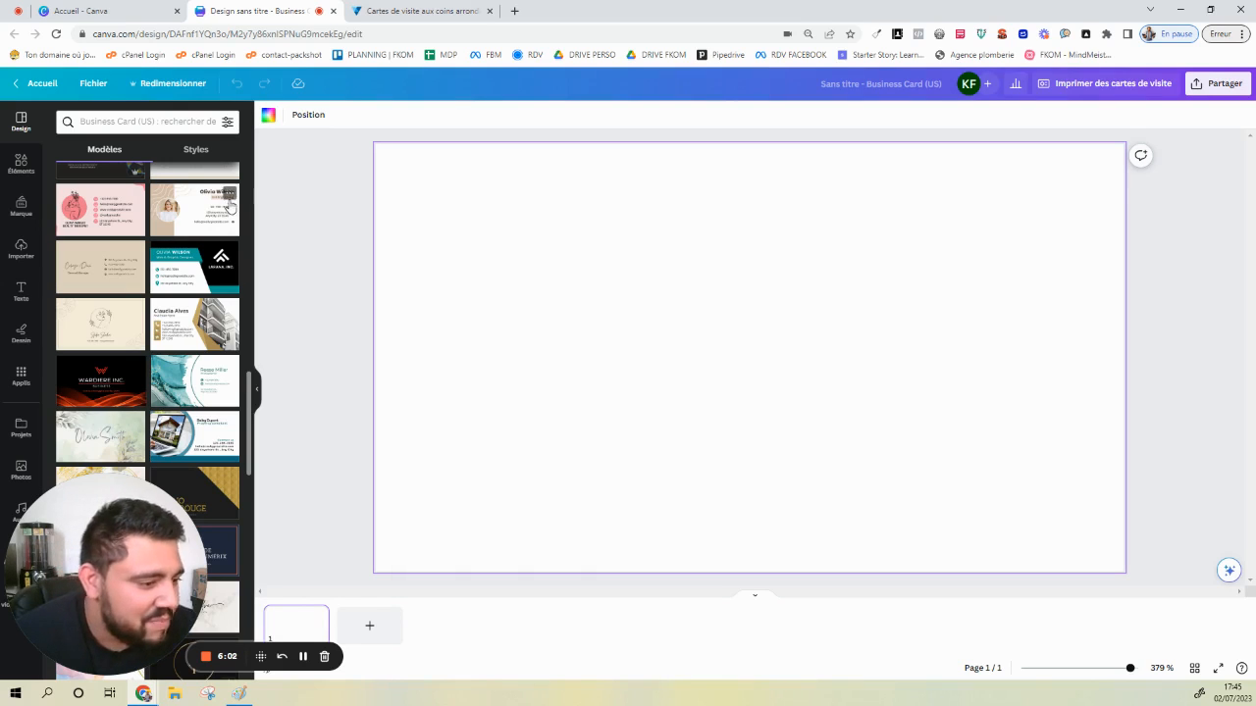
{"action": "scroll", "coordinate": [152, 359], "scroll_direction": "down", "scroll_amount": 2}
{"action": "scroll", "coordinate": [152, 359], "scroll_direction": "down", "scroll_amount": 1}
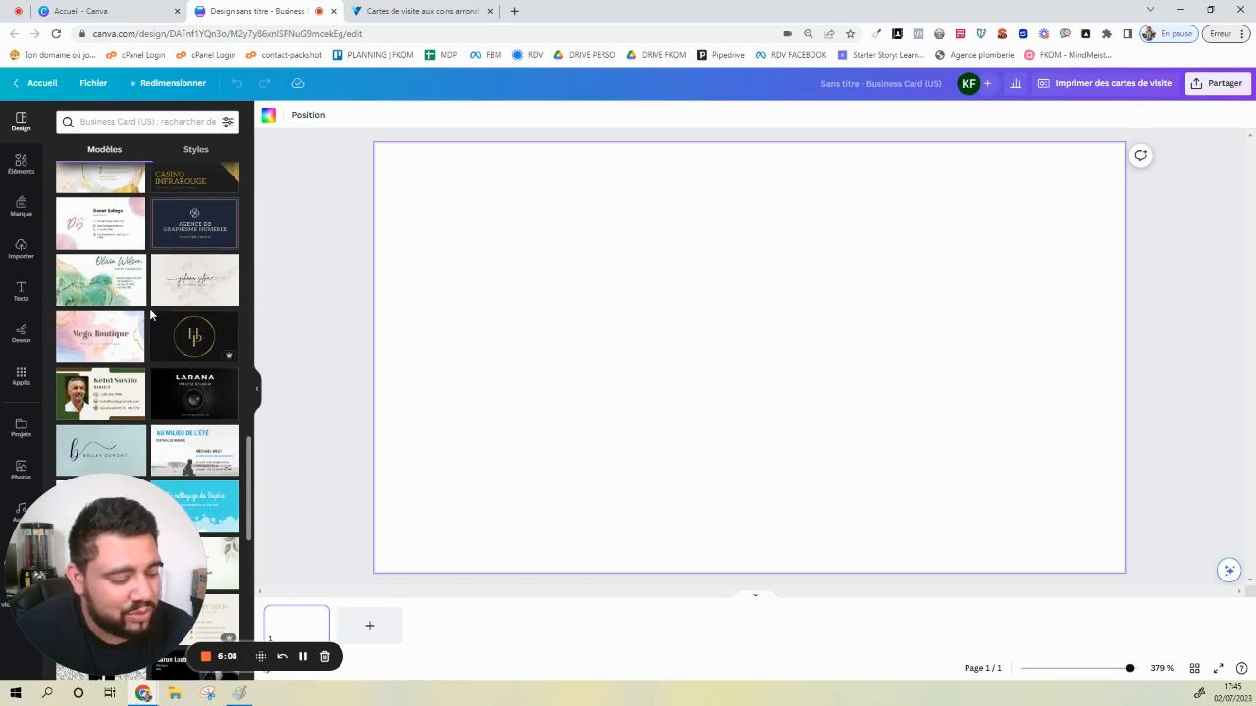
{"action": "scroll", "coordinate": [167, 351], "scroll_direction": "down", "scroll_amount": 3}
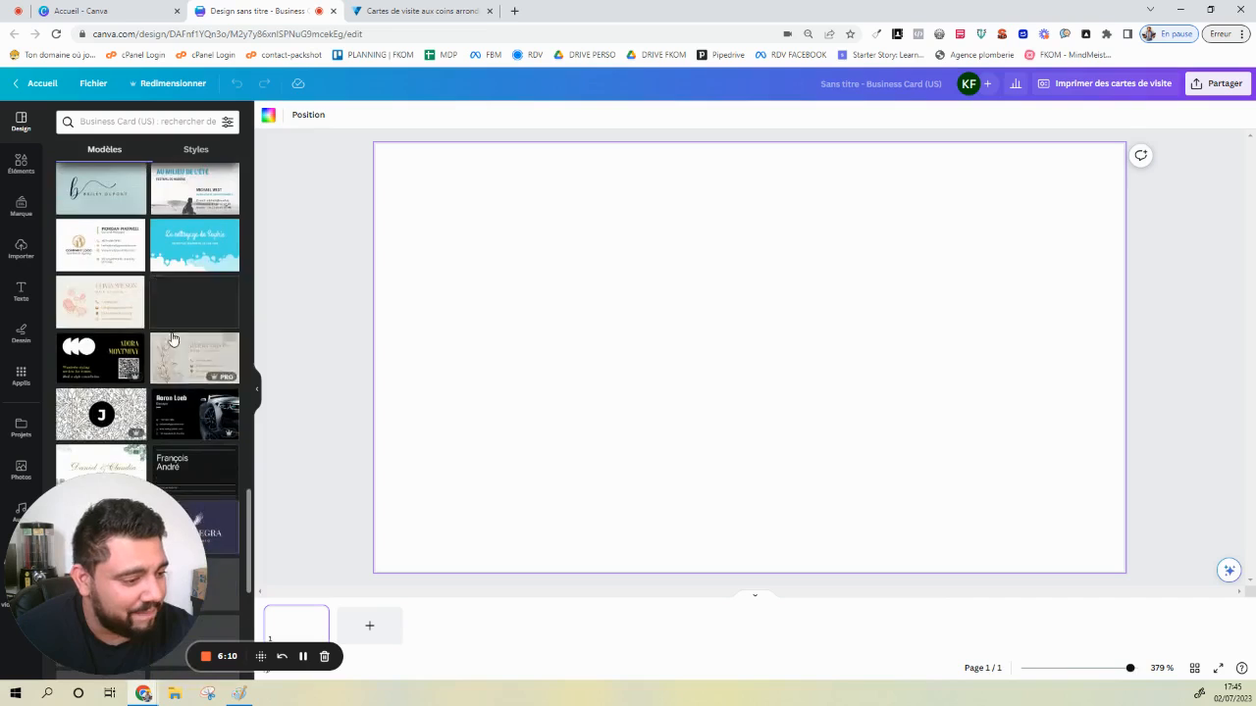
{"action": "scroll", "coordinate": [152, 388], "scroll_direction": "down", "scroll_amount": 3}
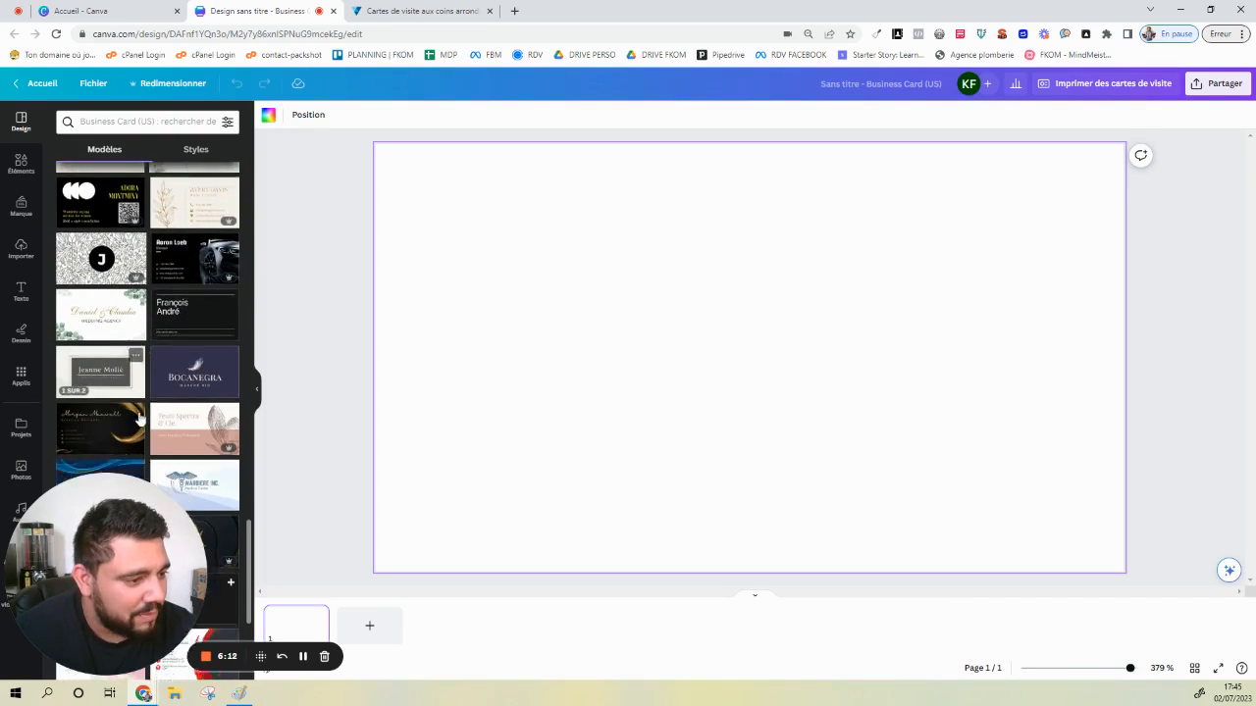
{"action": "scroll", "coordinate": [140, 419], "scroll_direction": "down", "scroll_amount": 4}
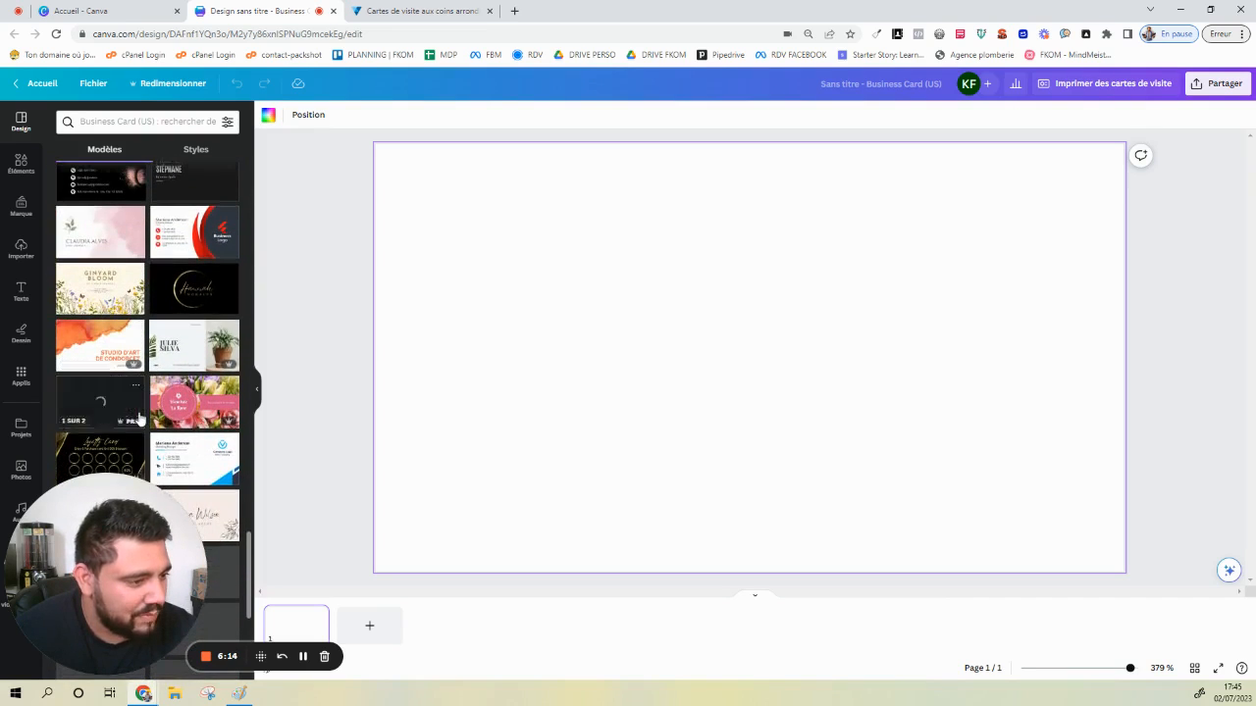
{"action": "scroll", "coordinate": [139, 419], "scroll_direction": "down", "scroll_amount": 2}
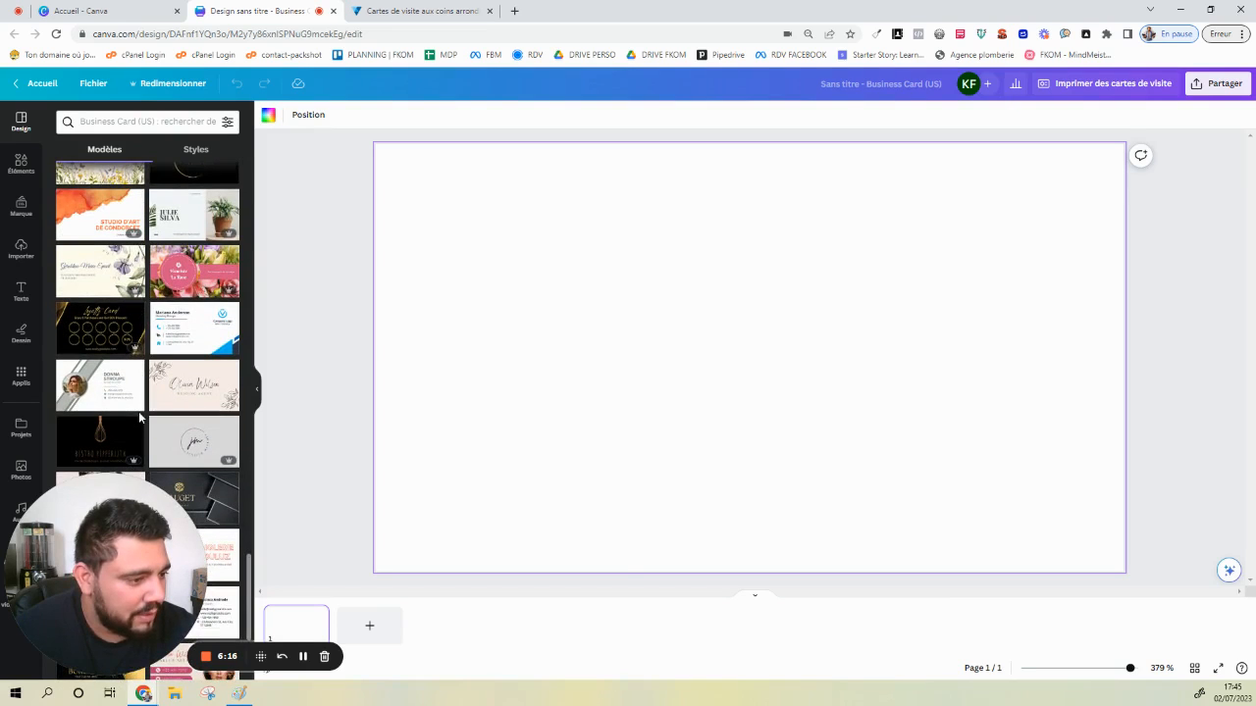
{"action": "scroll", "coordinate": [138, 422], "scroll_direction": "down", "scroll_amount": 5}
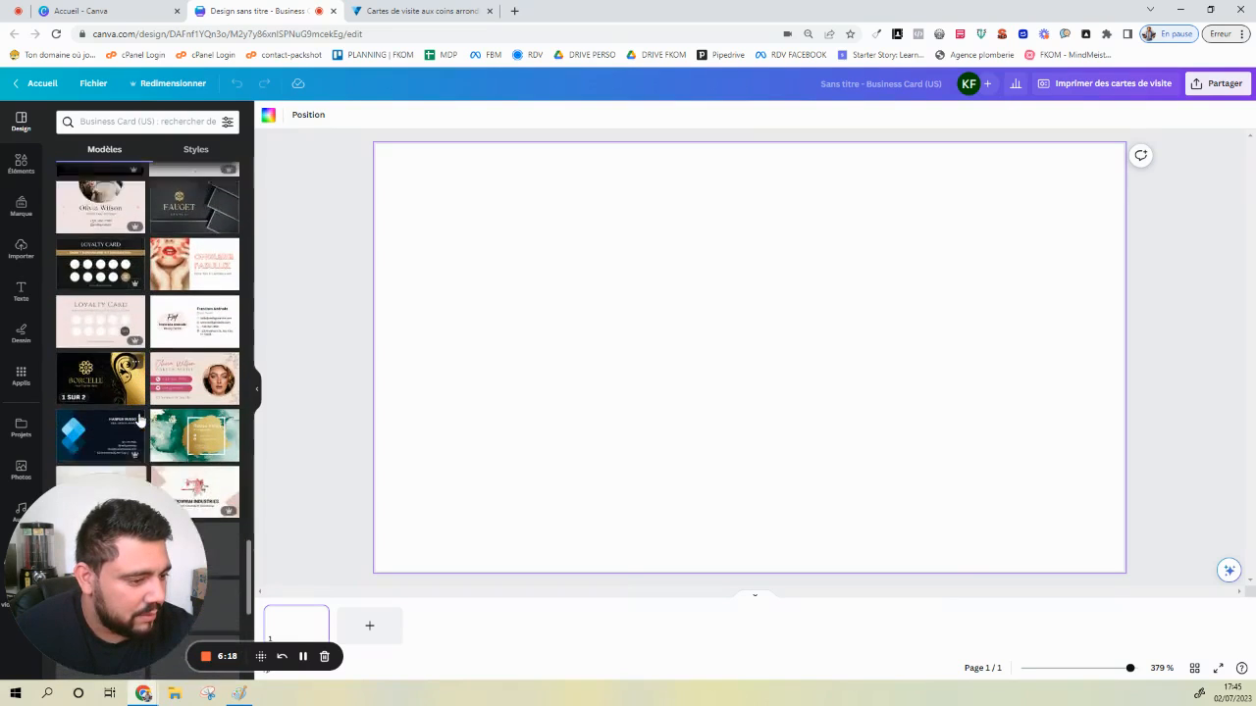
{"action": "scroll", "coordinate": [138, 412], "scroll_direction": "down", "scroll_amount": 4}
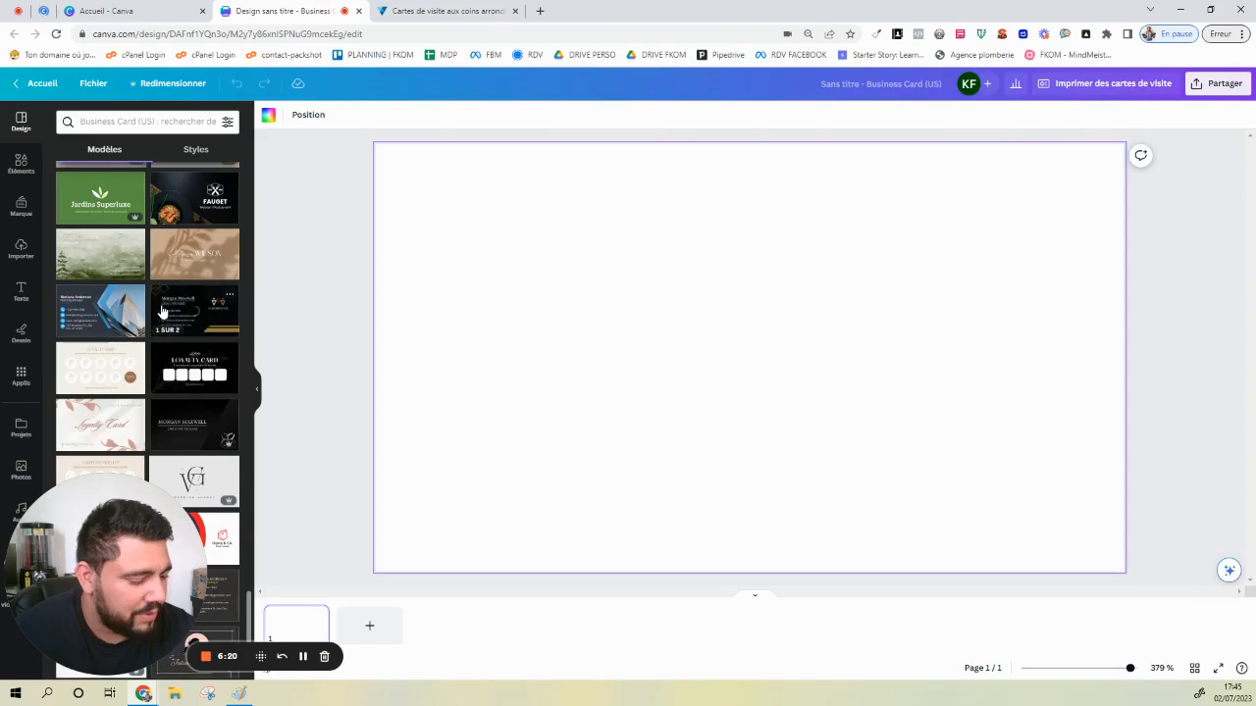
{"action": "scroll", "coordinate": [147, 373], "scroll_direction": "down", "scroll_amount": 4}
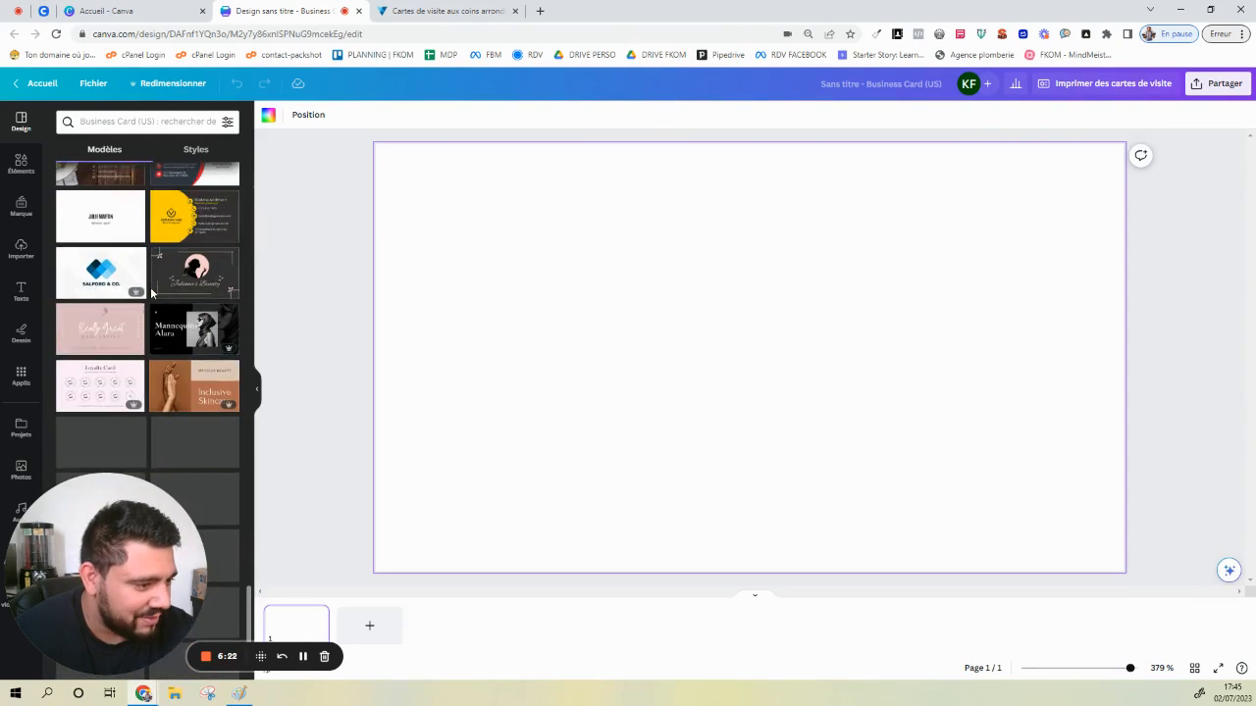
Open the yellow and dark grey "Professional business card" template and apply it to both pages of the design
{"action": "scroll", "coordinate": [138, 432], "scroll_direction": "up", "scroll_amount": 2}
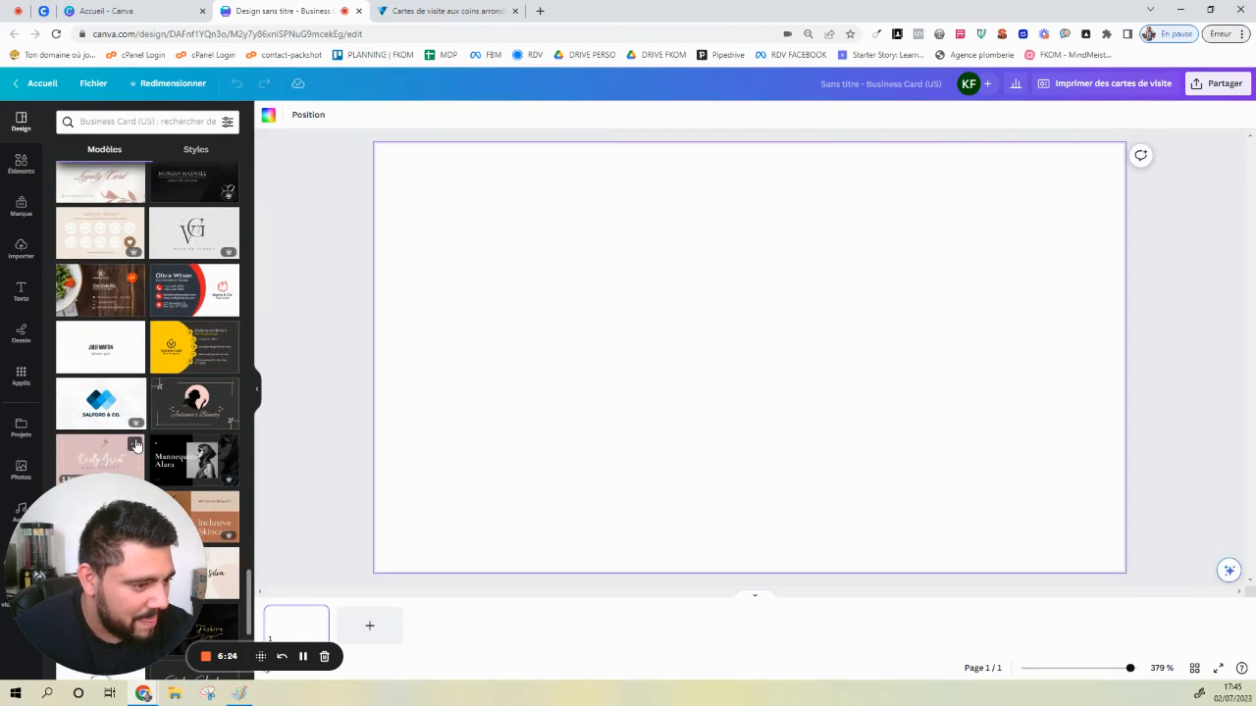
{"action": "scroll", "coordinate": [136, 446], "scroll_direction": "down", "scroll_amount": 3}
{"action": "scroll", "coordinate": [136, 445], "scroll_direction": "up", "scroll_amount": 2}
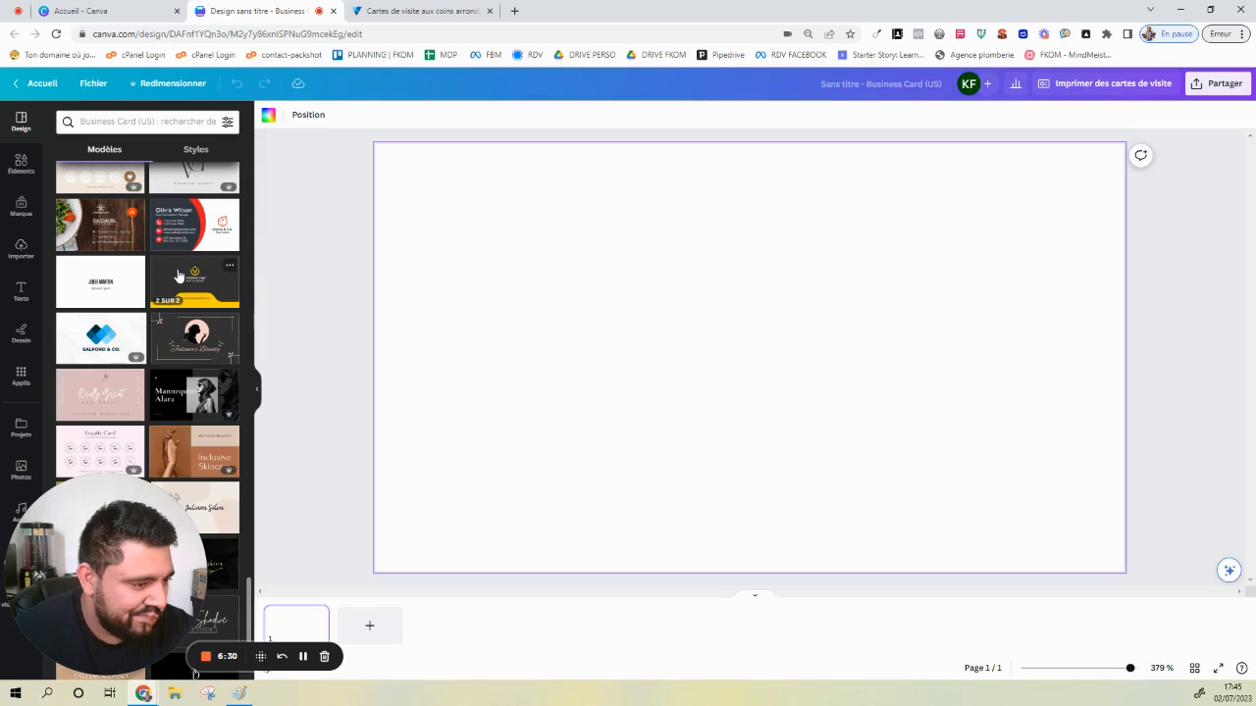
{"action": "left_click", "coordinate": [177, 276]}
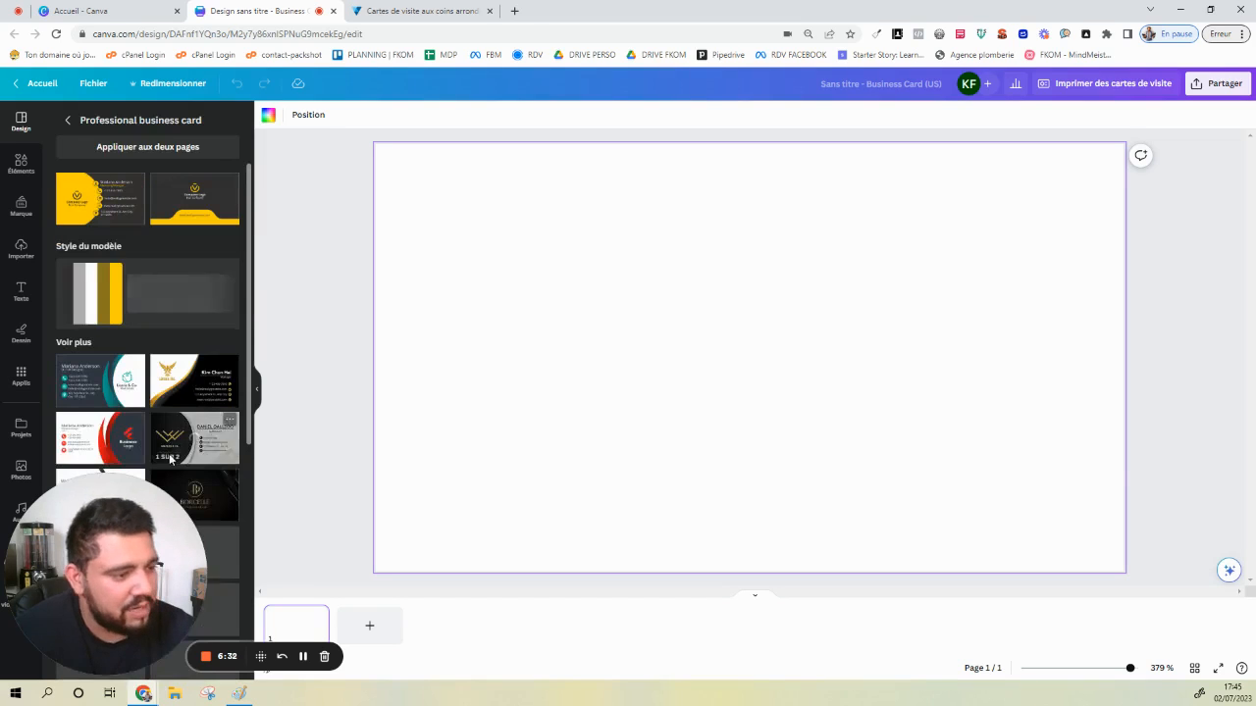
{"action": "left_click", "coordinate": [100, 198]}
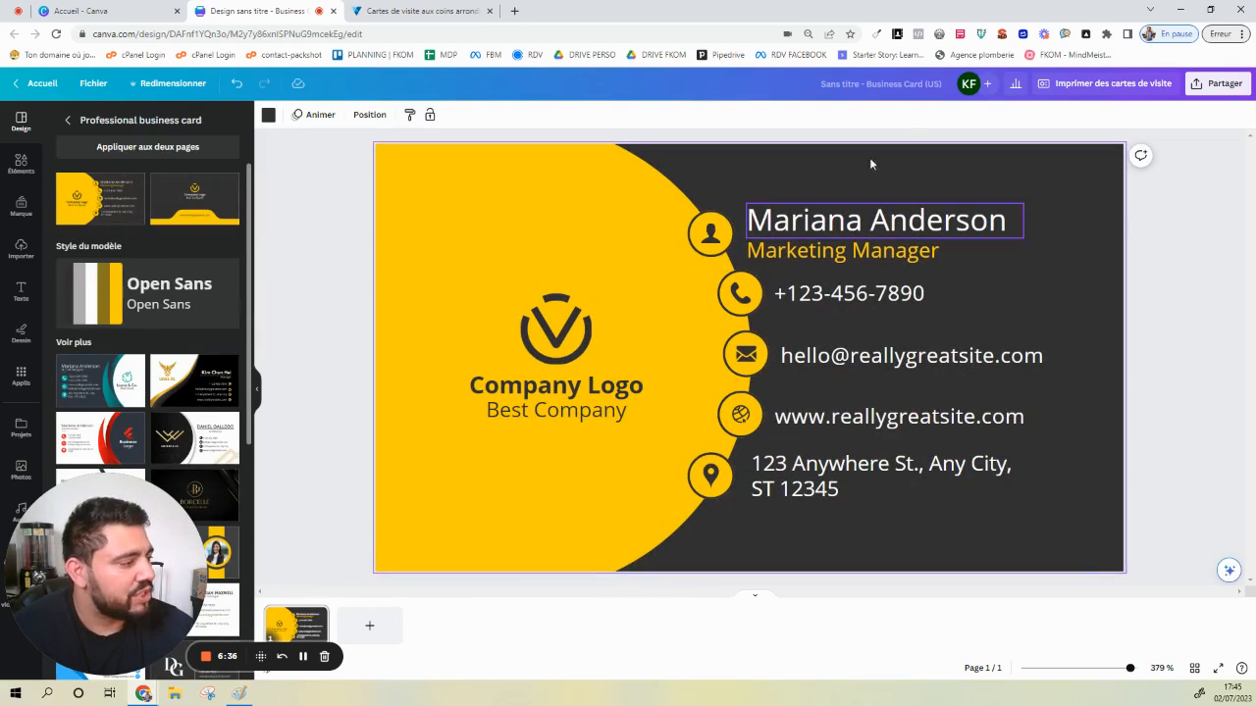
{"action": "left_click", "coordinate": [294, 248]}
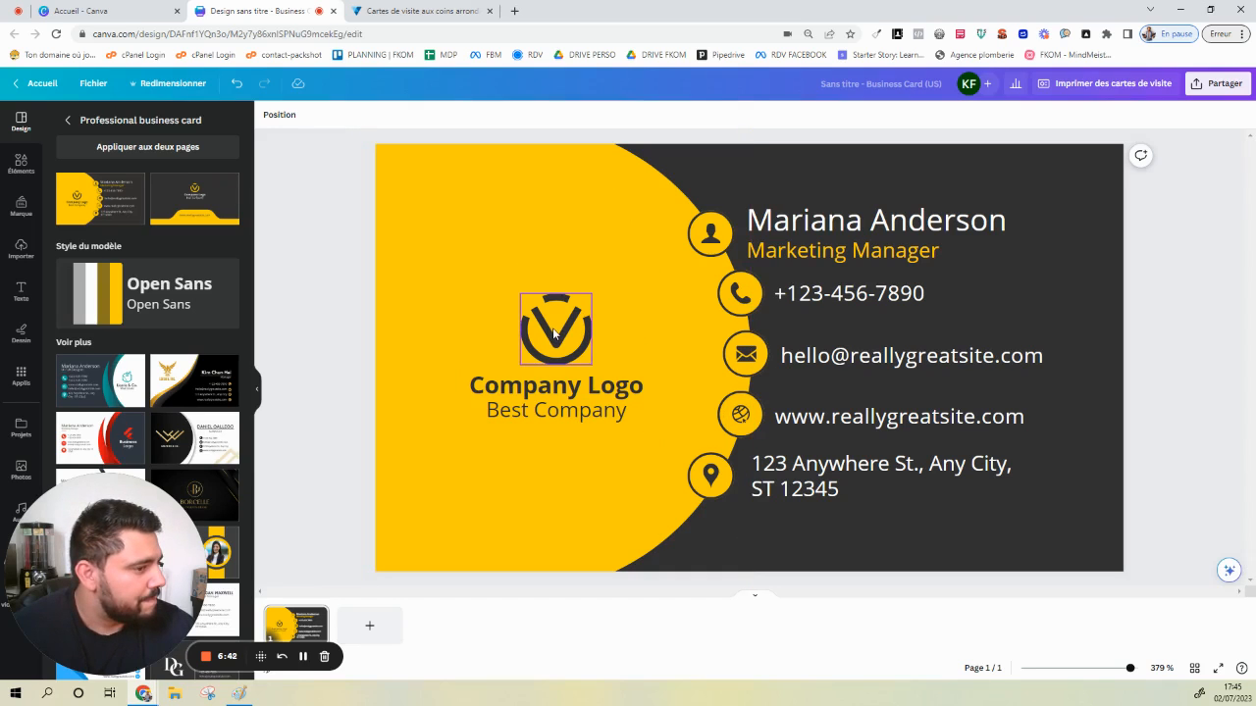
{"action": "left_click", "coordinate": [164, 158]}
{"action": "scroll", "coordinate": [359, 381], "scroll_direction": "up", "scroll_amount": 1}
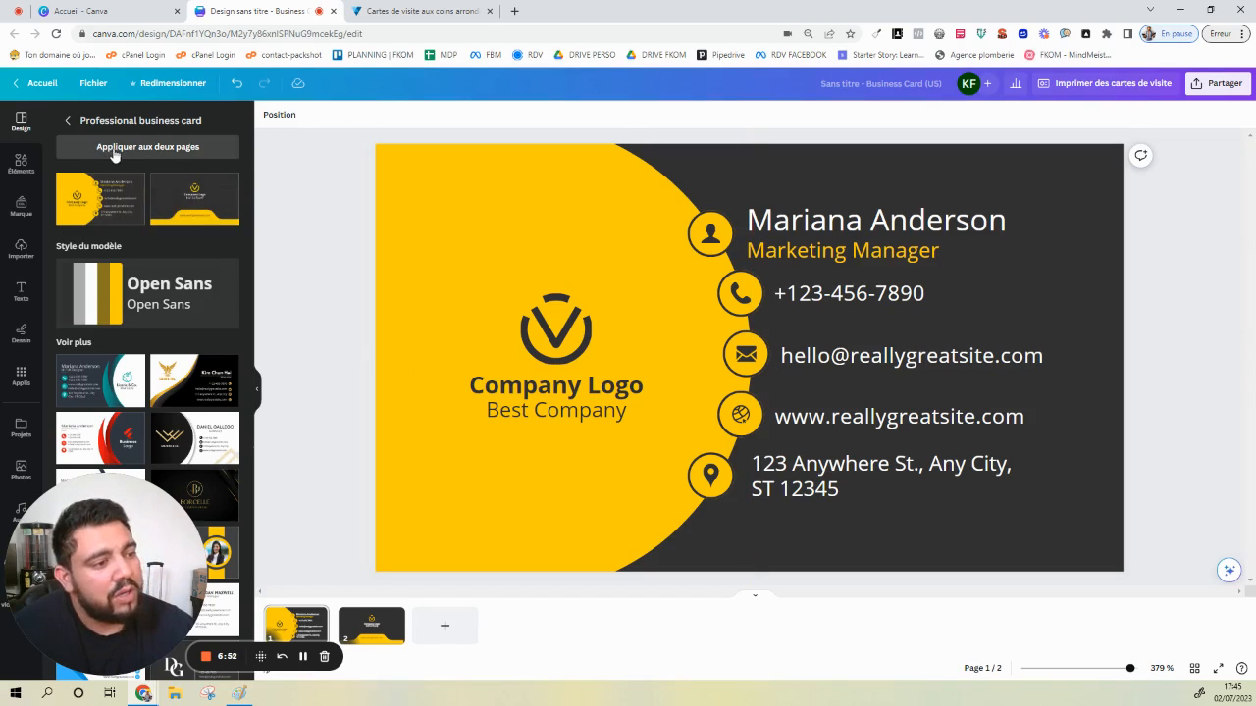
{"action": "left_click", "coordinate": [182, 156]}
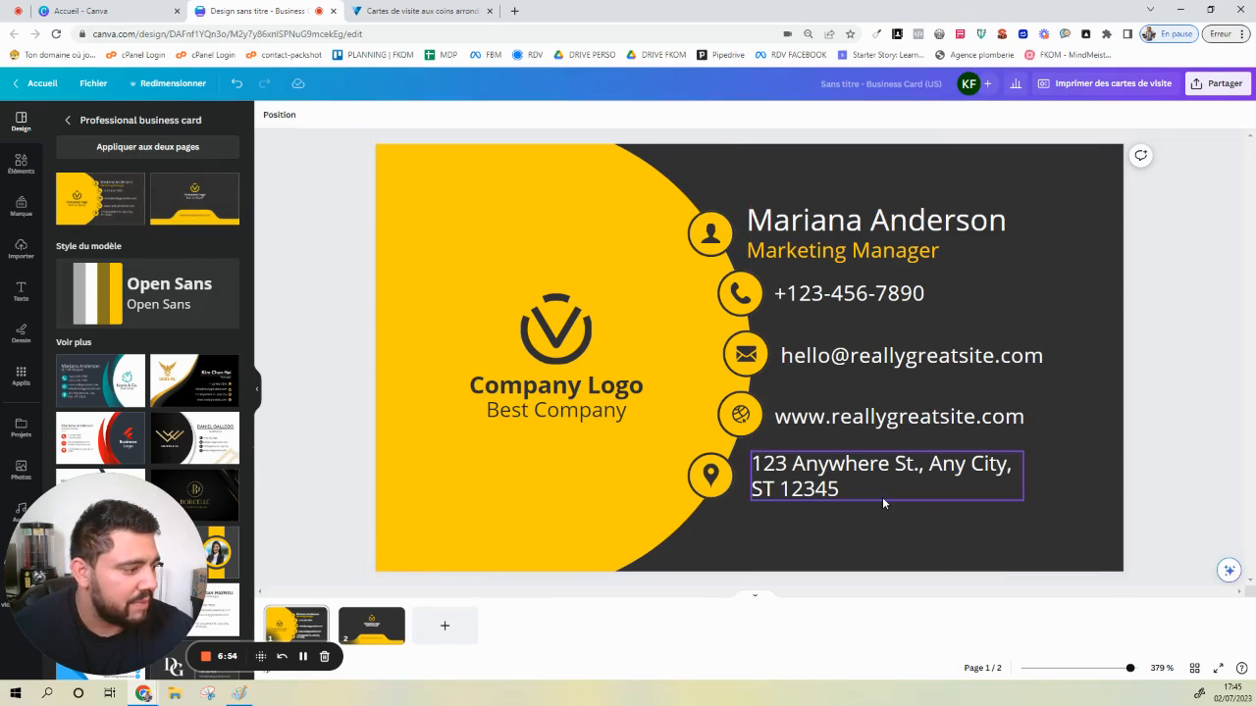
Review the front and back of the card by switching between pages 1 and 2 at full and reduced zoom
{"action": "scroll", "coordinate": [1205, 330], "scroll_direction": "down", "scroll_amount": 1}
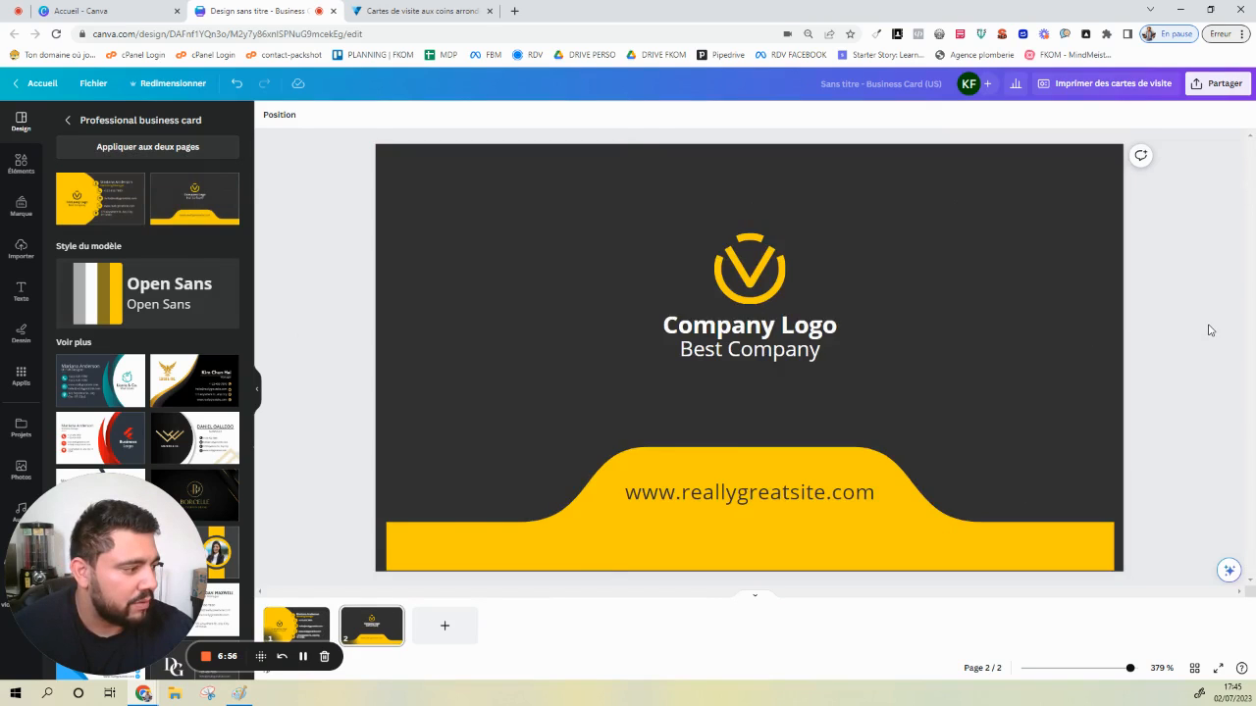
{"action": "scroll", "coordinate": [1209, 332], "scroll_direction": "up", "scroll_amount": 1}
{"action": "scroll", "coordinate": [1208, 332], "scroll_direction": "down", "scroll_amount": 1}
{"action": "scroll", "coordinate": [1209, 332], "scroll_direction": "up", "scroll_amount": 1}
{"action": "scroll", "coordinate": [1208, 333], "scroll_direction": "down", "scroll_amount": 1}
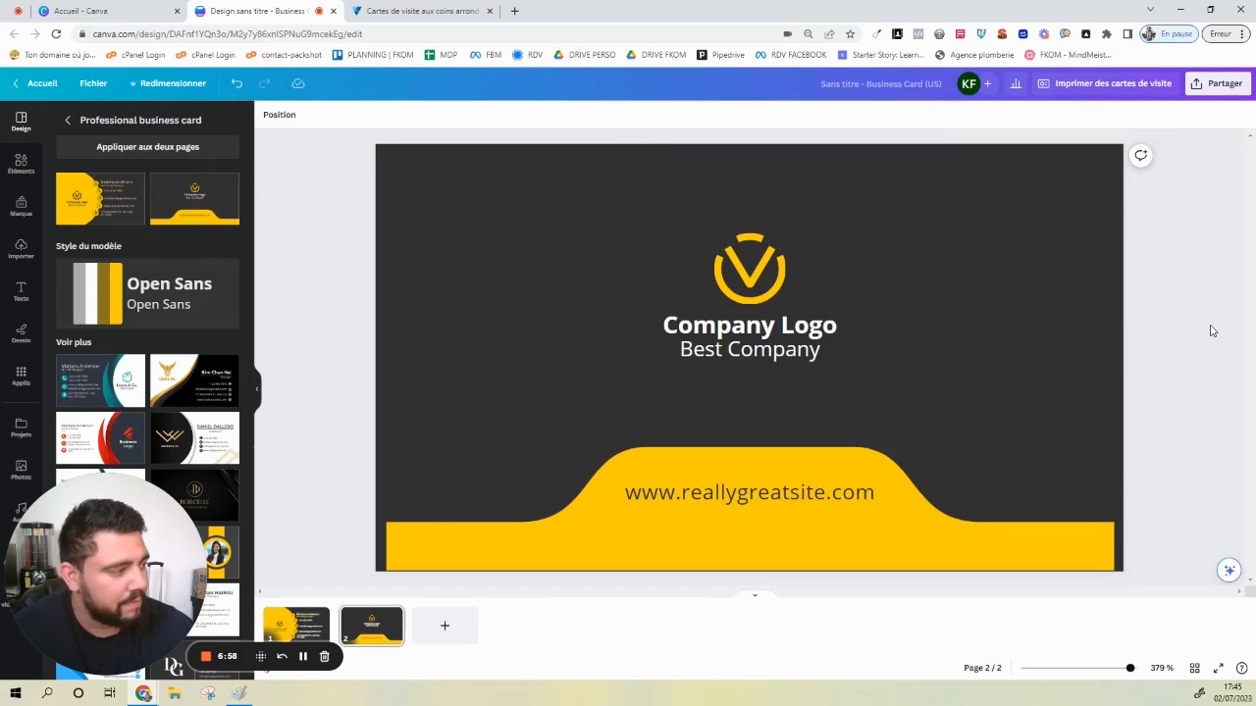
{"action": "scroll", "coordinate": [1210, 330], "scroll_direction": "down", "scroll_amount": 3}
{"action": "scroll", "coordinate": [937, 345], "scroll_direction": "up", "scroll_amount": 1}
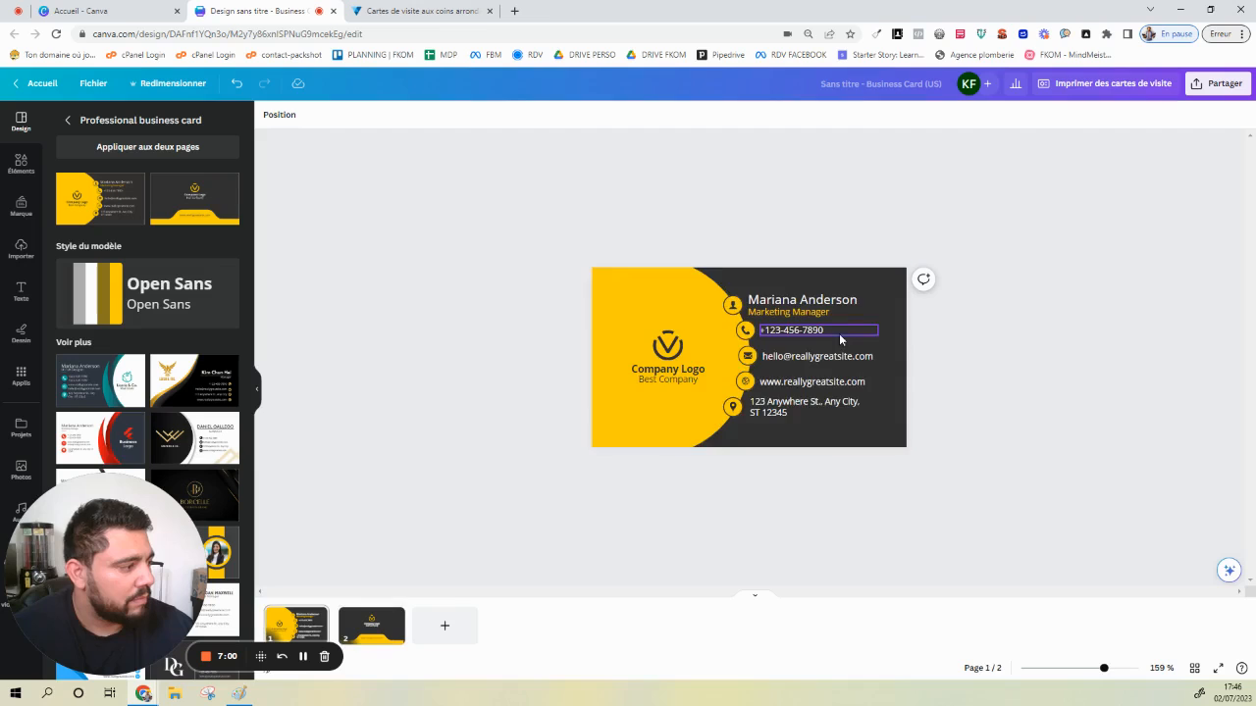
{"action": "left_click", "coordinate": [280, 626]}
{"action": "left_click", "coordinate": [372, 629]}
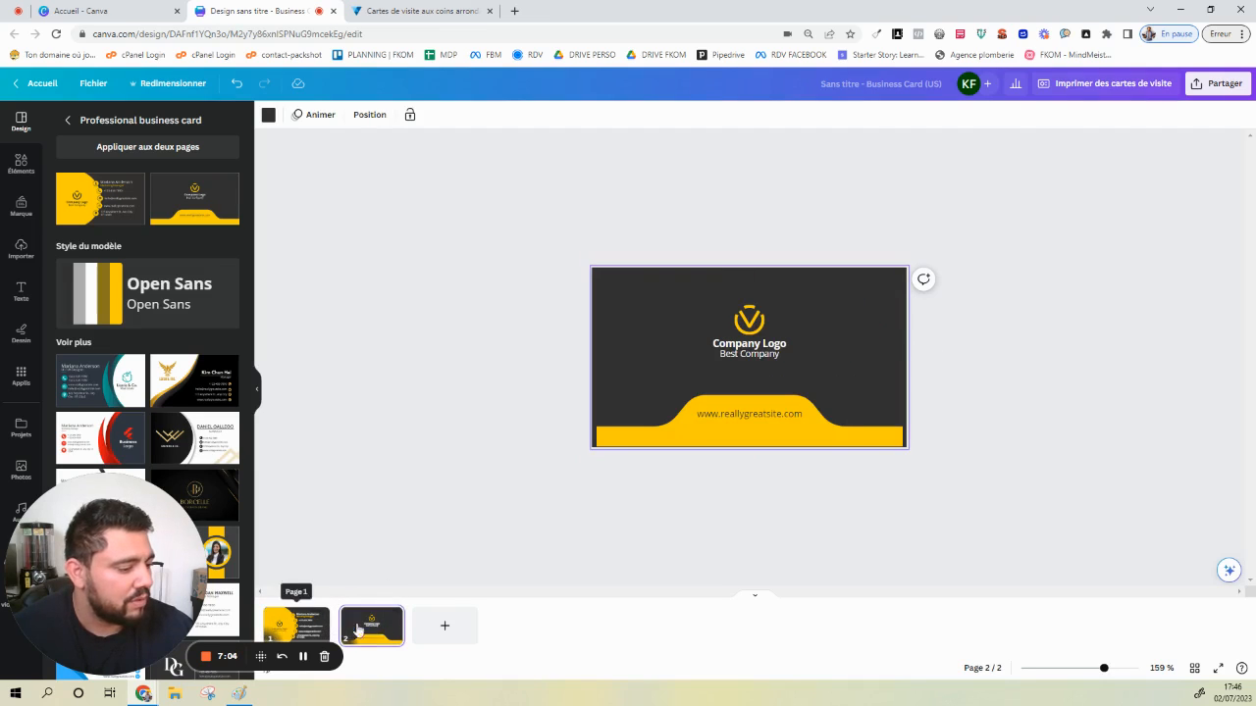
{"action": "left_click", "coordinate": [314, 631]}
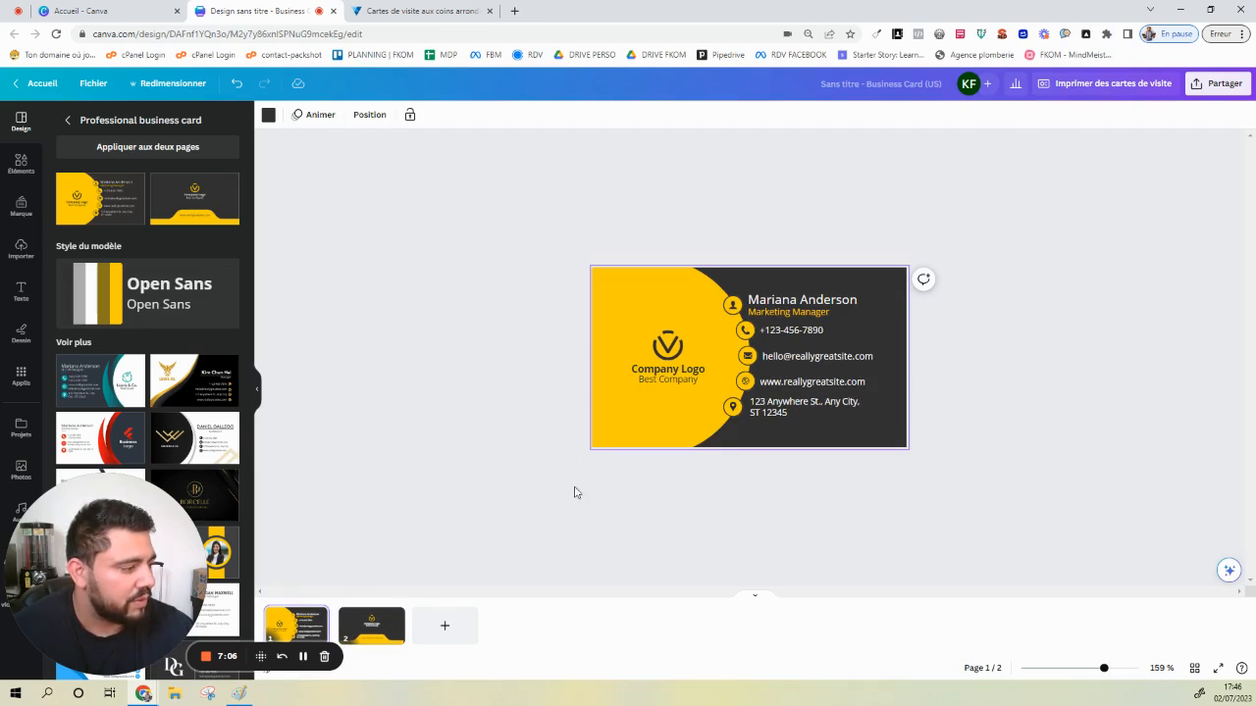
Add a third page after the card's back and delete that page
{"action": "left_click", "coordinate": [446, 628]}
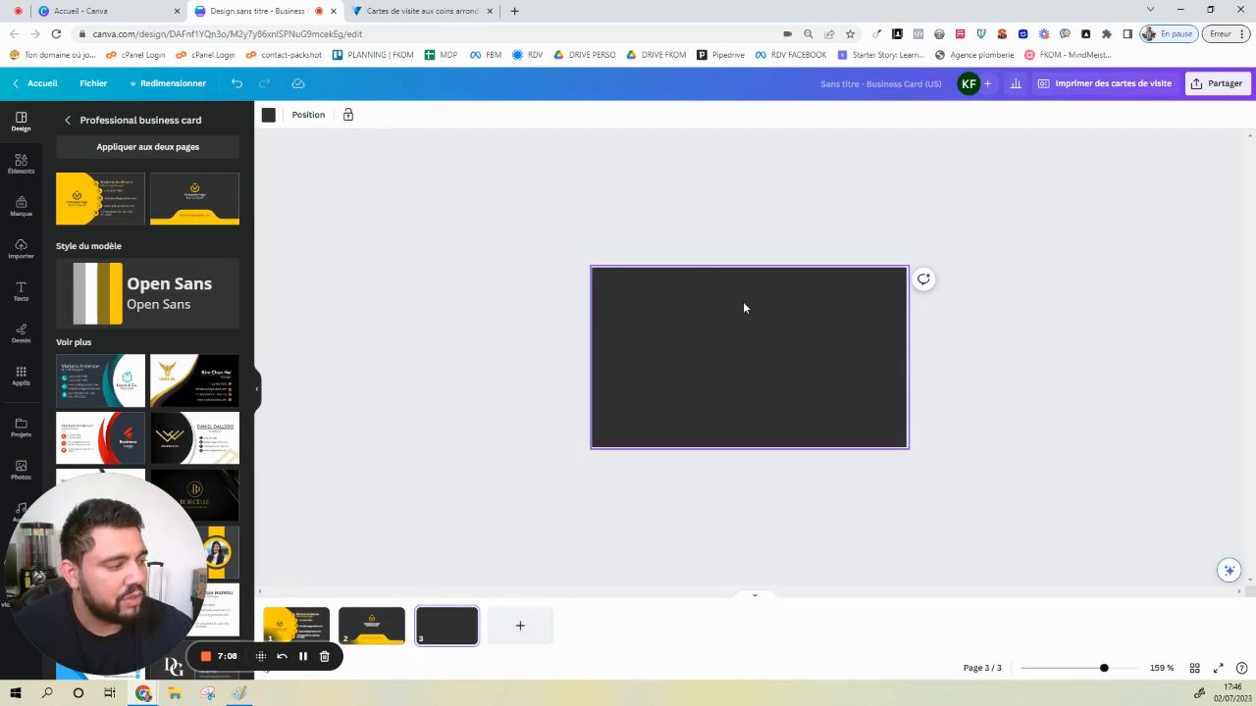
{"action": "right_click", "coordinate": [445, 624]}
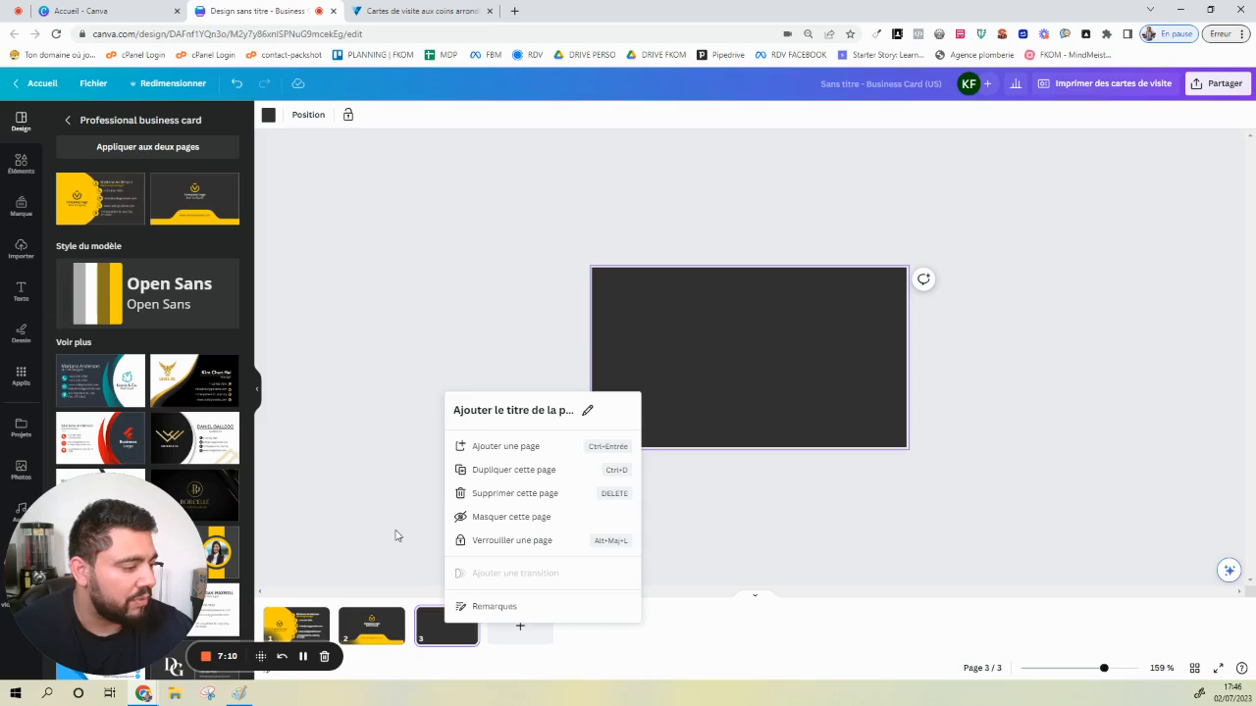
{"action": "left_click", "coordinate": [465, 494]}
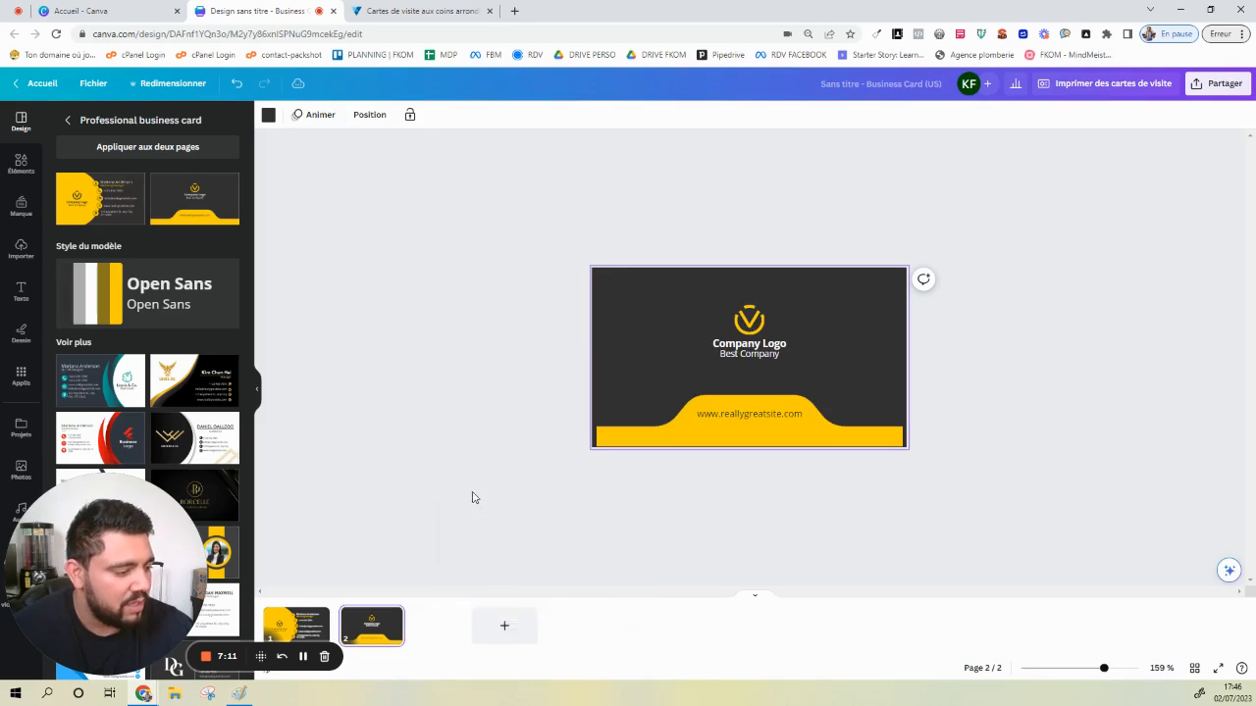
Return to the front of the card on page 1 and examine it enlarged at 225 %
{"action": "left_click", "coordinate": [325, 636]}
{"action": "left_click", "coordinate": [536, 458]}
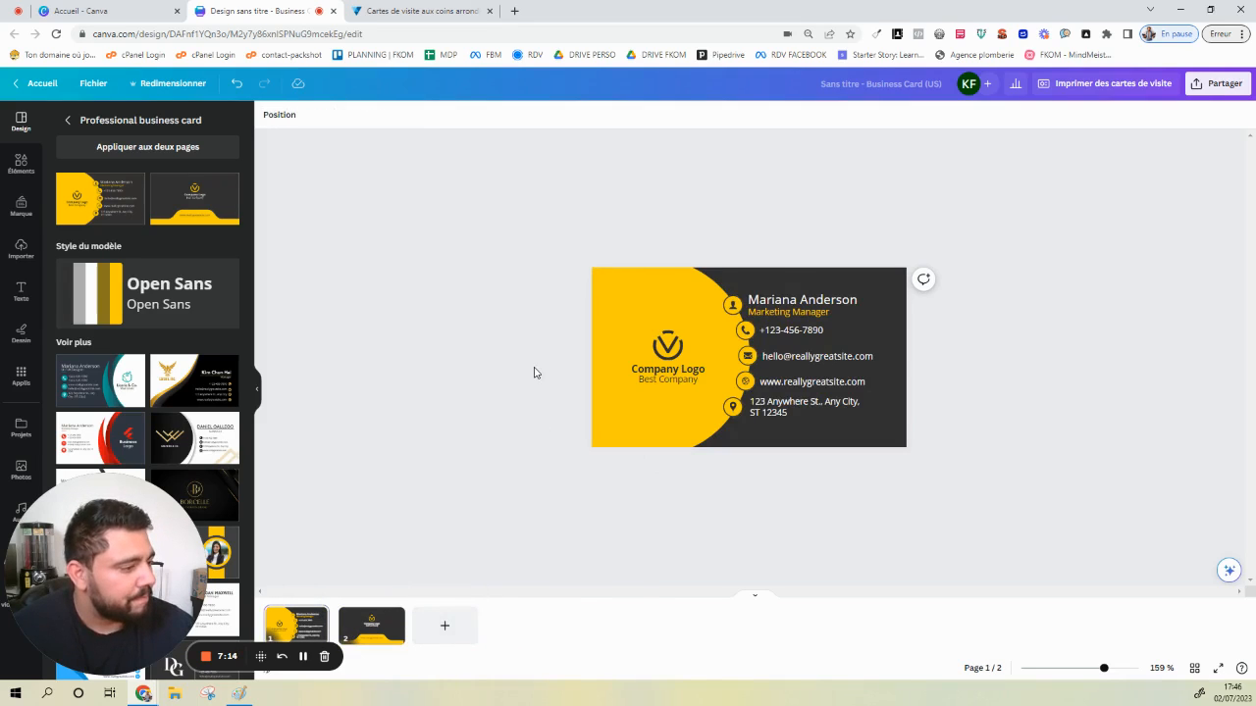
{"action": "scroll", "coordinate": [535, 373], "scroll_direction": "up", "scroll_amount": 5, "text": "ctrl"}
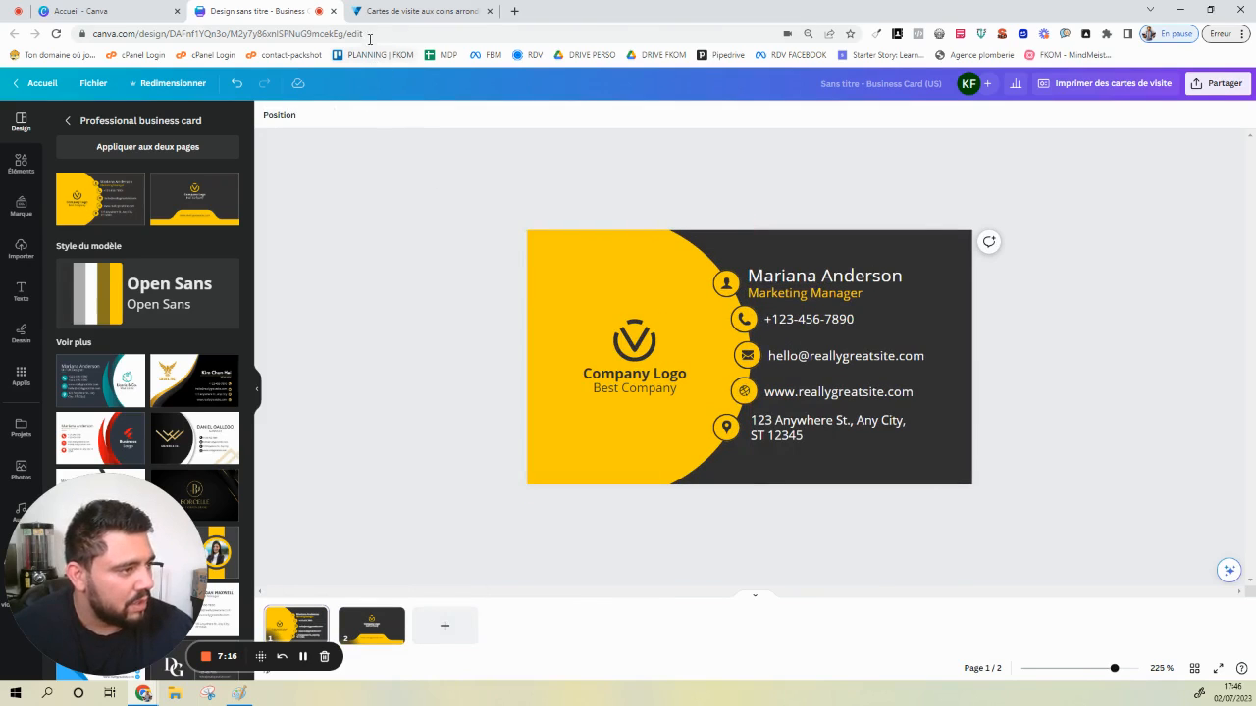
Open fkom.fr in a new browser tab and inspect the code of the homepage's image of workers
{"action": "left_click", "coordinate": [514, 11]}
{"action": "type", "text": "fkom"}
{"action": "key", "text": "Return"}
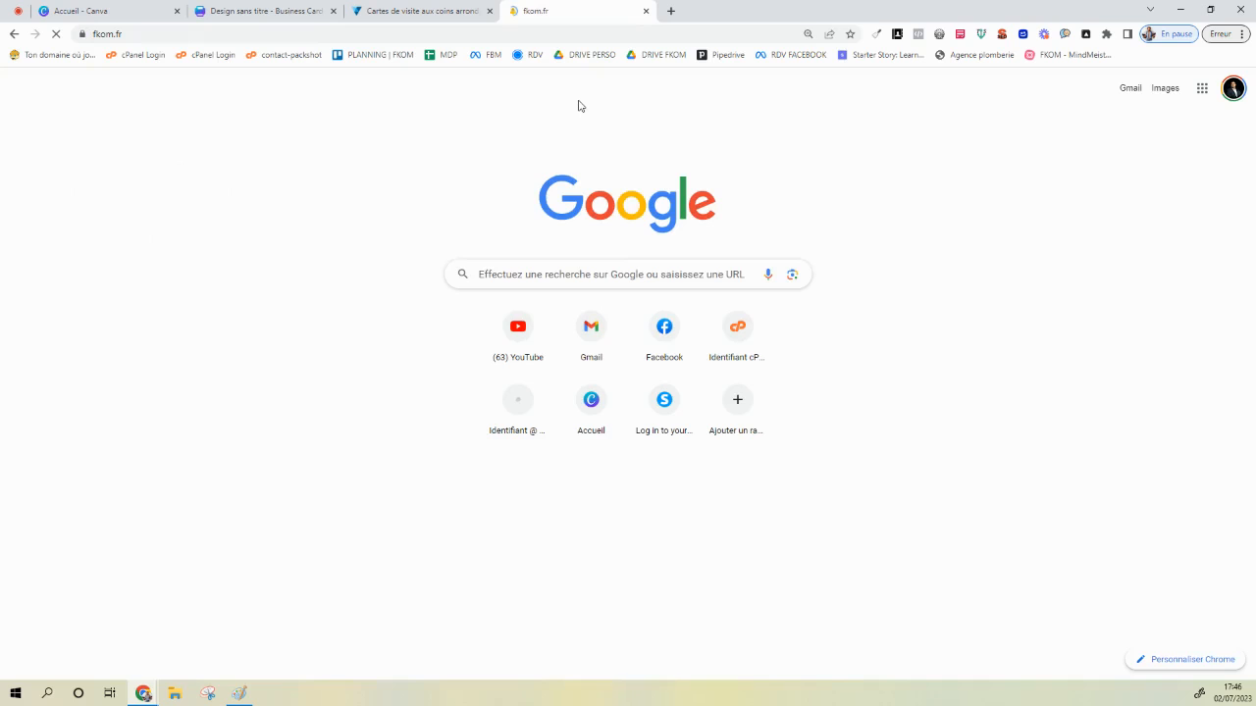
{"action": "right_click", "coordinate": [776, 335]}
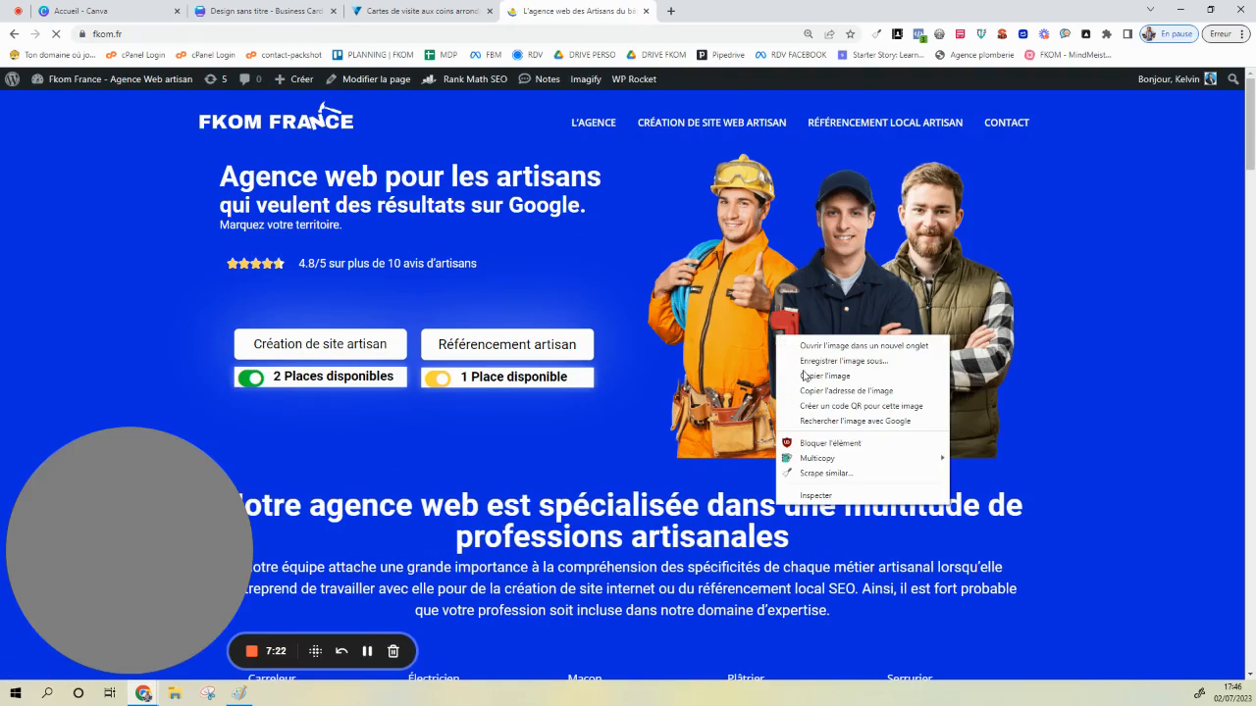
{"action": "left_click", "coordinate": [838, 496]}
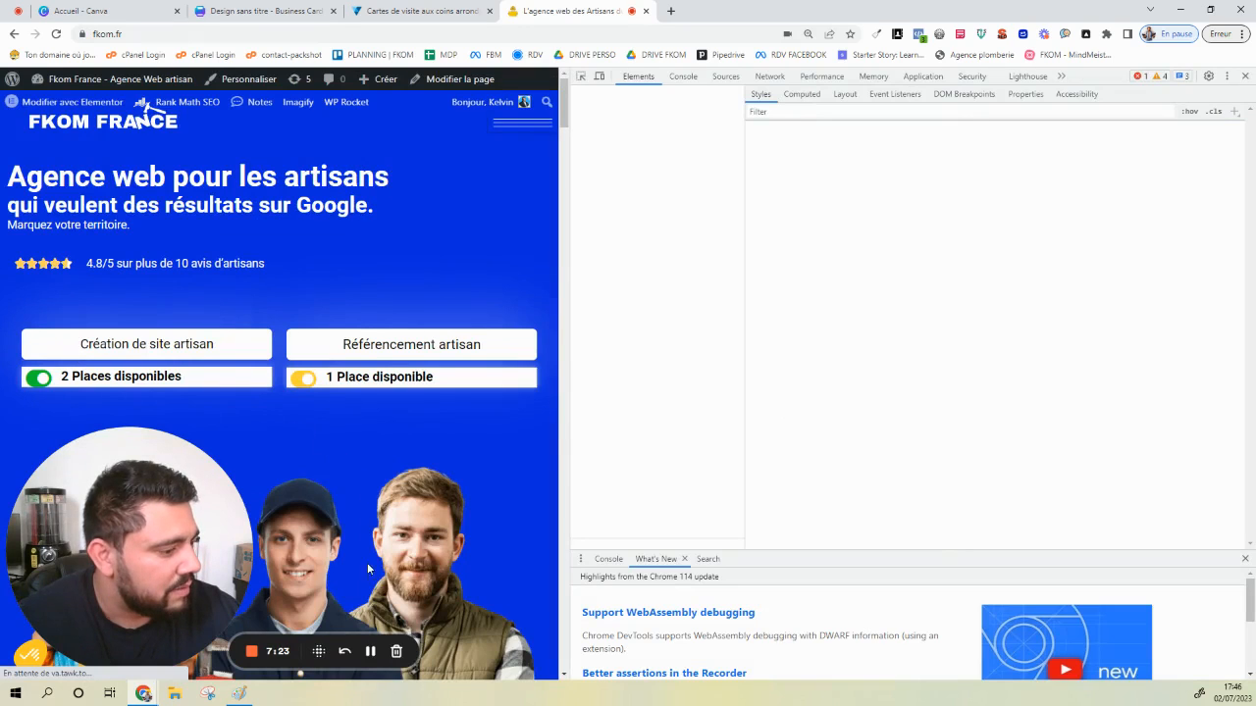
{"action": "right_click", "coordinate": [305, 430]}
{"action": "left_click", "coordinate": [400, 589]}
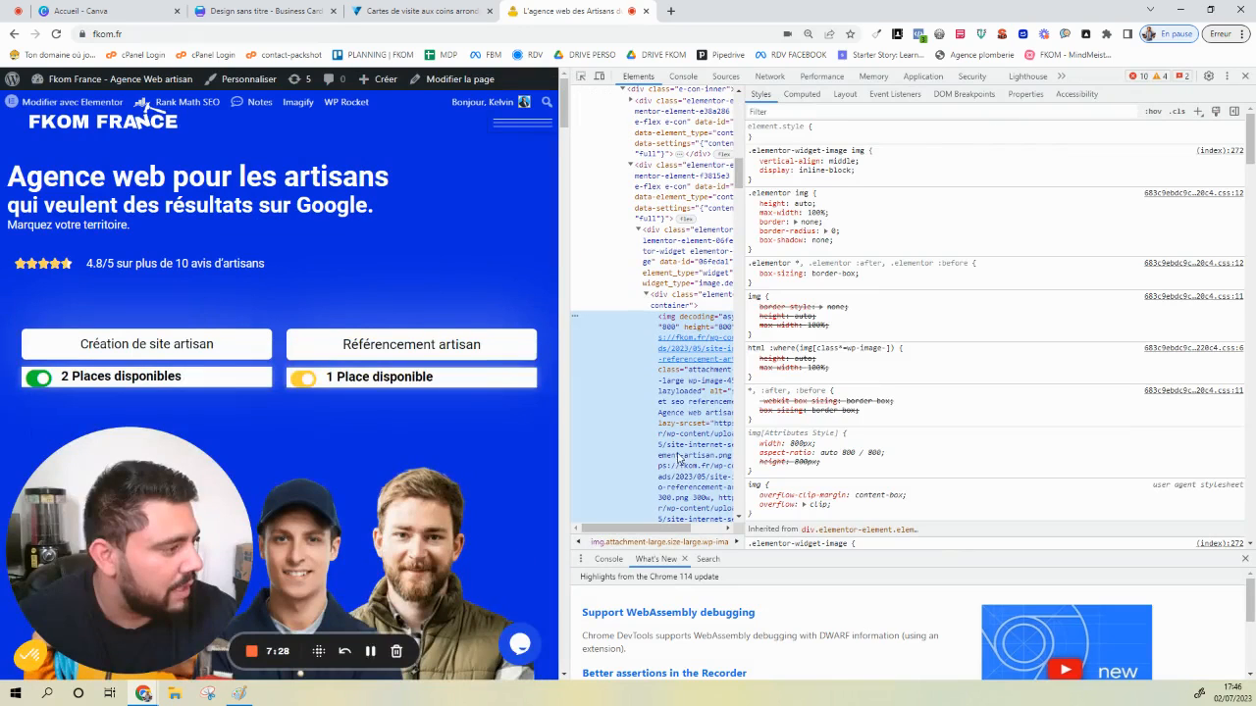
Sample the website's blue background with the eyedropper on the swiper-theme-color property and copy its HEX code
{"action": "scroll", "coordinate": [953, 255], "scroll_direction": "down", "scroll_amount": 5}
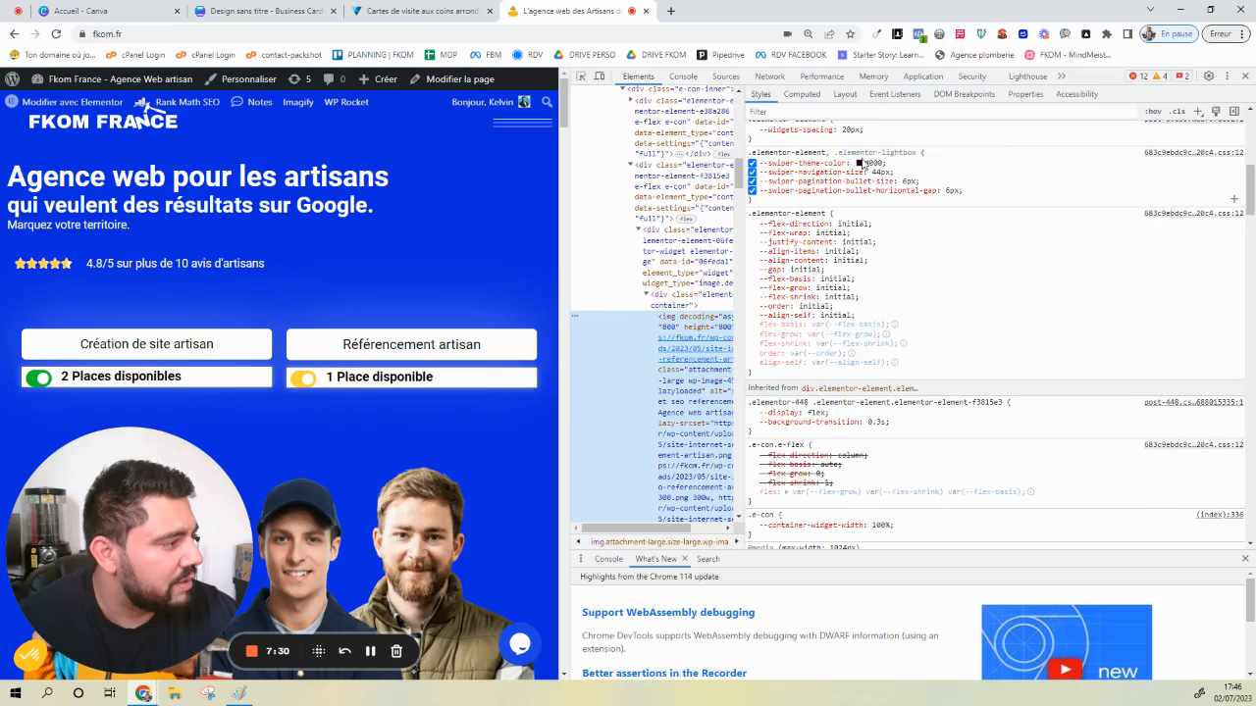
{"action": "left_click", "coordinate": [860, 163]}
{"action": "left_click", "coordinate": [865, 276]}
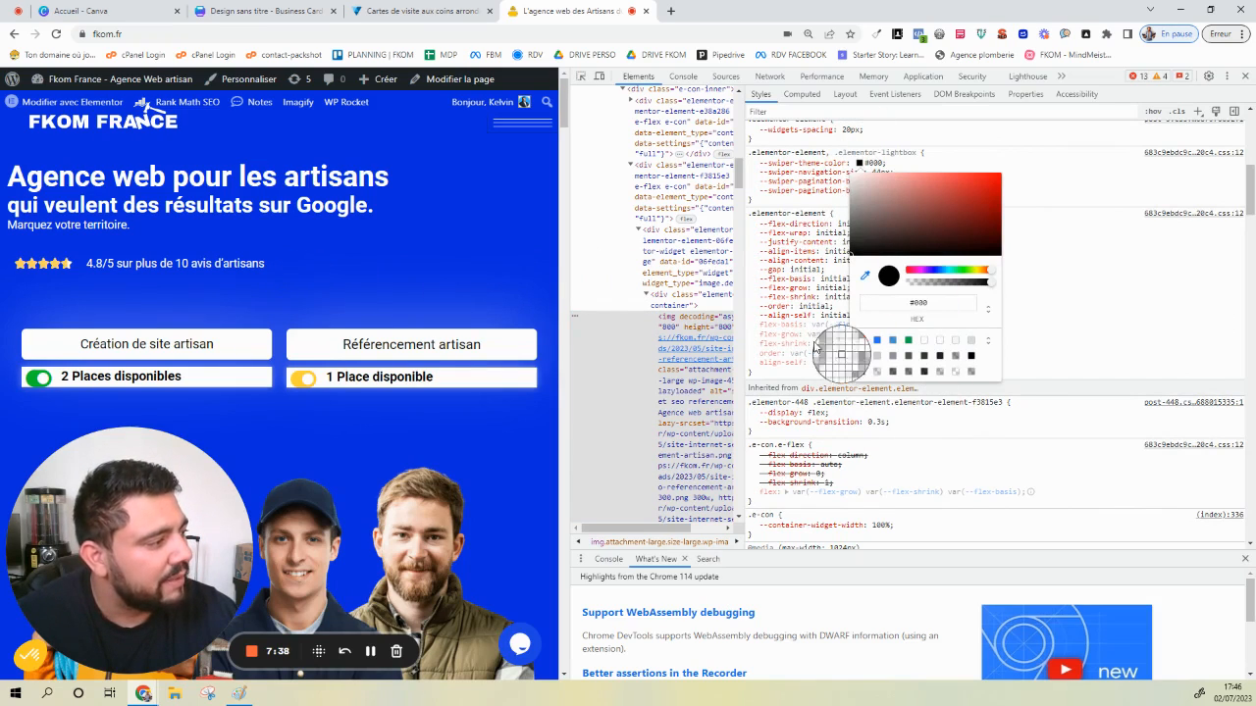
{"action": "left_click", "coordinate": [387, 273]}
{"action": "left_click", "coordinate": [945, 303]}
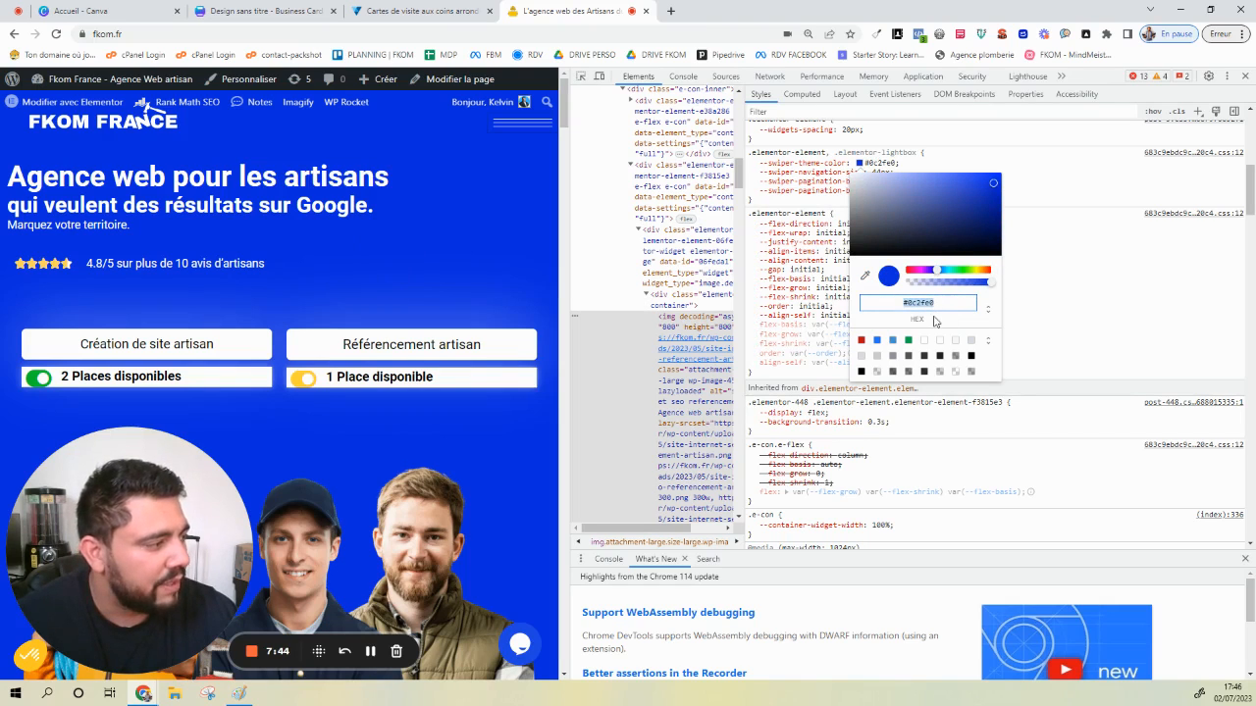
{"action": "left_click", "coordinate": [1061, 243]}
Switch back to the Canva design and recolour the yellow shape on the card's front to #0C2FE0
{"action": "left_click", "coordinate": [257, 10]}
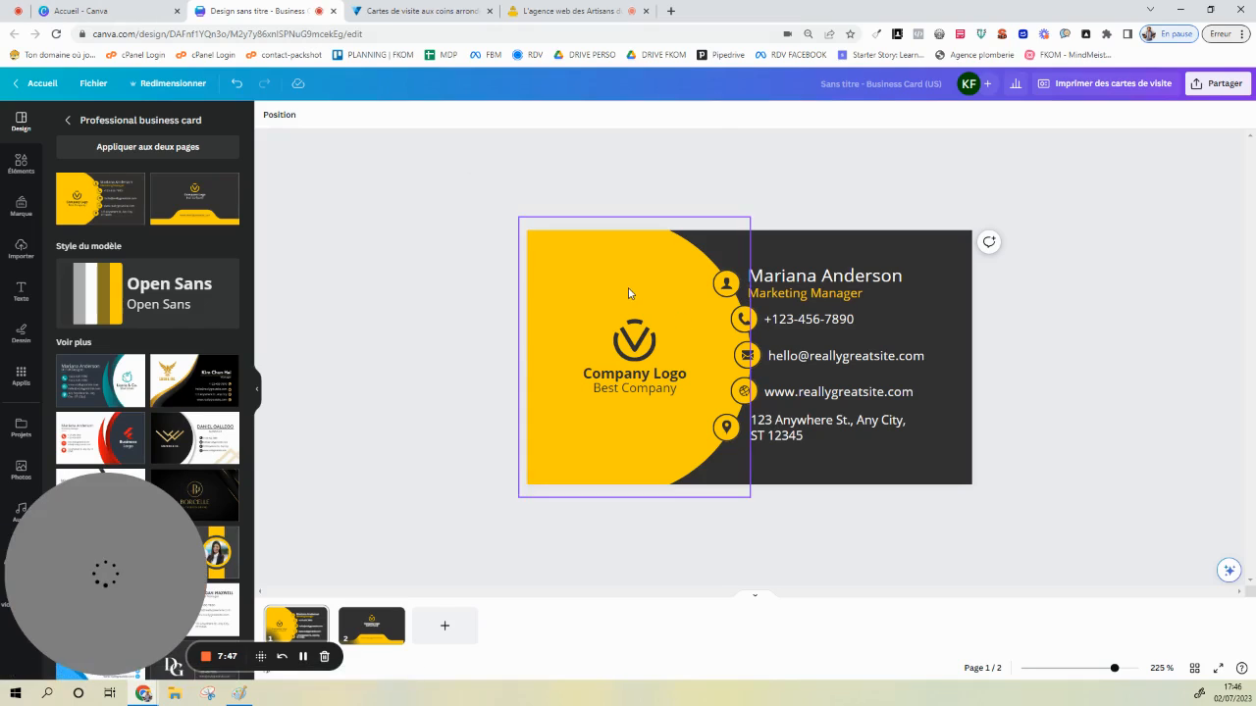
{"action": "left_click", "coordinate": [628, 288]}
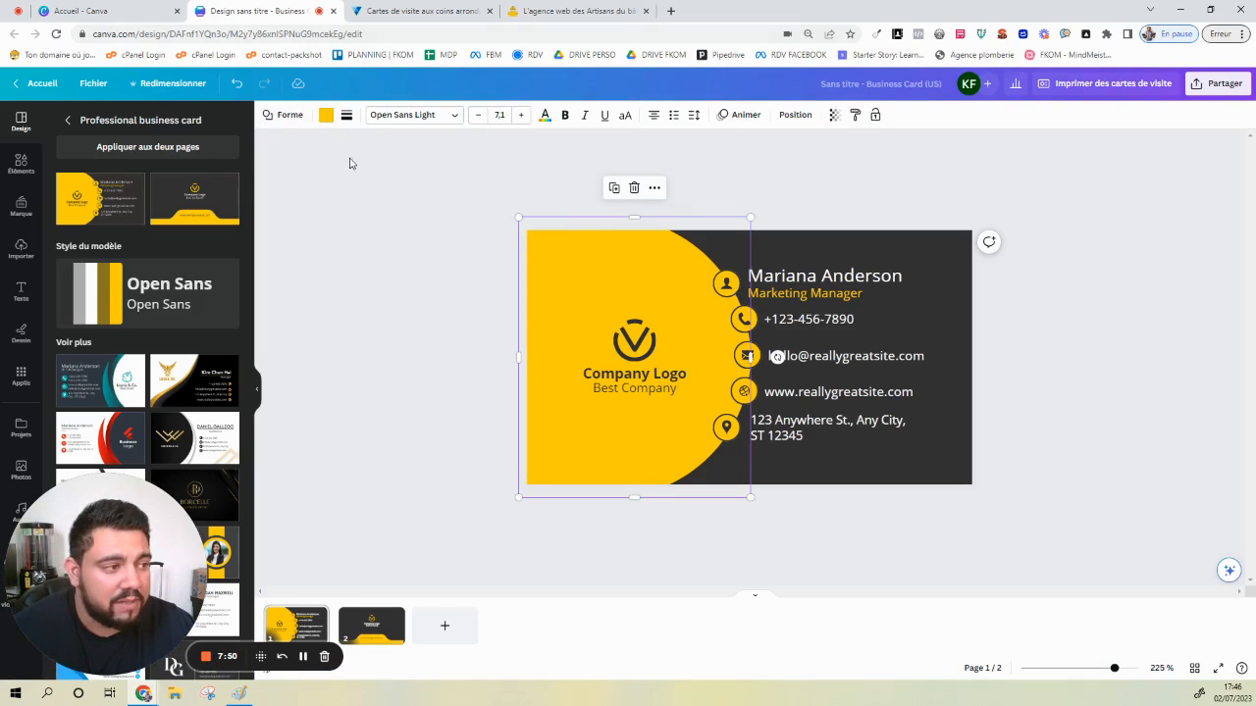
{"action": "left_click", "coordinate": [326, 115]}
{"action": "left_click", "coordinate": [67, 186]}
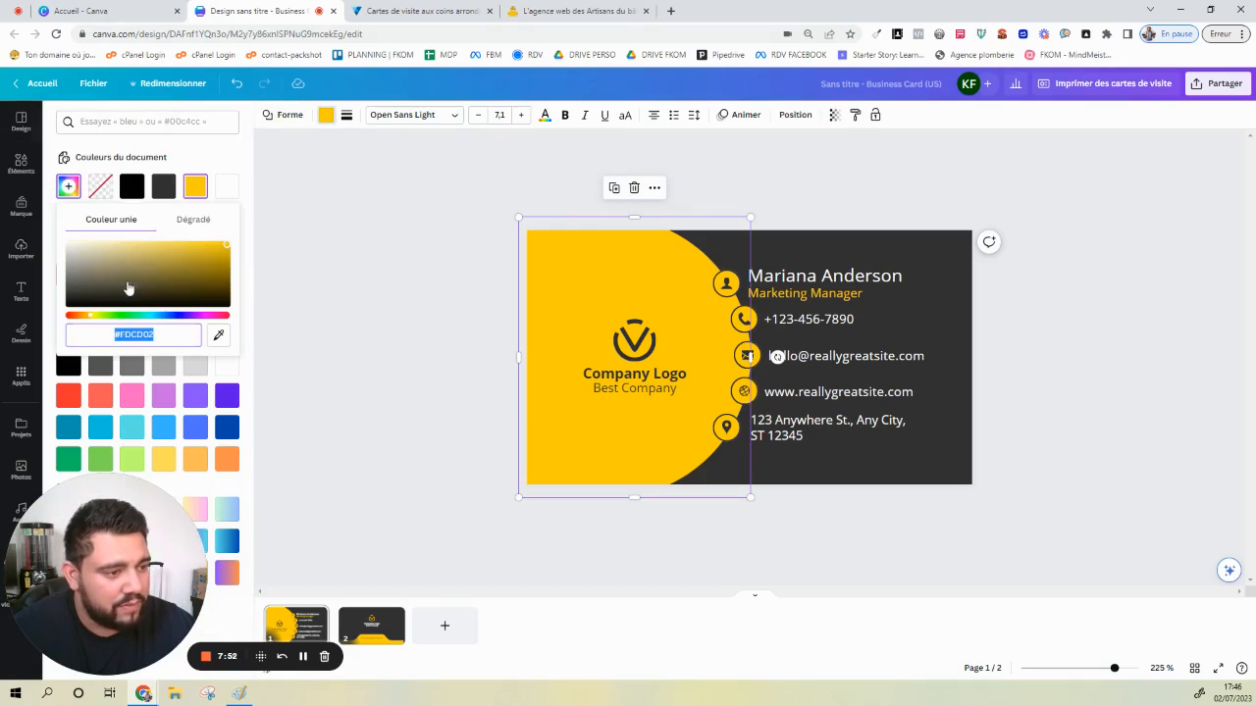
{"action": "type", "text": "#0C3FE0"}
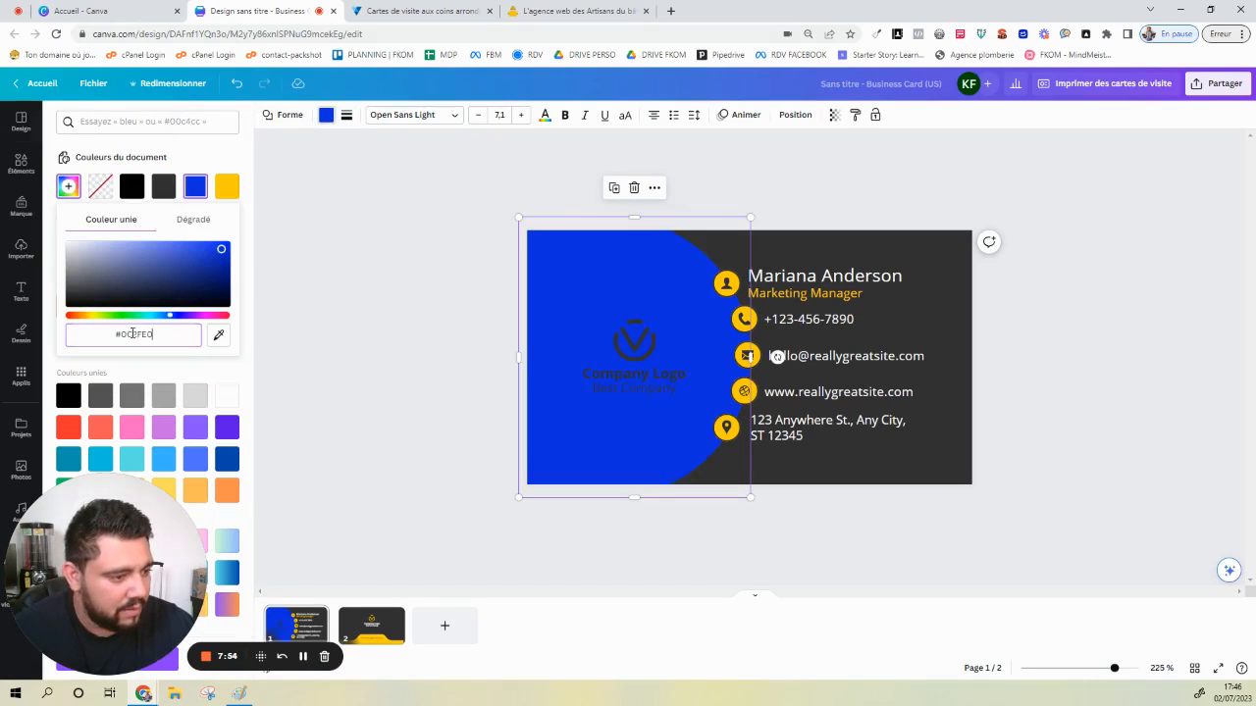
{"action": "left_click", "coordinate": [540, 395]}
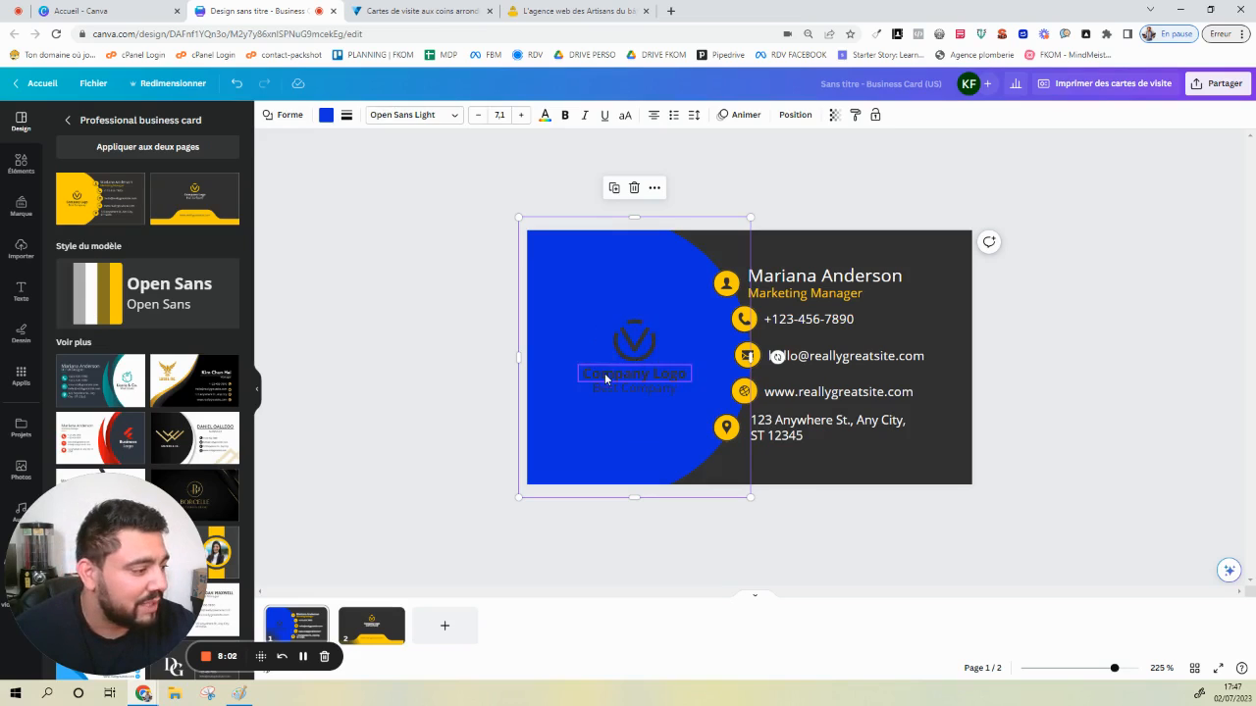
Open the "carte de visite" folder from the projects to access the uploaded logo
{"action": "left_click", "coordinate": [328, 369]}
{"action": "left_click_drag", "start_coordinate": [91, 511], "coordinate": [156, 508]}
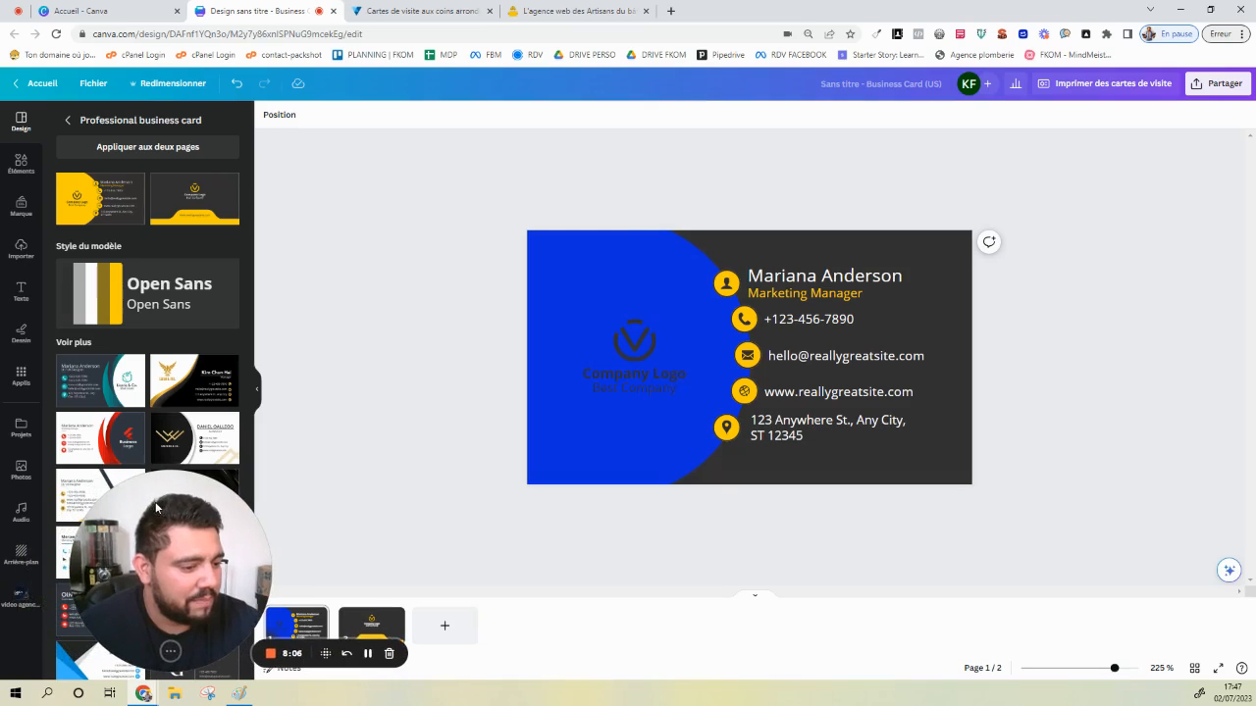
{"action": "left_click", "coordinate": [20, 599]}
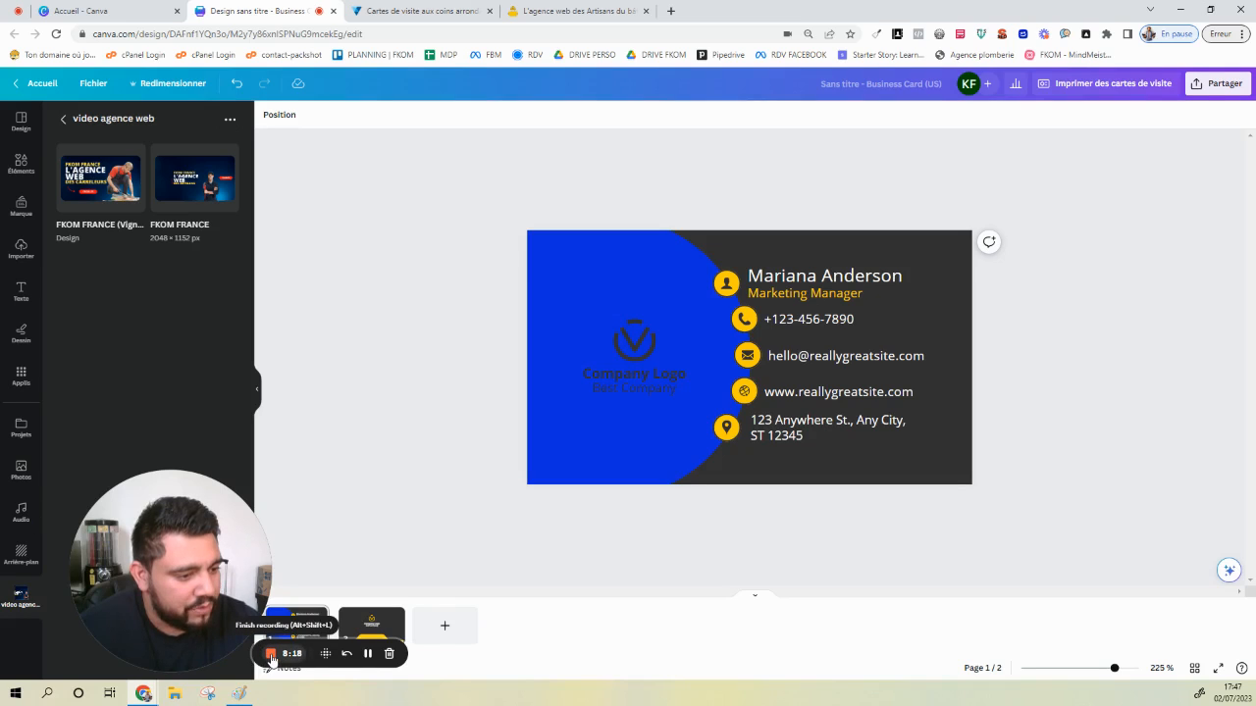
{"action": "left_click", "coordinate": [20, 428]}
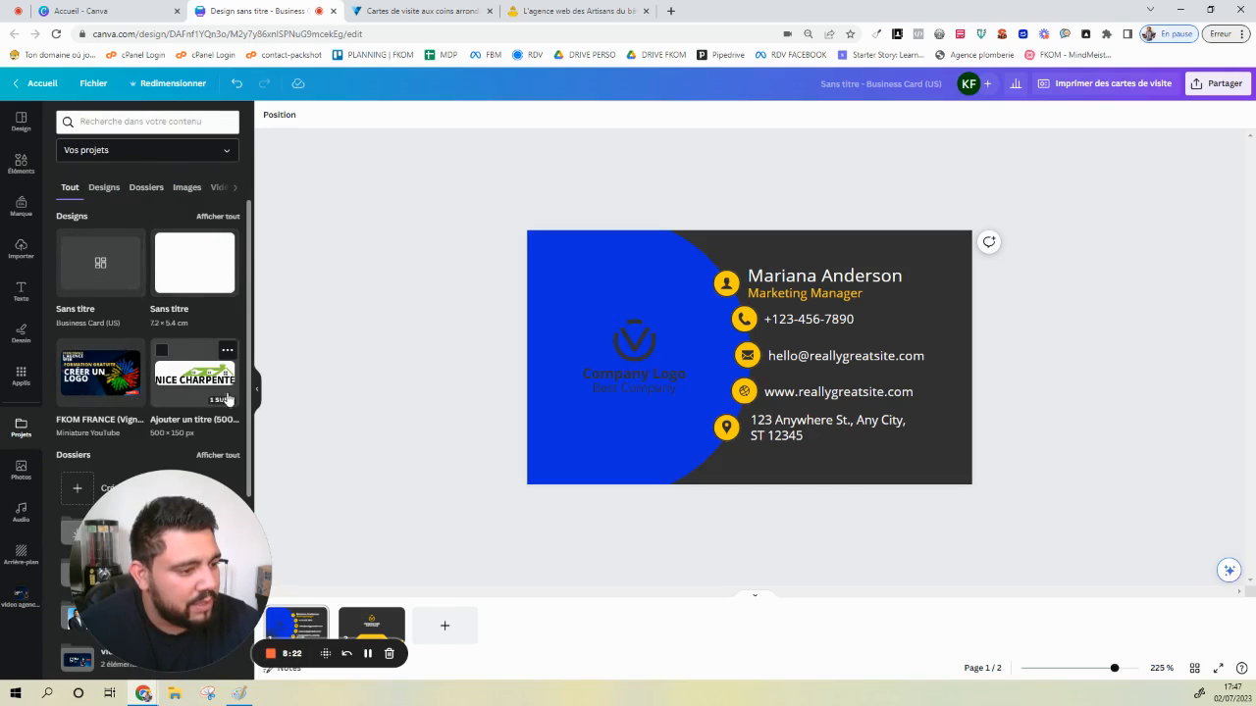
{"action": "left_click", "coordinate": [146, 188]}
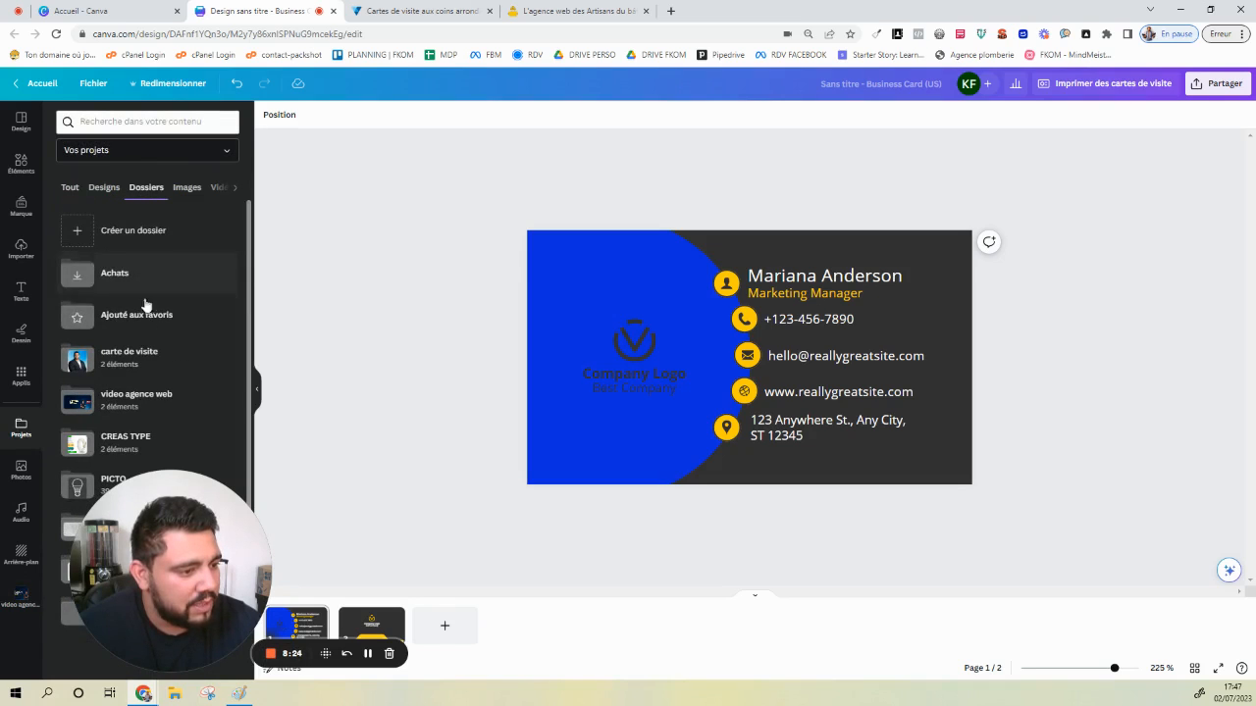
{"action": "left_click", "coordinate": [144, 361]}
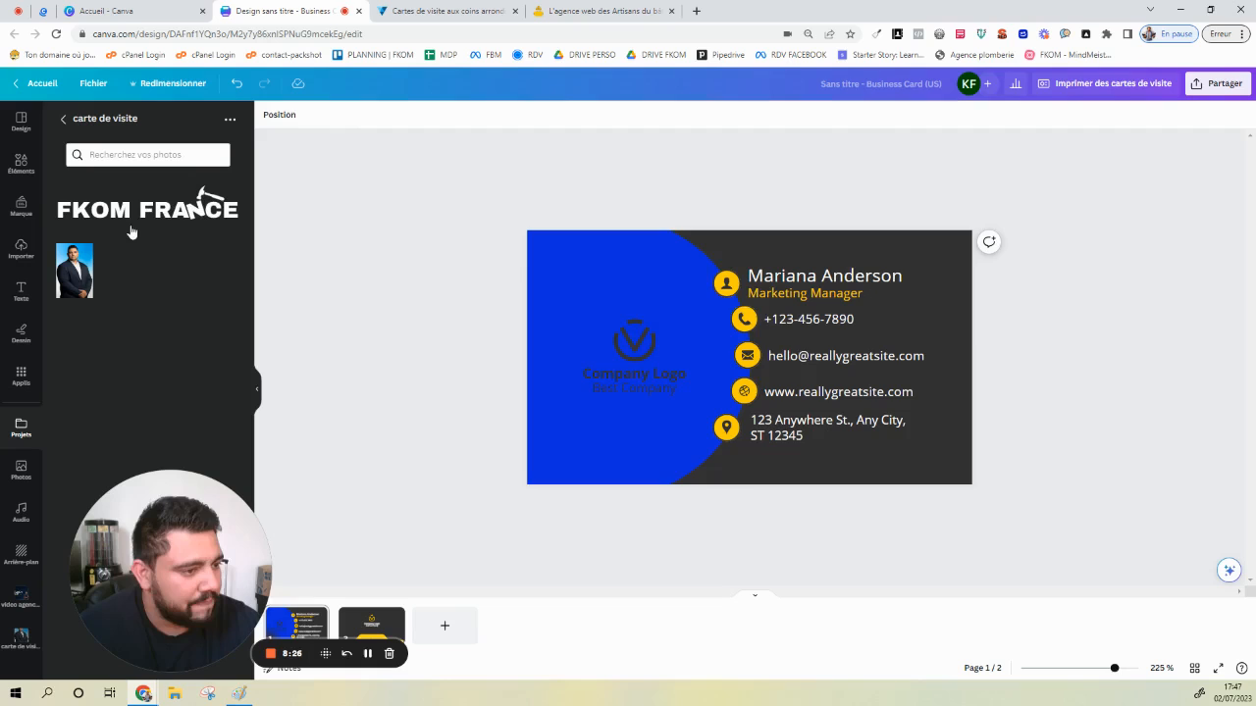
Add the white FKOM FRANCE logo to the card's front, shrink it and put it in place of the deleted template emblem
{"action": "left_click", "coordinate": [132, 231]}
{"action": "left_click_drag", "start_coordinate": [822, 351], "coordinate": [673, 307]}
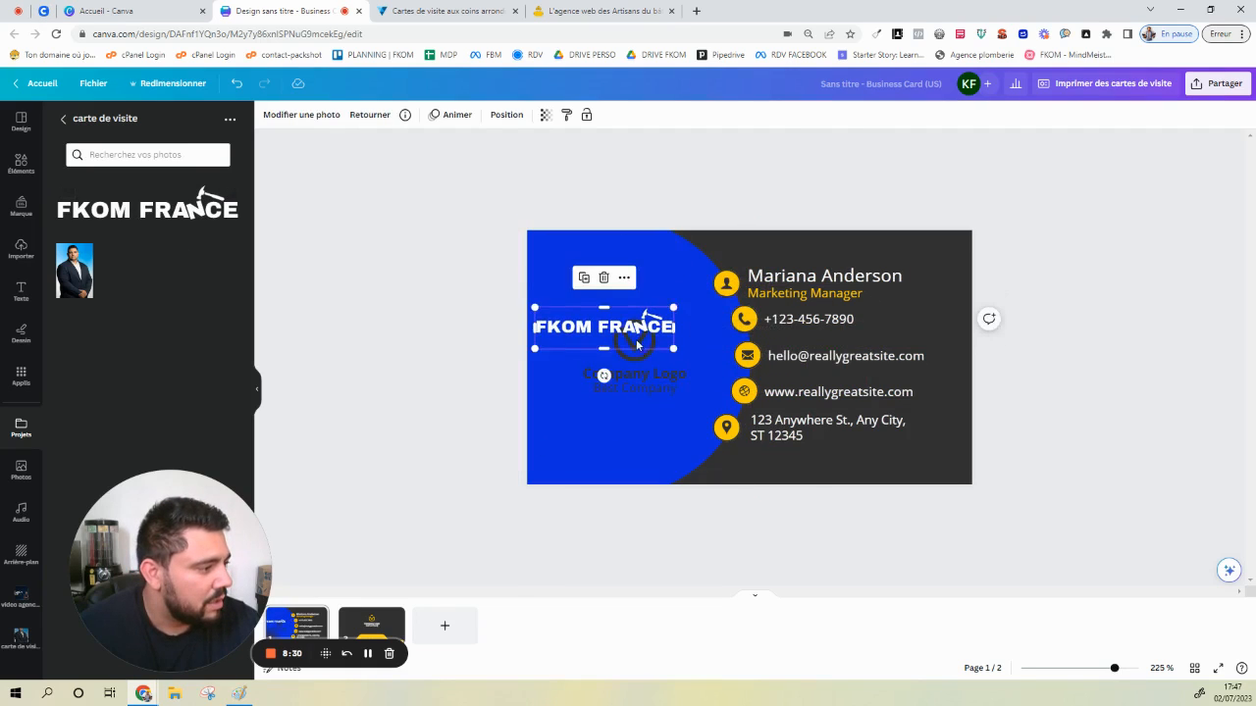
{"action": "left_click_drag", "start_coordinate": [637, 344], "coordinate": [103, 372]}
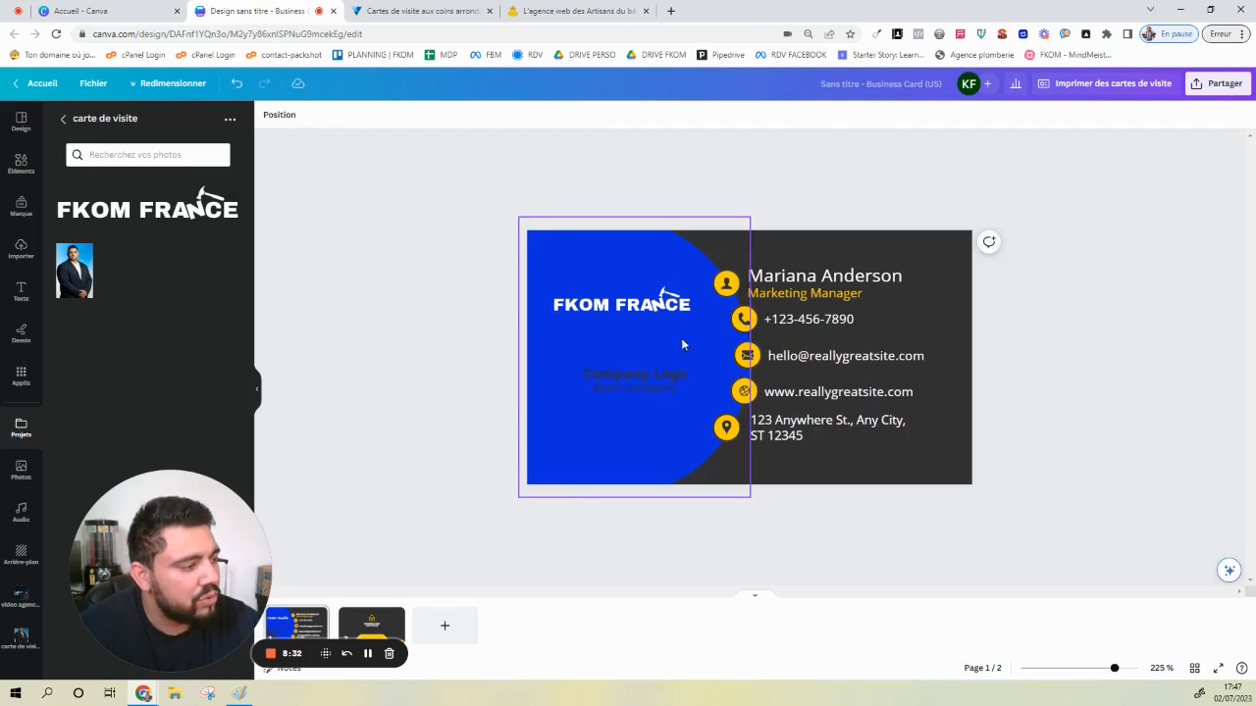
{"action": "left_click_drag", "start_coordinate": [634, 310], "coordinate": [648, 345]}
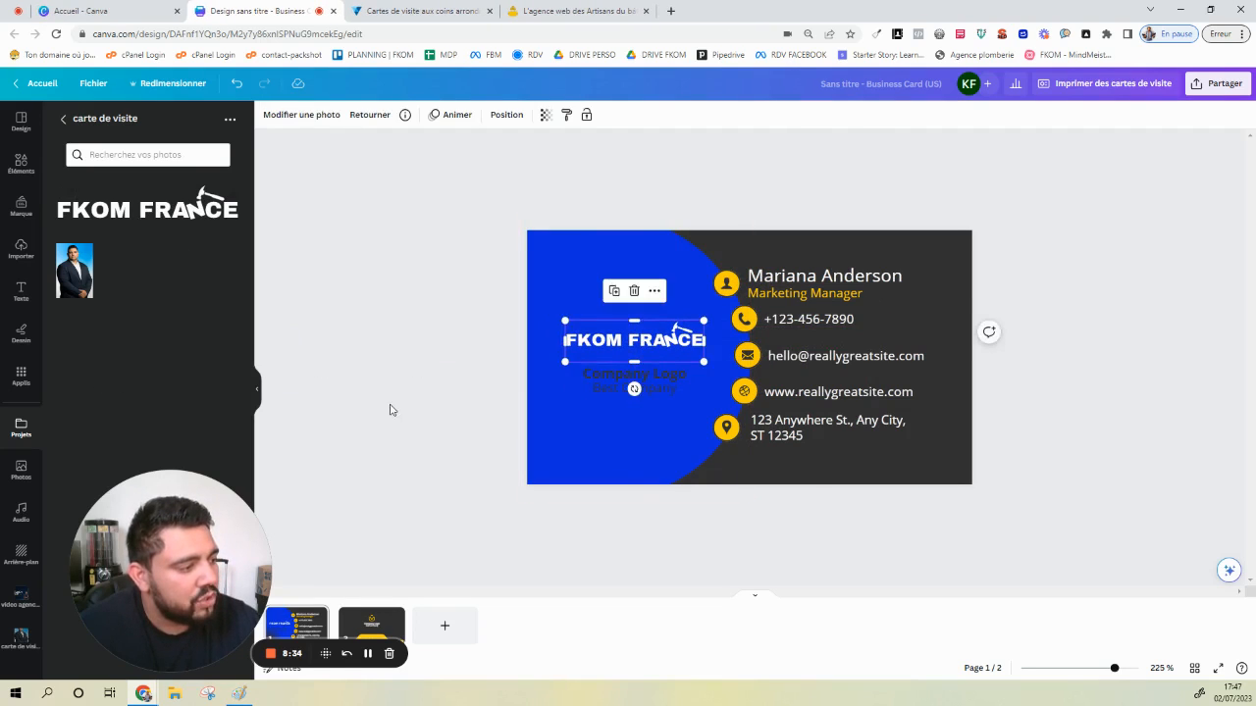
{"action": "left_click", "coordinate": [401, 453]}
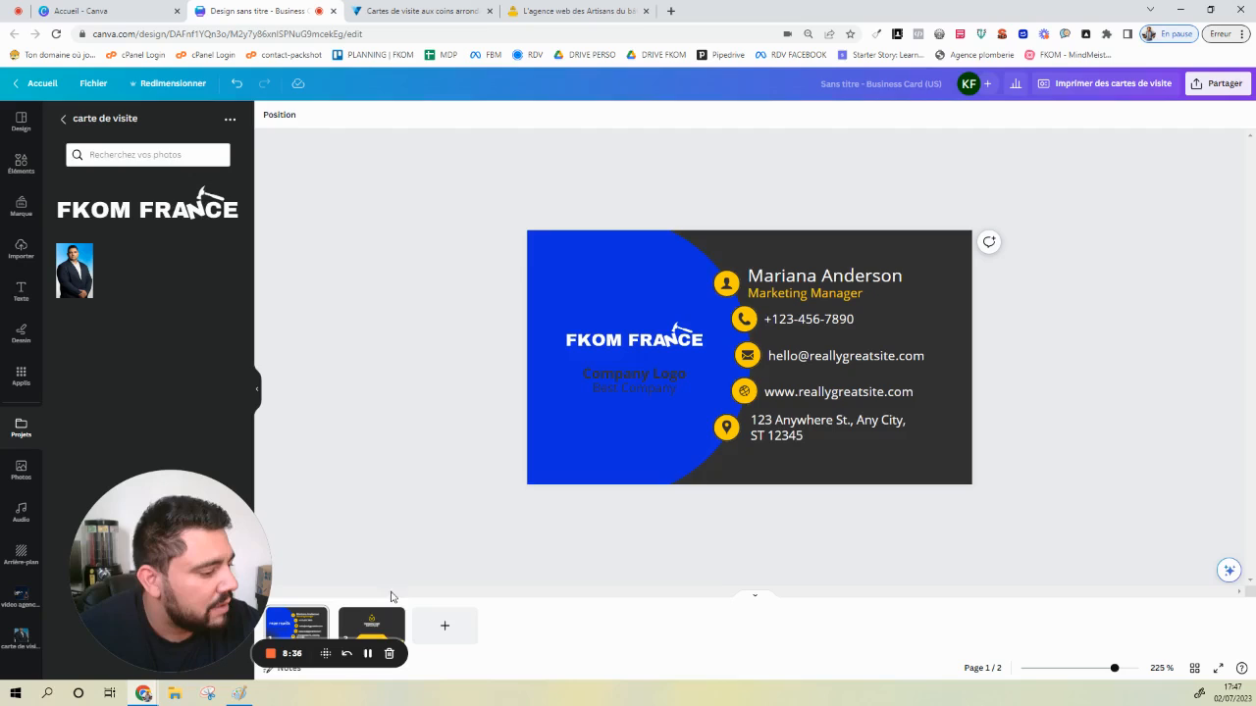
Check the logo layout on the card's back and move the FKOM FRANCE logo higher on the front
{"action": "left_click", "coordinate": [370, 623]}
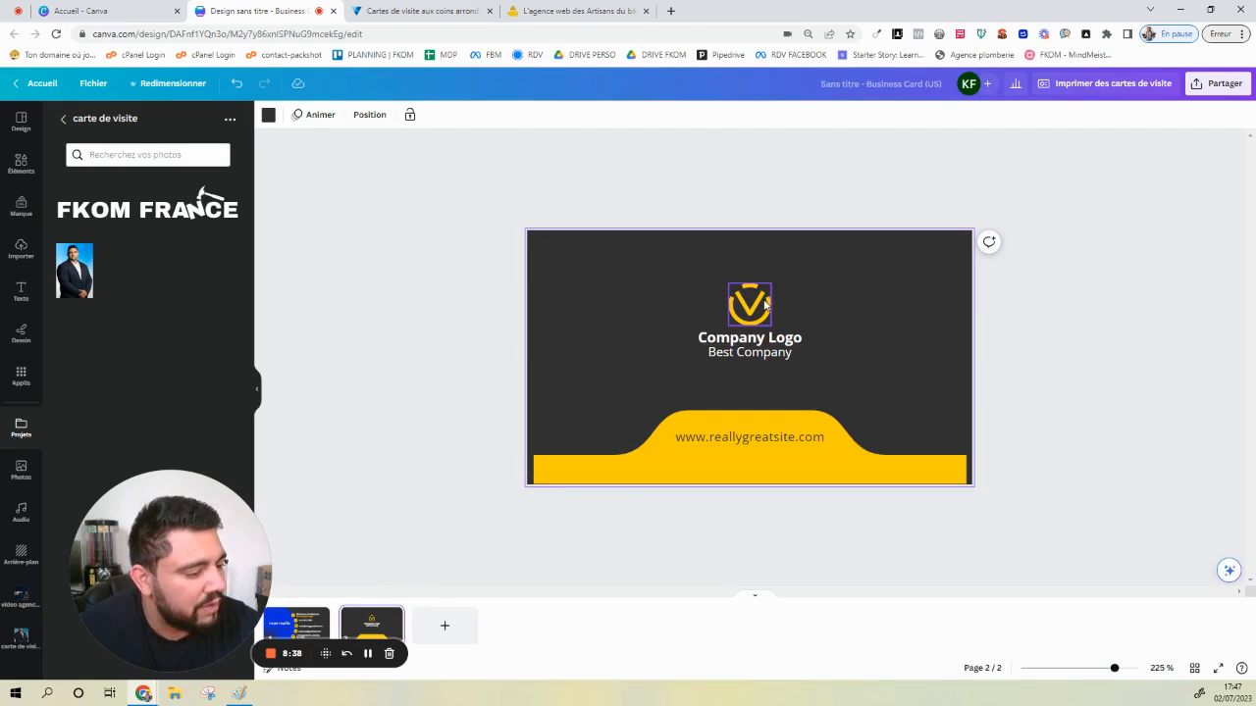
{"action": "left_click", "coordinate": [296, 623]}
{"action": "left_click_drag", "start_coordinate": [657, 343], "coordinate": [657, 316]}
{"action": "left_click", "coordinate": [575, 374]}
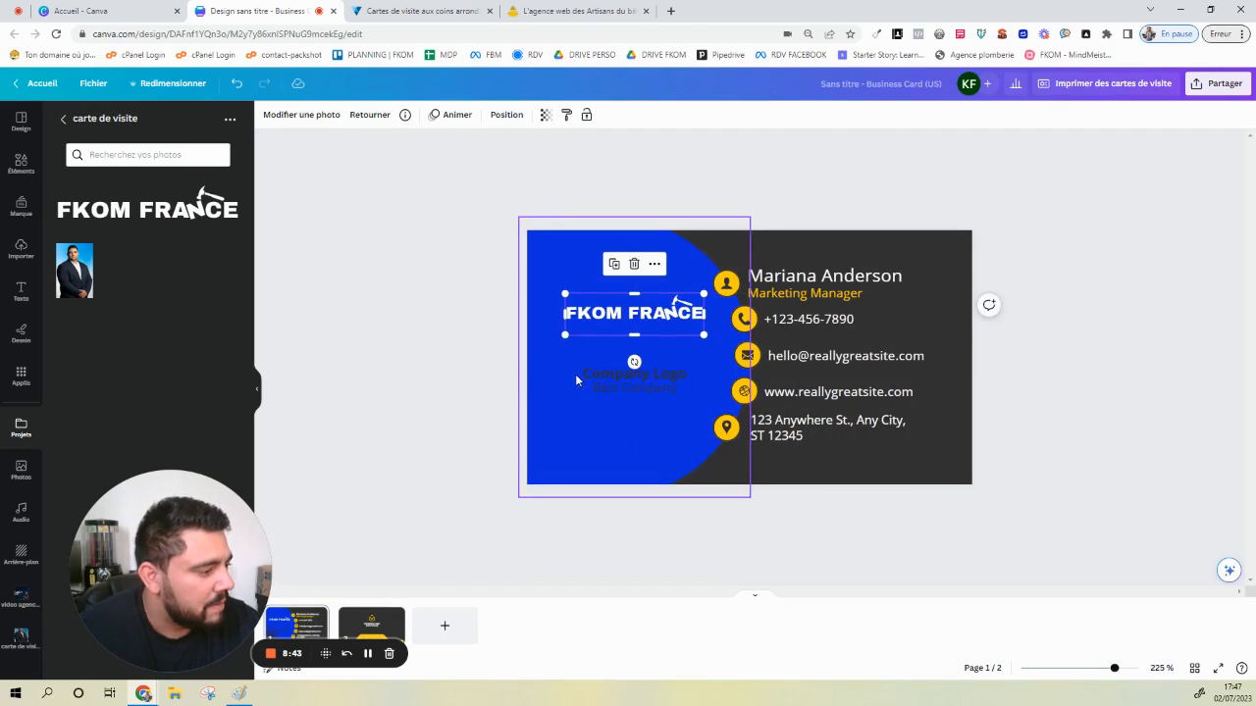
{"action": "left_click", "coordinate": [417, 400]}
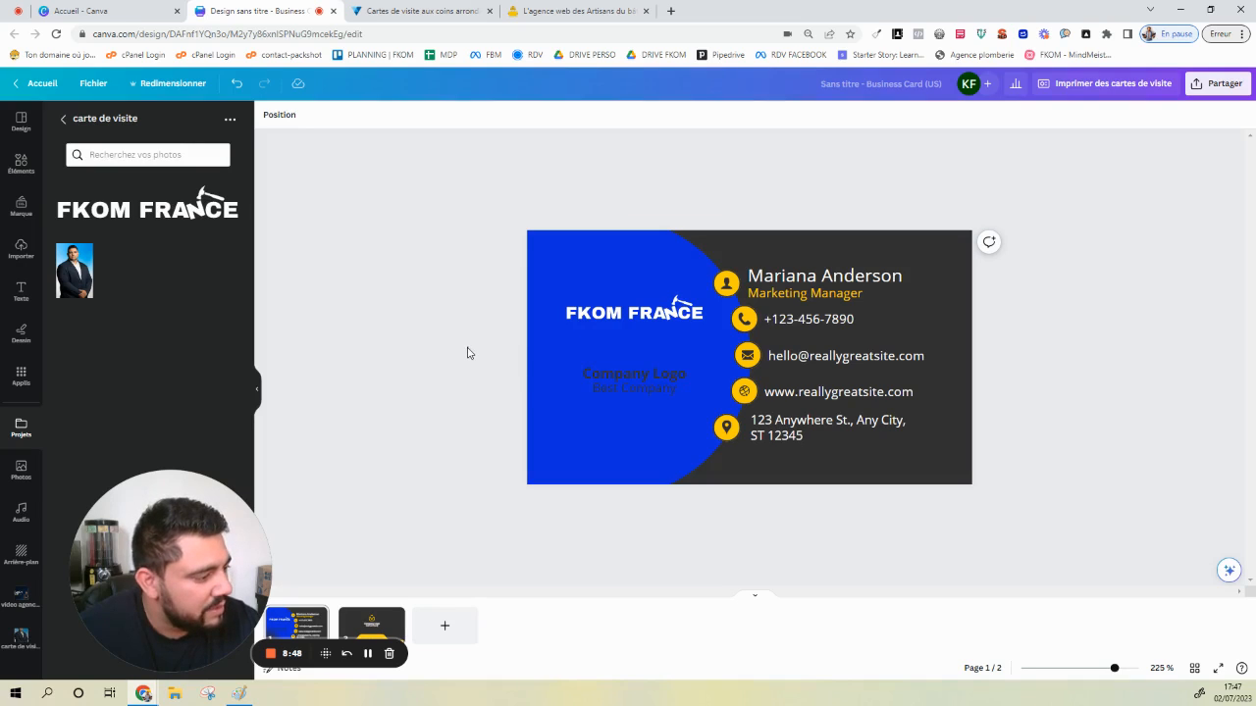
Try to area-select the two company text lines, shifting them and the blue shape slightly upward
{"action": "left_click_drag", "start_coordinate": [468, 348], "coordinate": [622, 370]}
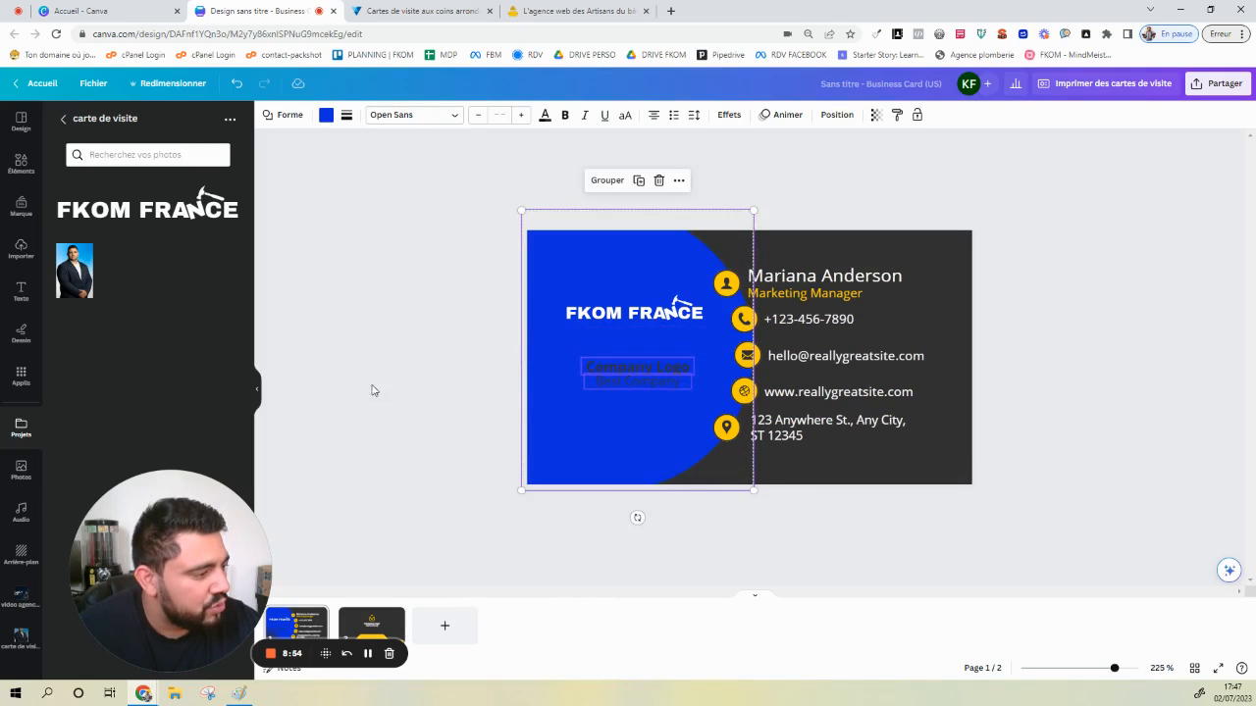
{"action": "left_click", "coordinate": [410, 369]}
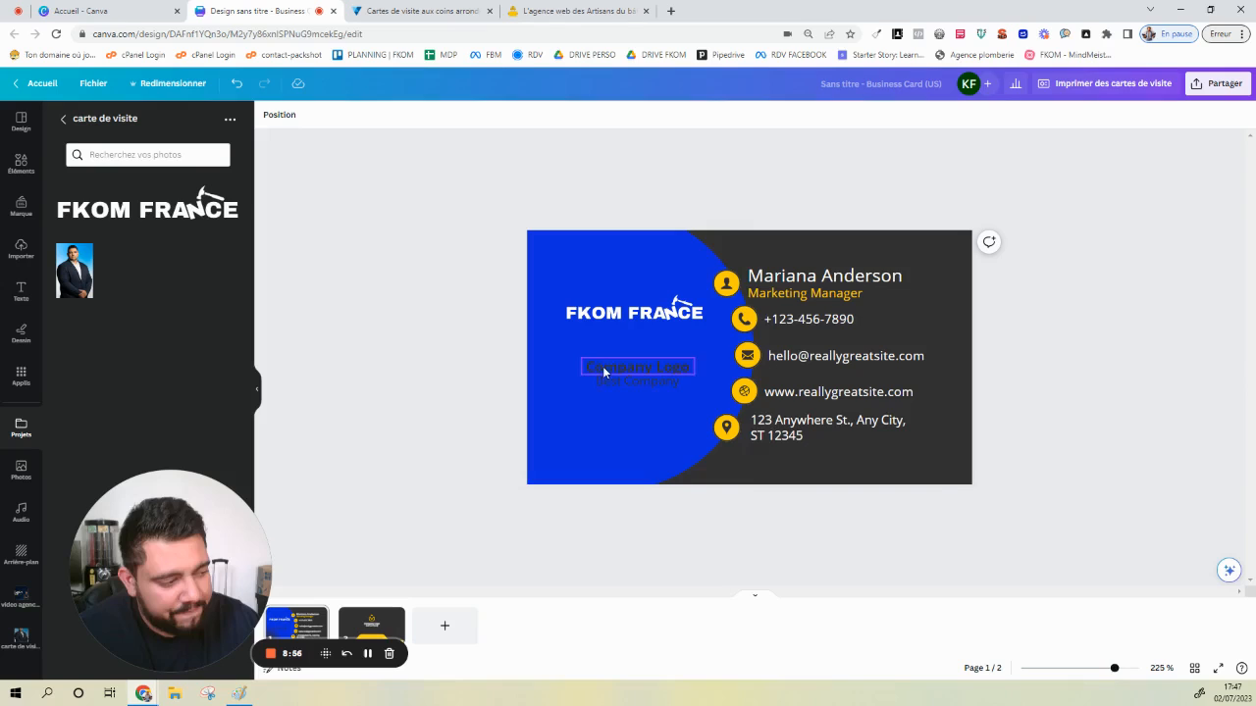
{"action": "left_click_drag", "start_coordinate": [454, 364], "coordinate": [614, 423]}
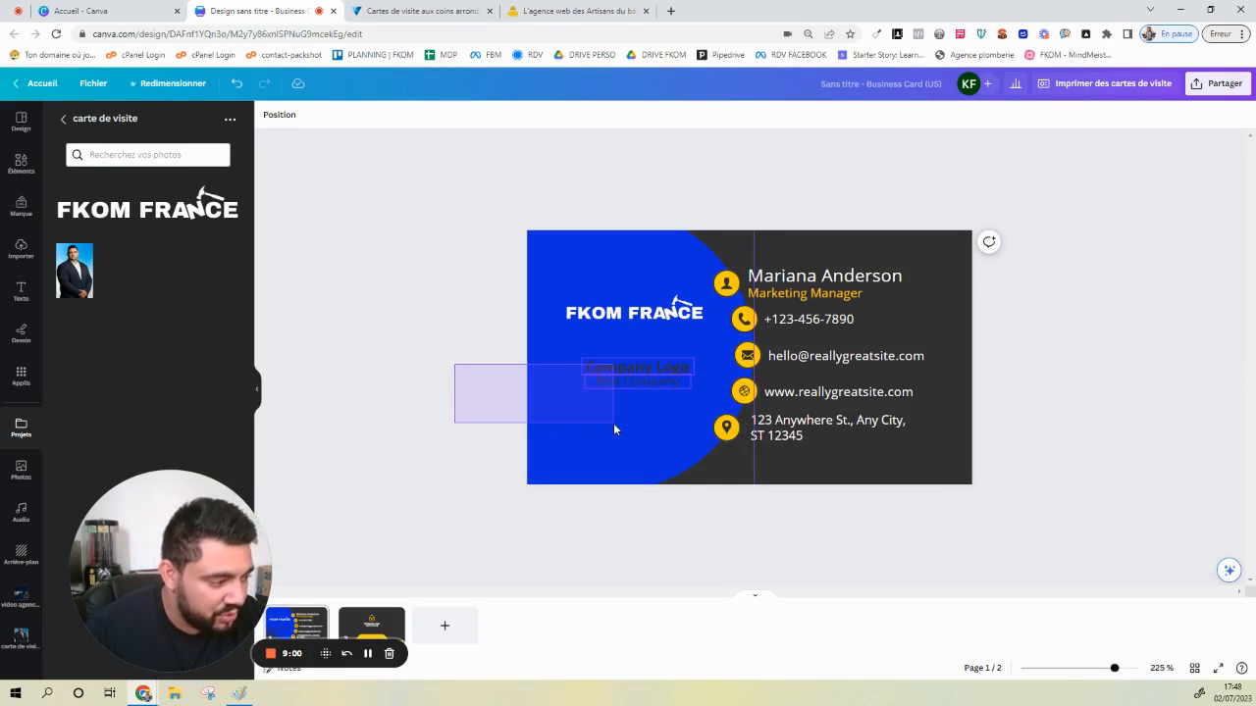
{"action": "left_click_drag", "start_coordinate": [613, 422], "coordinate": [613, 423]}
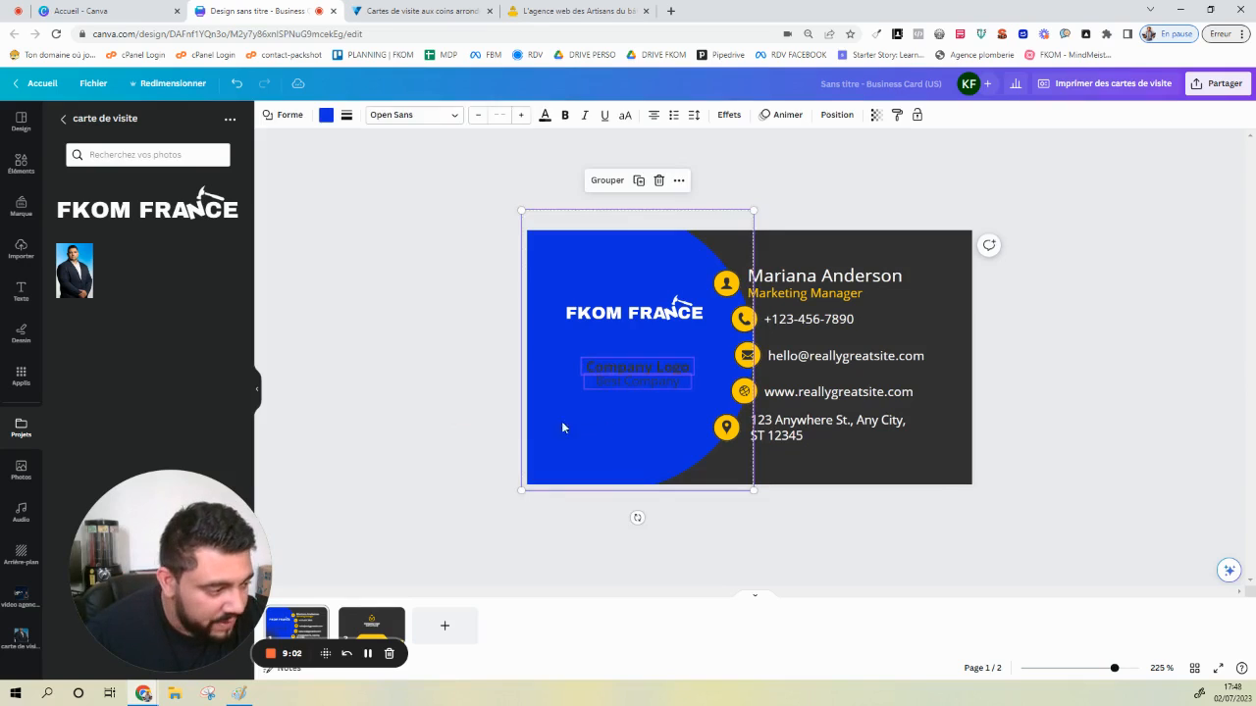
{"action": "left_click", "coordinate": [440, 407]}
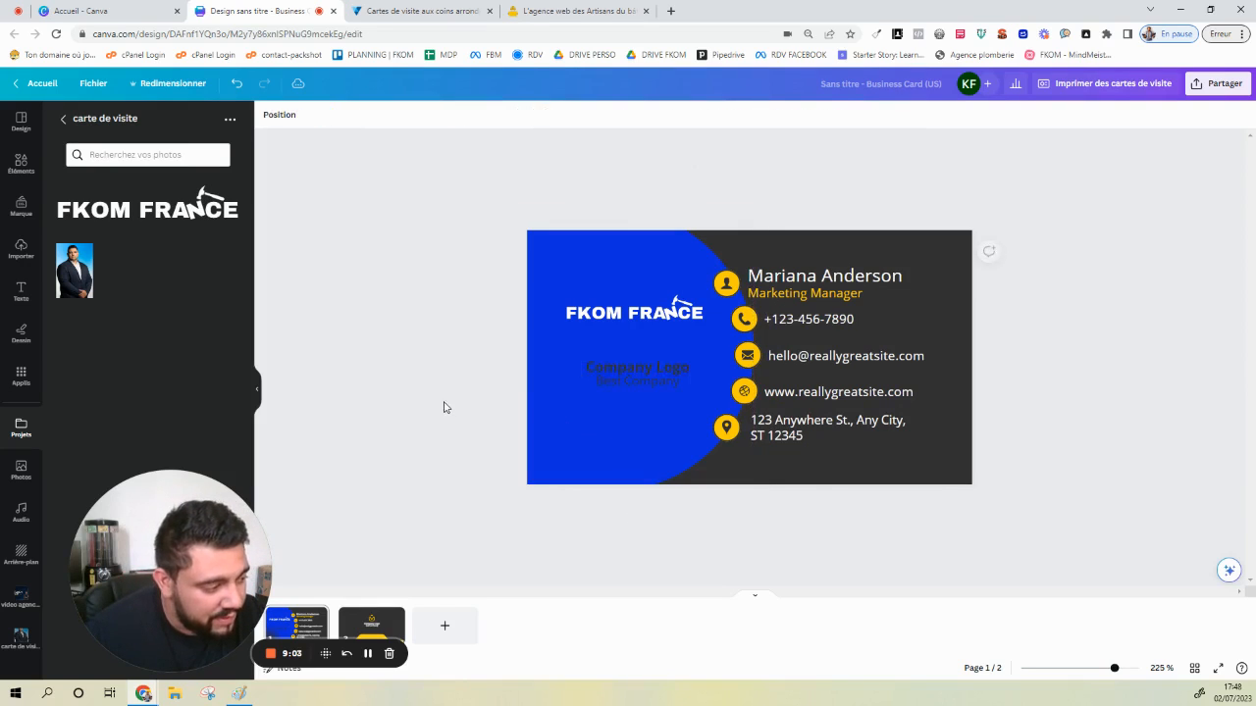
Select only the "Company Logo" and "Best Company" text lines together and move them directly beneath the FKOM FRANCE logo
{"action": "left_click", "coordinate": [618, 368]}
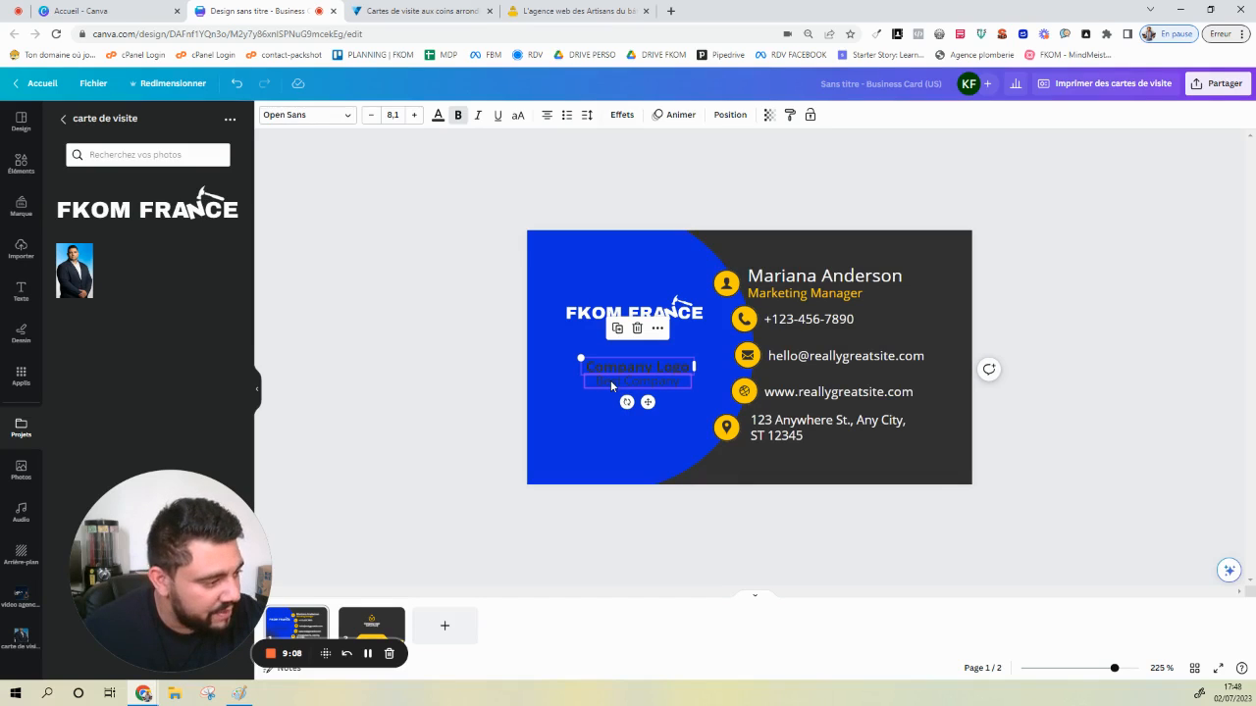
{"action": "left_click", "coordinate": [611, 385]}
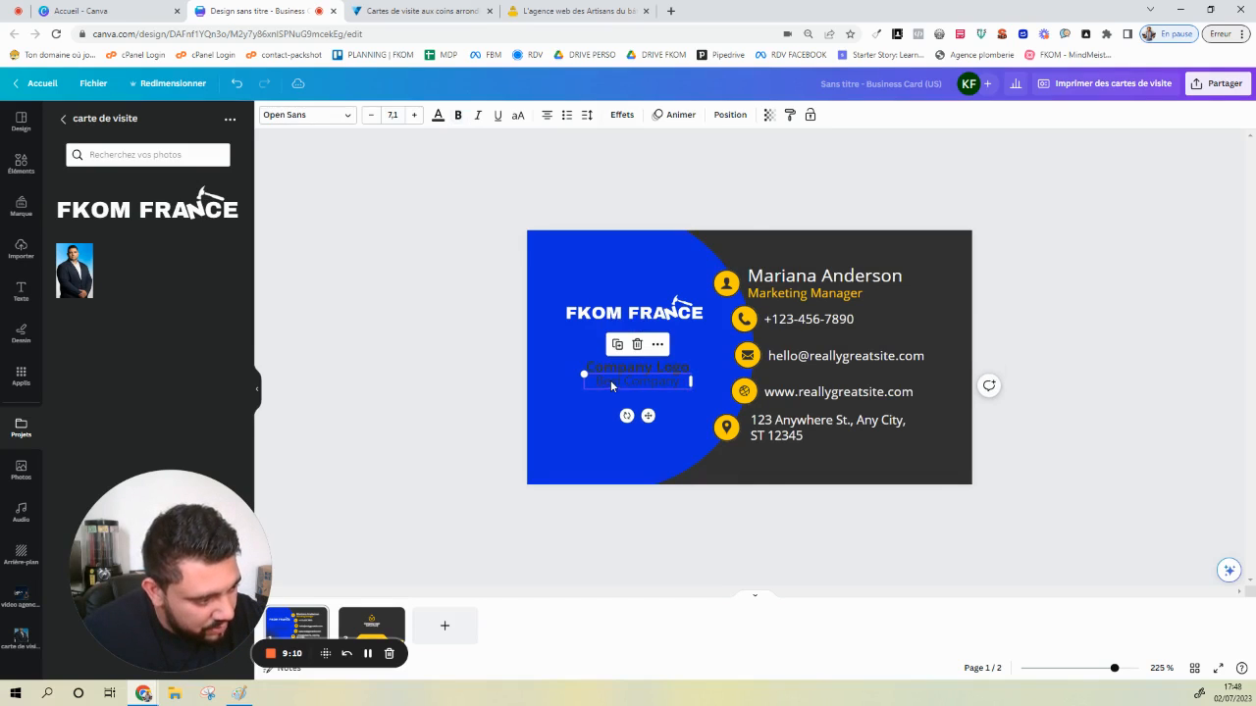
{"action": "left_click", "coordinate": [609, 370]}
{"action": "left_click", "coordinate": [612, 384], "text": "shift"}
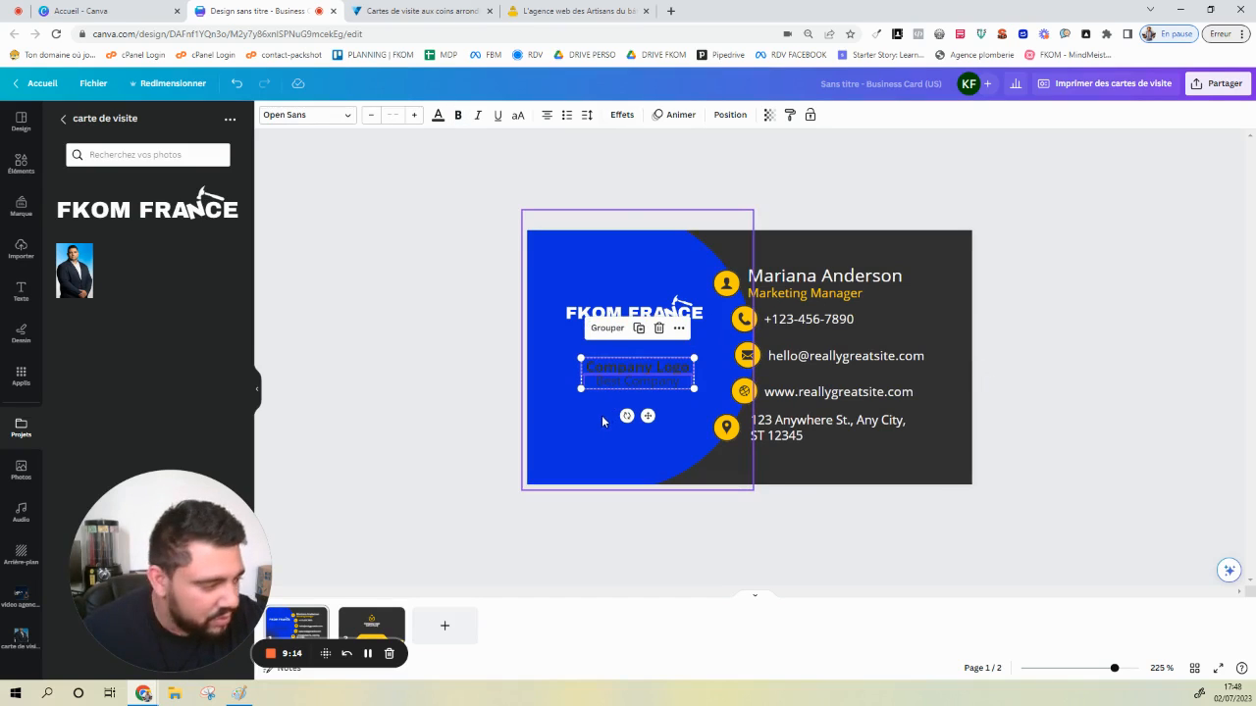
{"action": "left_click_drag", "start_coordinate": [614, 369], "coordinate": [616, 333]}
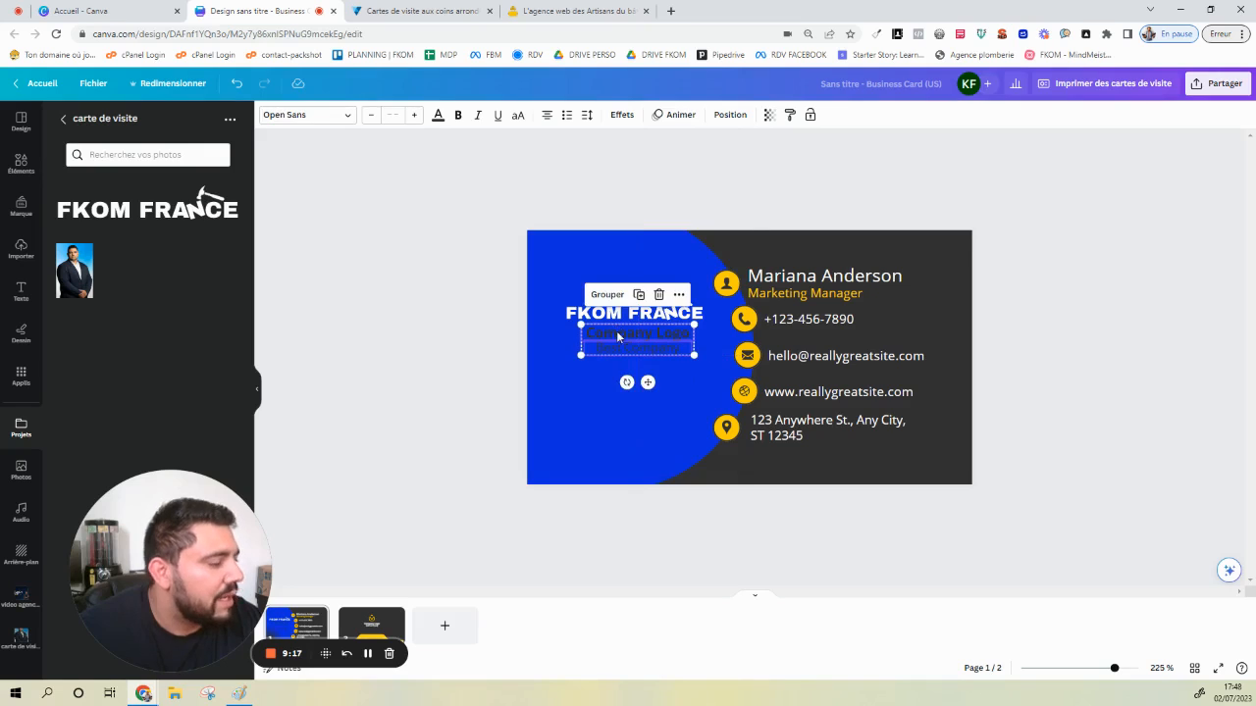
Search the elements for "cadre", show all frames and add the plain circular frame to the card's front
{"action": "left_click", "coordinate": [422, 365]}
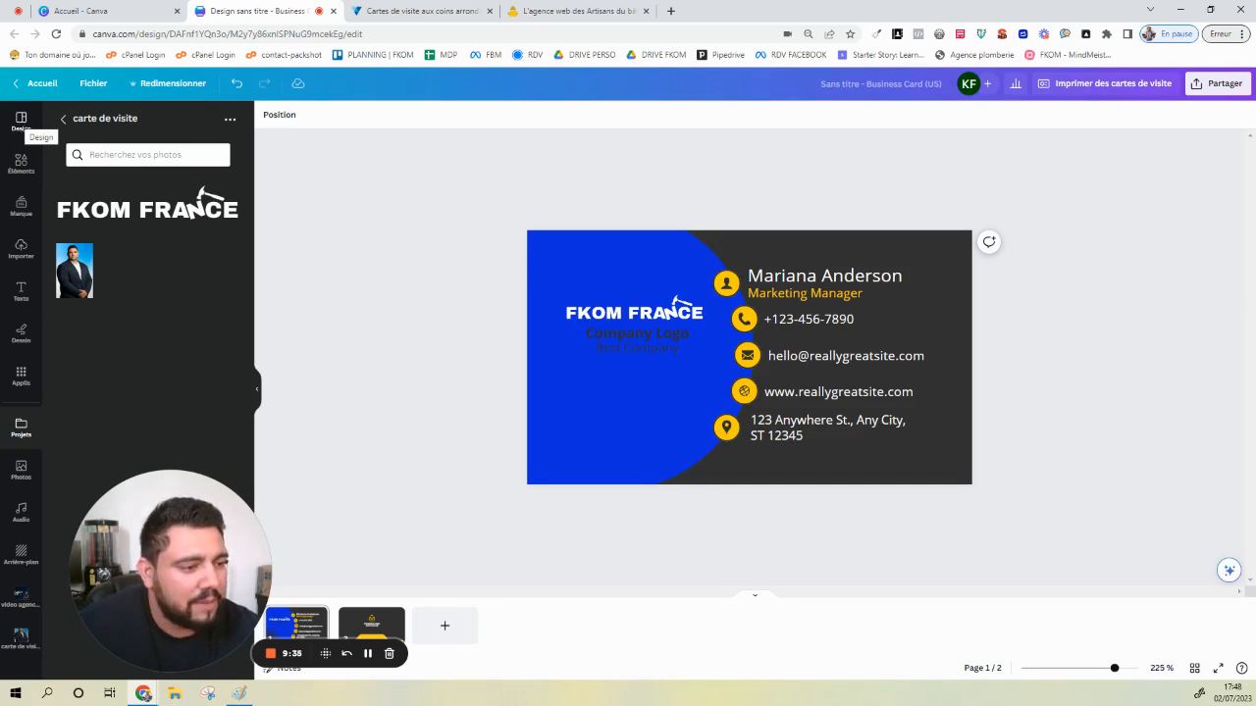
{"action": "left_click", "coordinate": [21, 164]}
{"action": "left_click", "coordinate": [141, 122]}
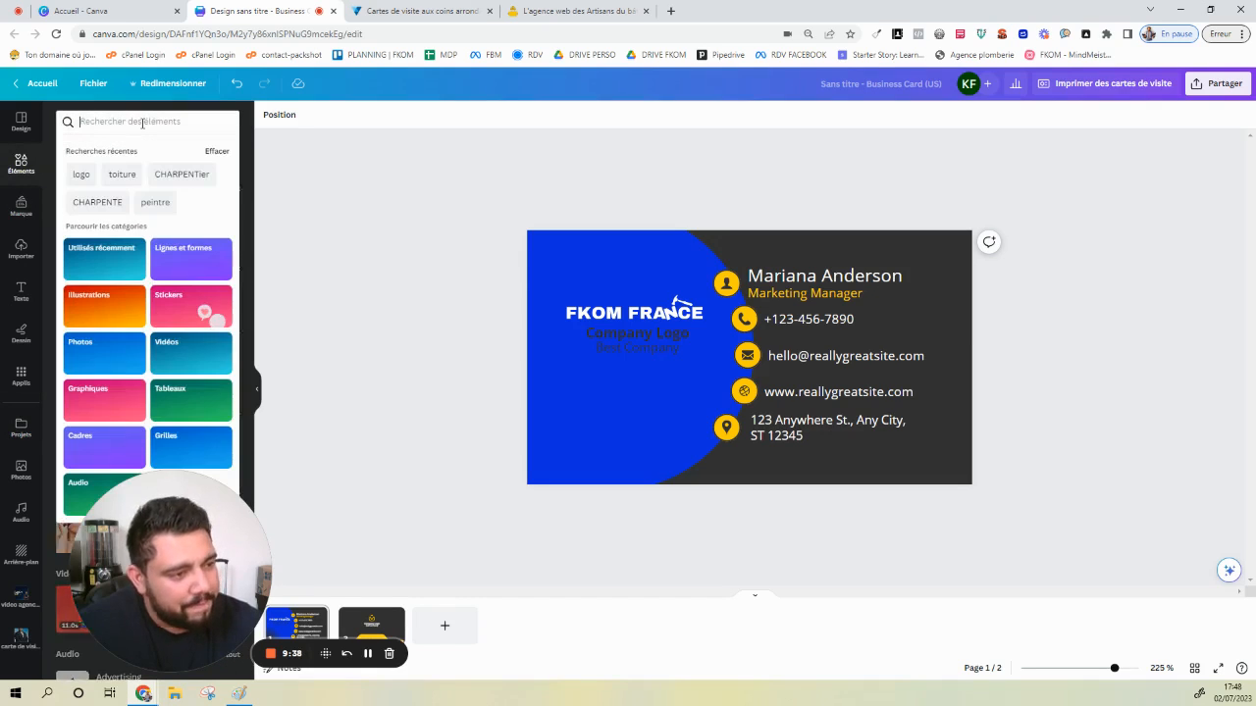
{"action": "type", "text": "cadre"}
{"action": "key", "text": "Return"}
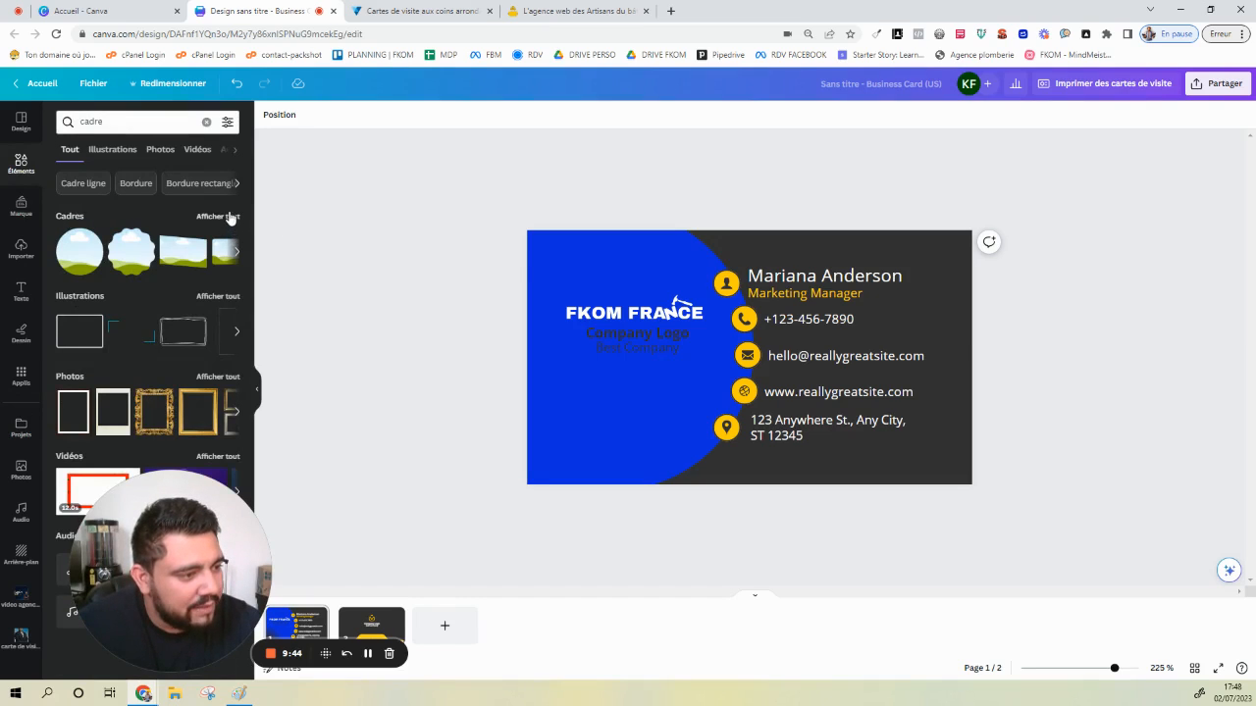
{"action": "left_click", "coordinate": [218, 217]}
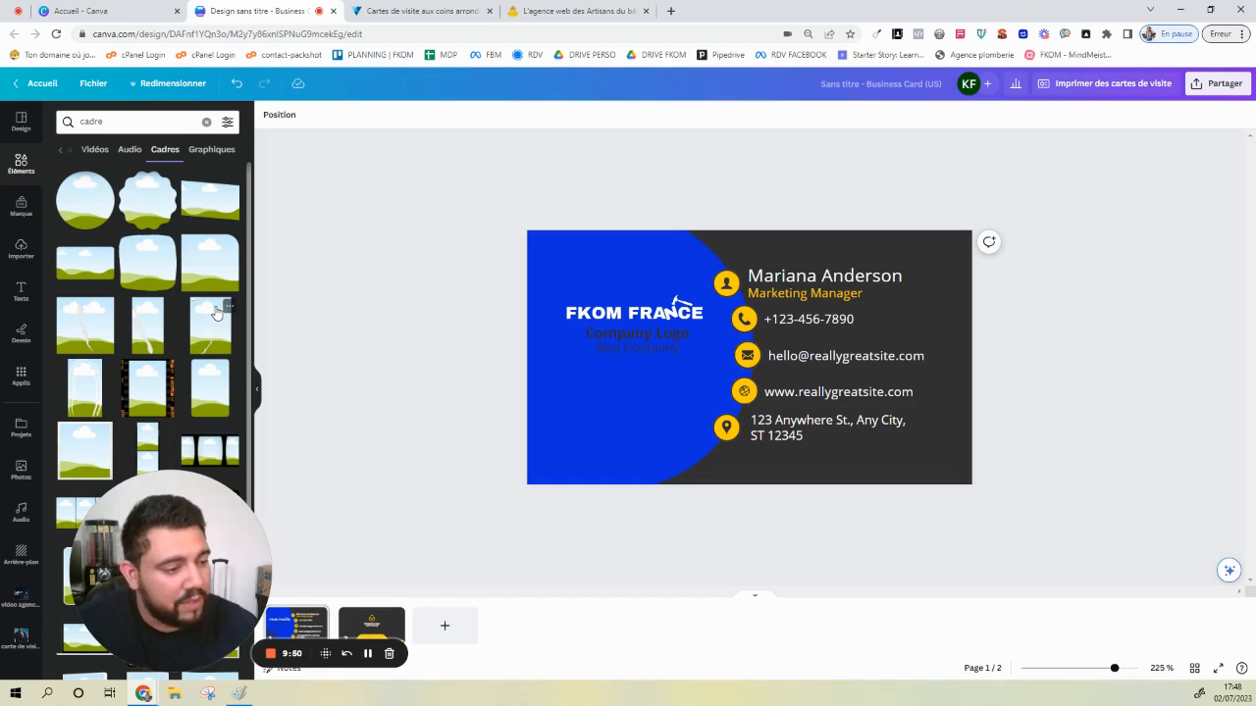
{"action": "left_click", "coordinate": [98, 185]}
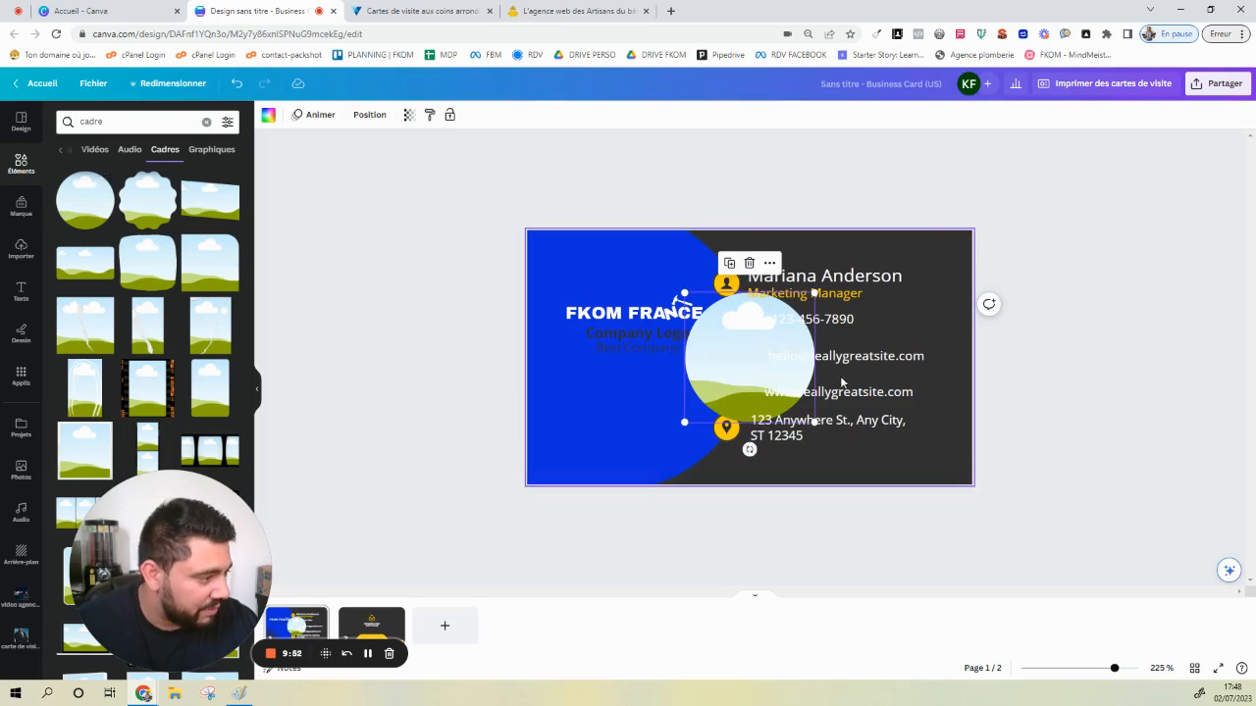
Move the circular frame onto the blue area below the company text lines and shrink it slightly
{"action": "left_click_drag", "start_coordinate": [726, 366], "coordinate": [615, 433]}
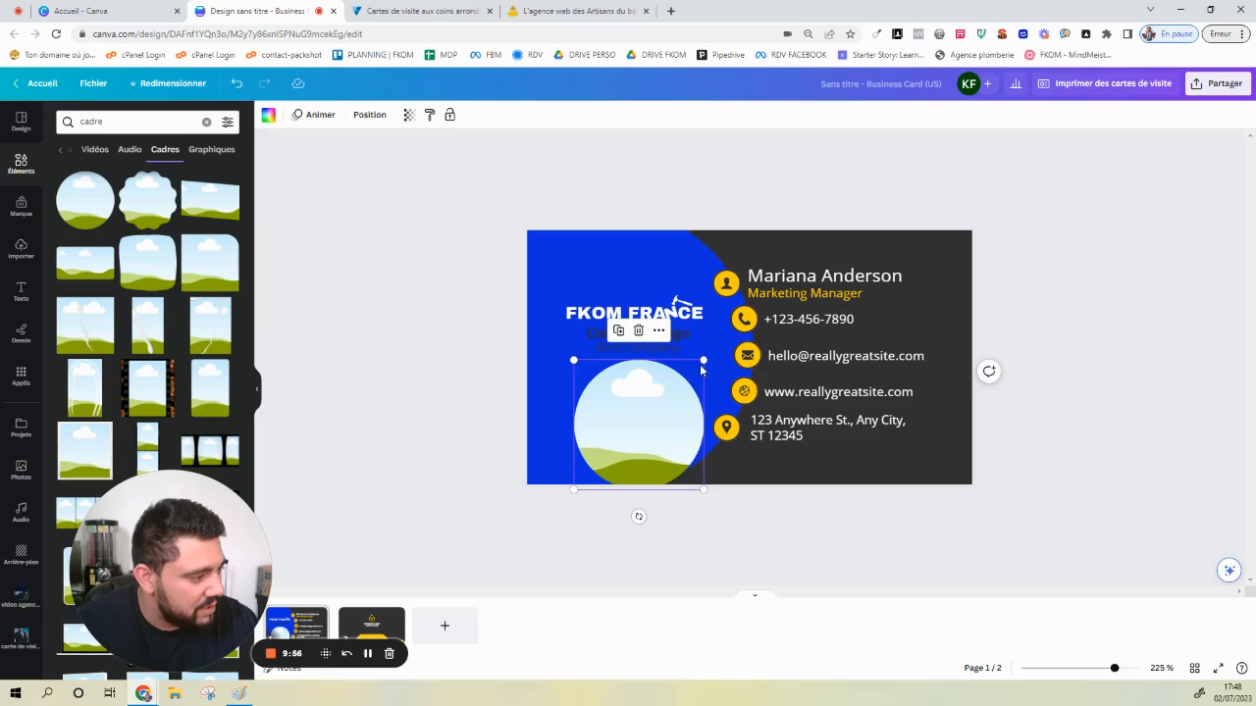
{"action": "left_click_drag", "start_coordinate": [706, 359], "coordinate": [701, 363]}
{"action": "left_click", "coordinate": [406, 317]}
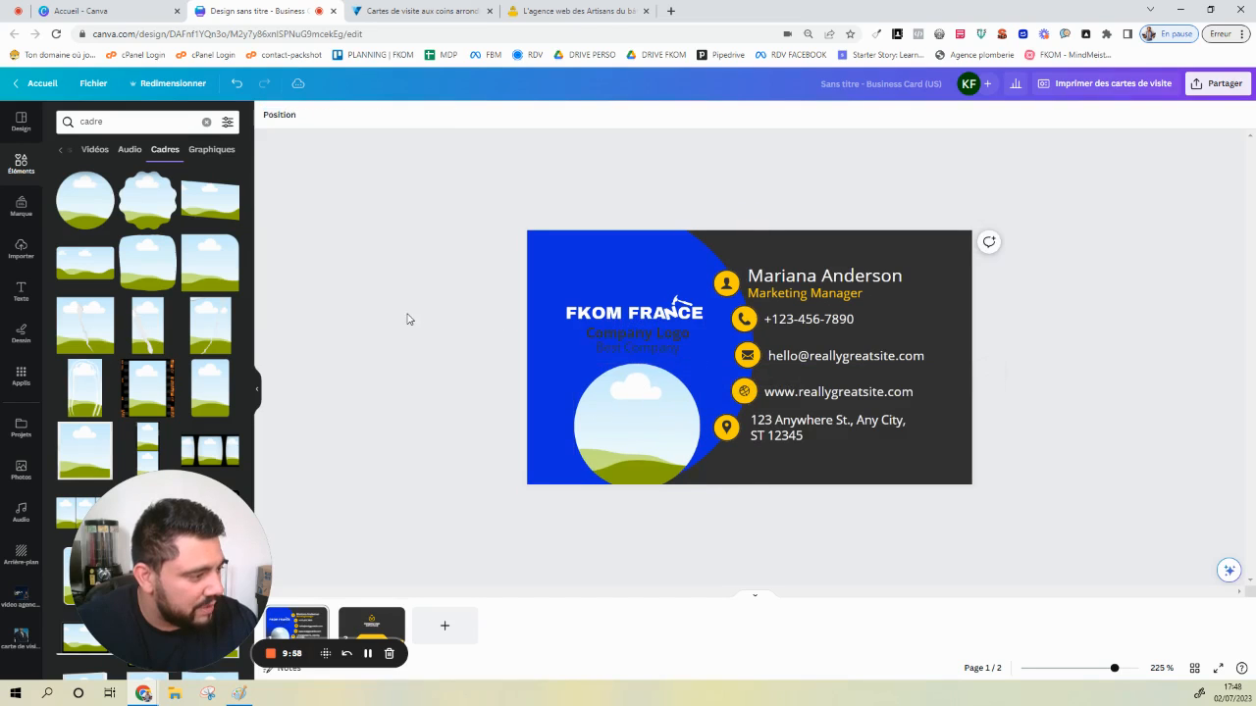
Move the FKOM FRANCE logo, the "Company Logo" and "Best Company" lines and the circular frame higher on the blue area
{"action": "left_click_drag", "start_coordinate": [596, 308], "coordinate": [592, 257]}
{"action": "left_click", "coordinate": [617, 324]}
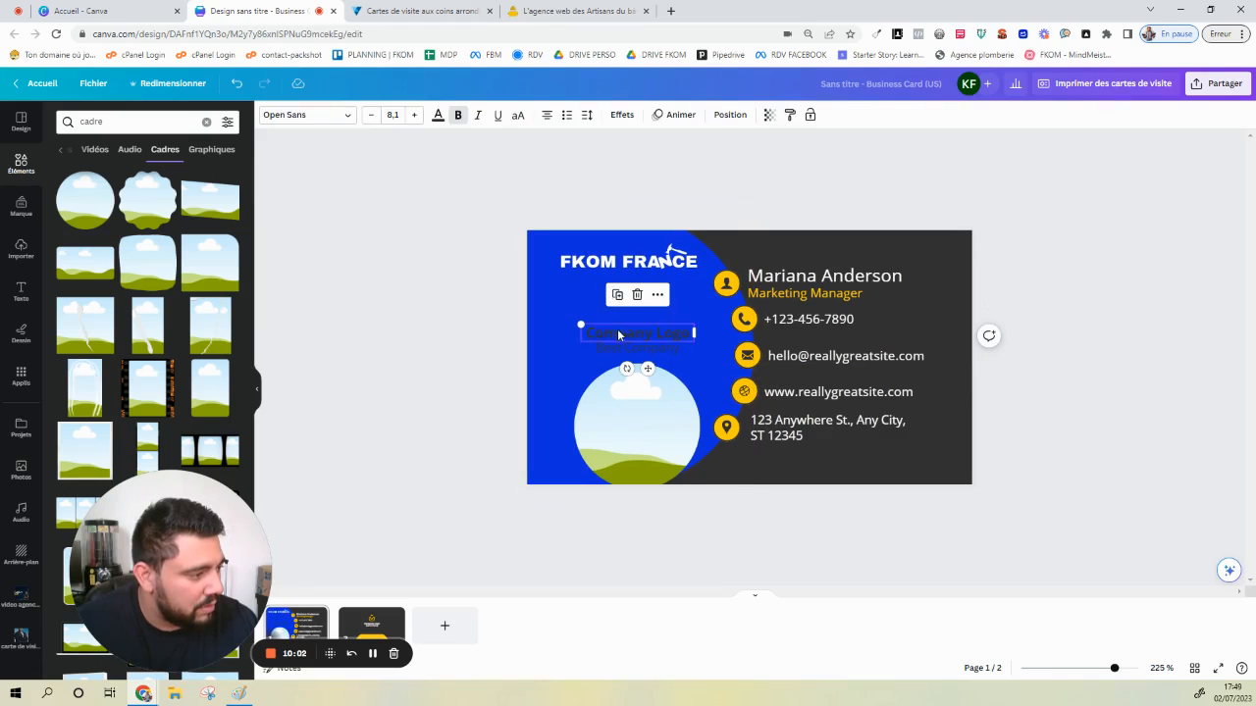
{"action": "left_click_drag", "start_coordinate": [622, 335], "coordinate": [615, 279]}
{"action": "left_click", "coordinate": [614, 347]}
{"action": "left_click", "coordinate": [614, 350]}
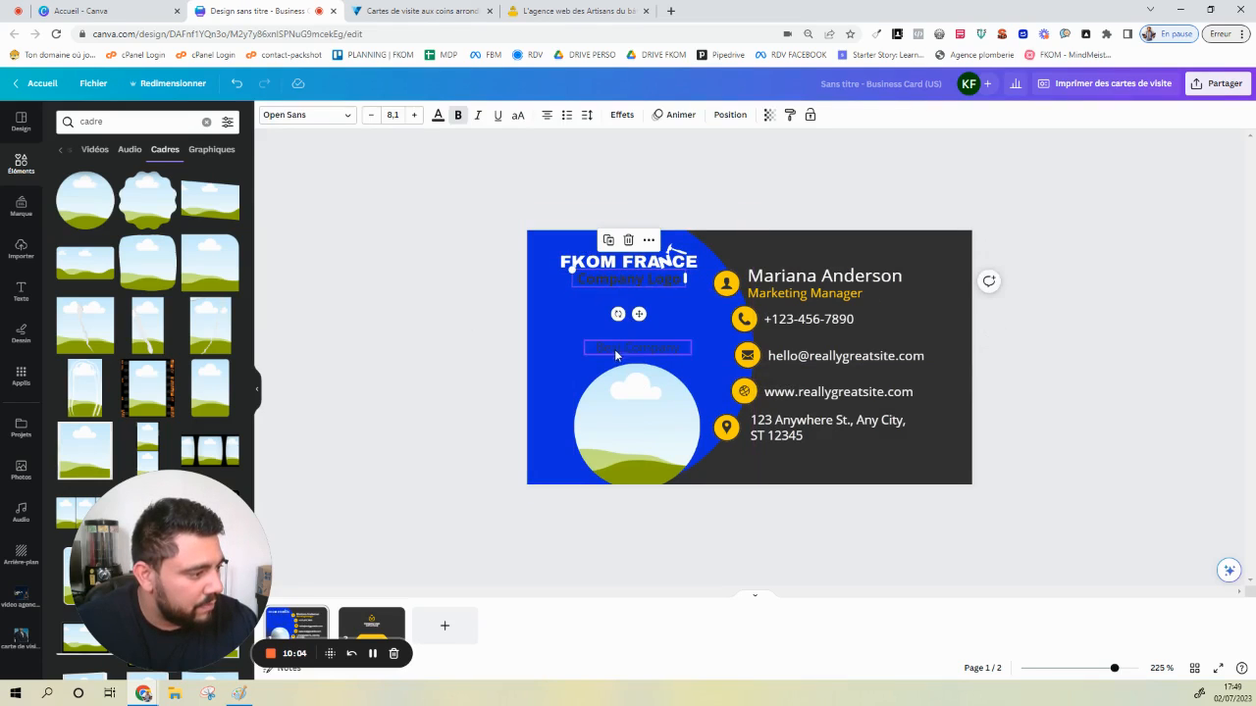
{"action": "left_click_drag", "start_coordinate": [614, 349], "coordinate": [614, 289]}
{"action": "left_click_drag", "start_coordinate": [654, 420], "coordinate": [646, 374]}
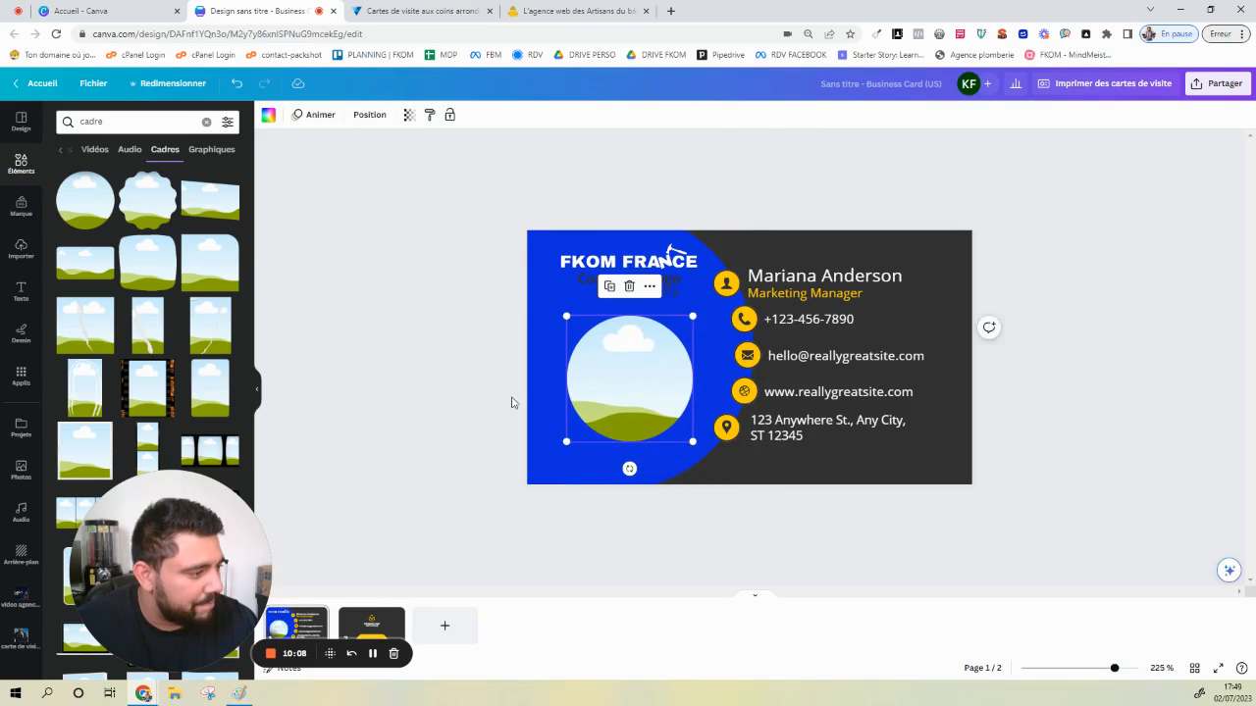
{"action": "left_click", "coordinate": [358, 428]}
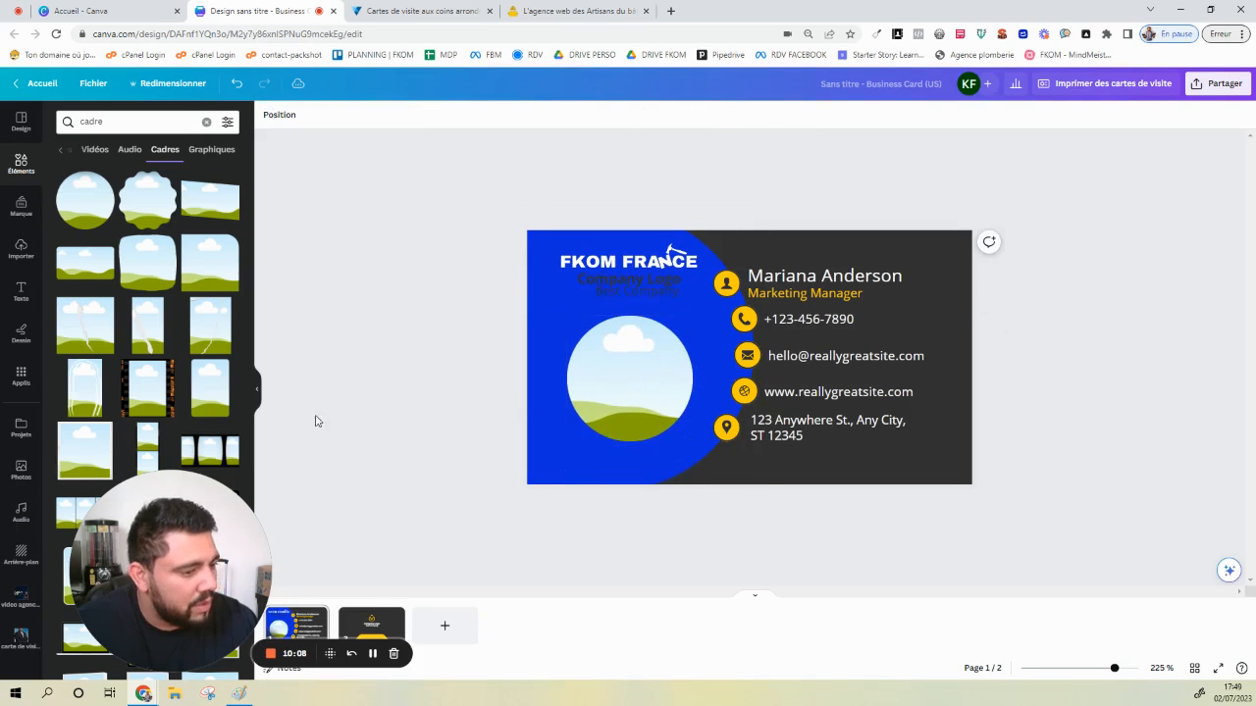
Add the portrait photo from the "carte de visite" project folder and place it inside the circular frame
{"action": "left_click", "coordinate": [22, 248]}
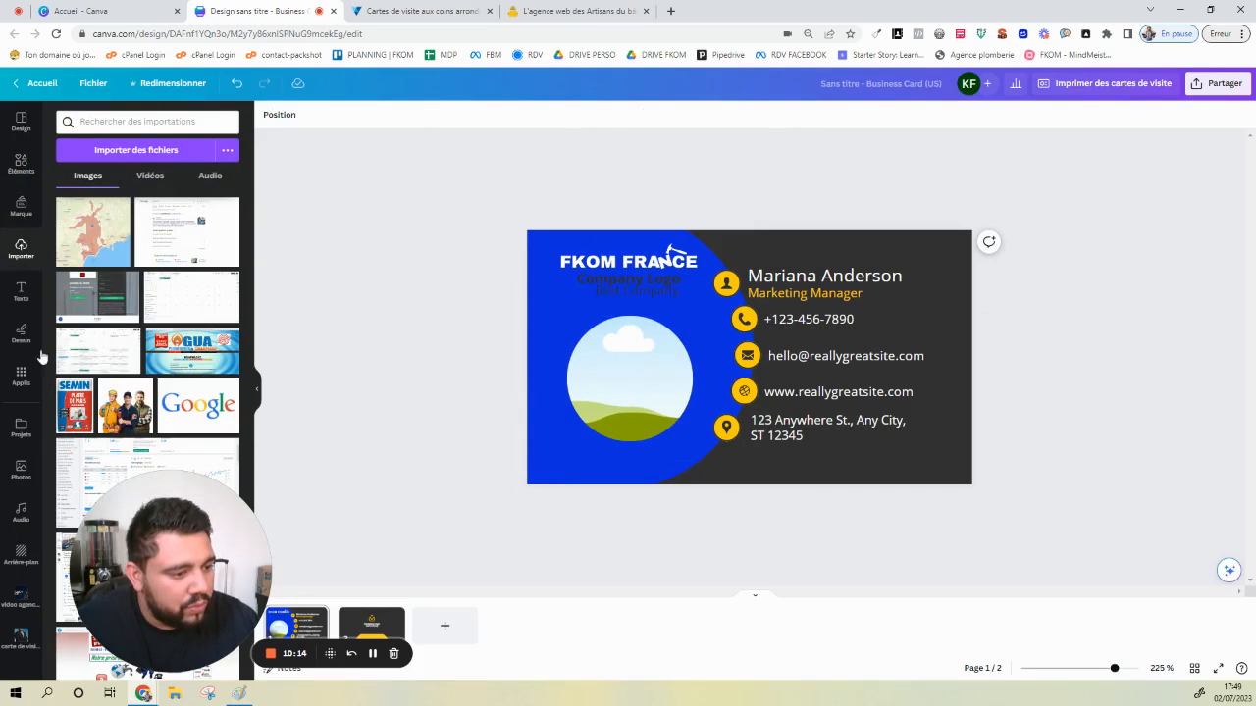
{"action": "left_click", "coordinate": [21, 429]}
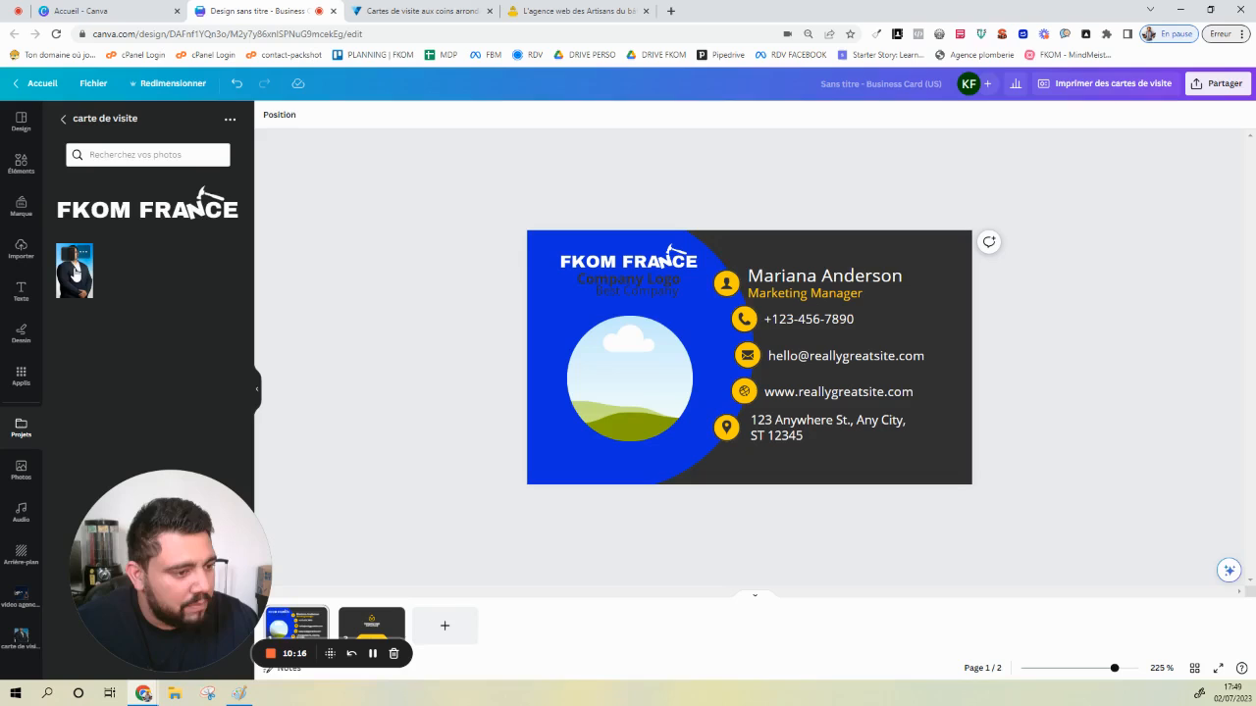
{"action": "left_click", "coordinate": [75, 284]}
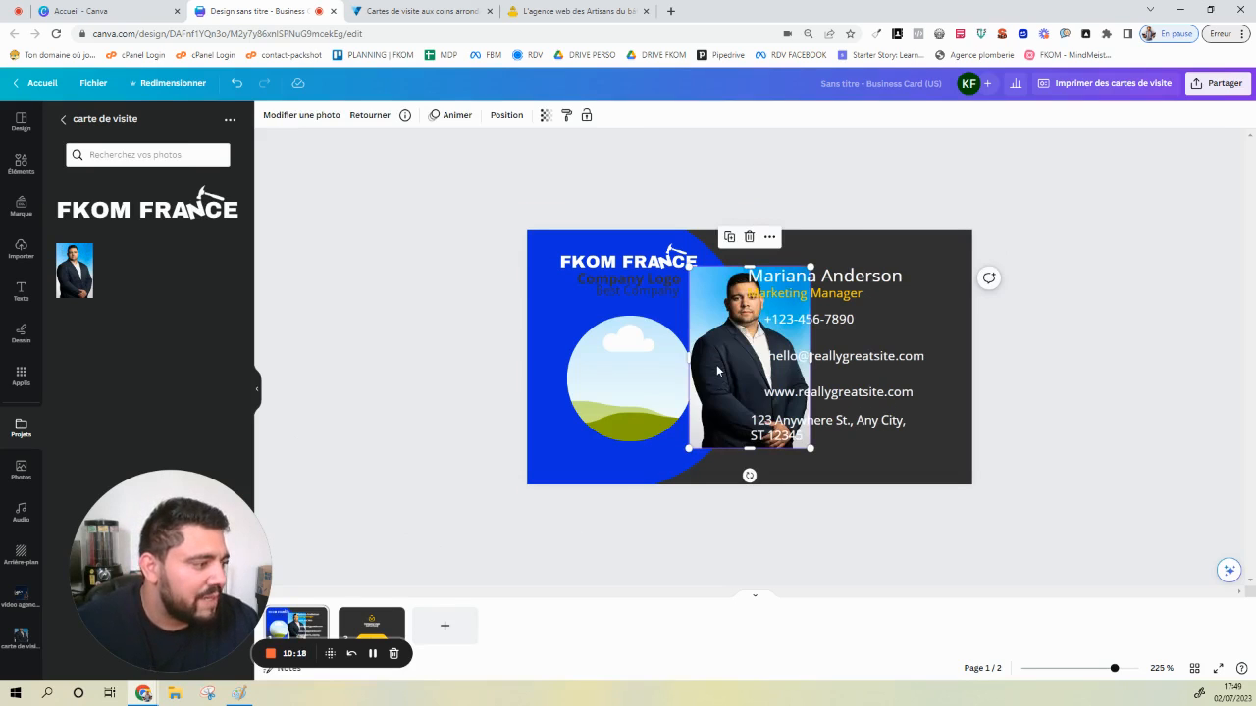
{"action": "left_click_drag", "start_coordinate": [719, 372], "coordinate": [647, 397]}
Reposition the portrait downward within its circular frame so the whole head fits inside the circle
{"action": "double_click", "coordinate": [645, 388]}
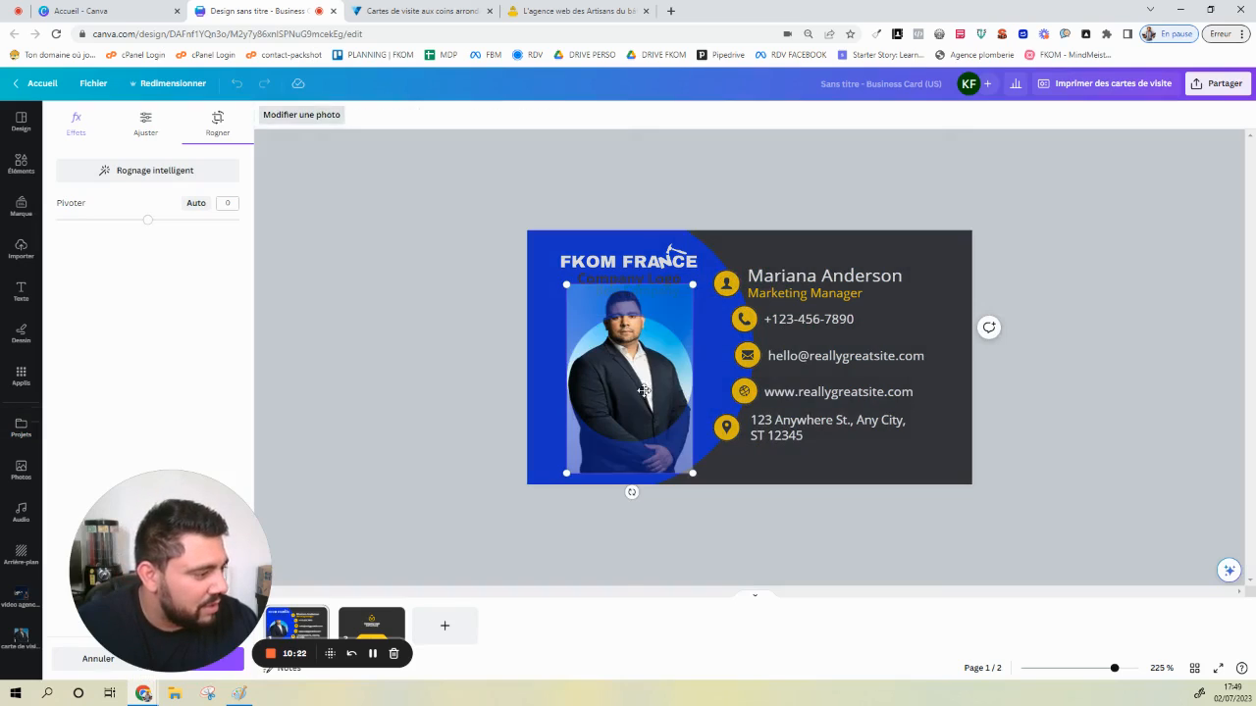
{"action": "left_click_drag", "start_coordinate": [640, 351], "coordinate": [641, 388]}
{"action": "left_click", "coordinate": [479, 391]}
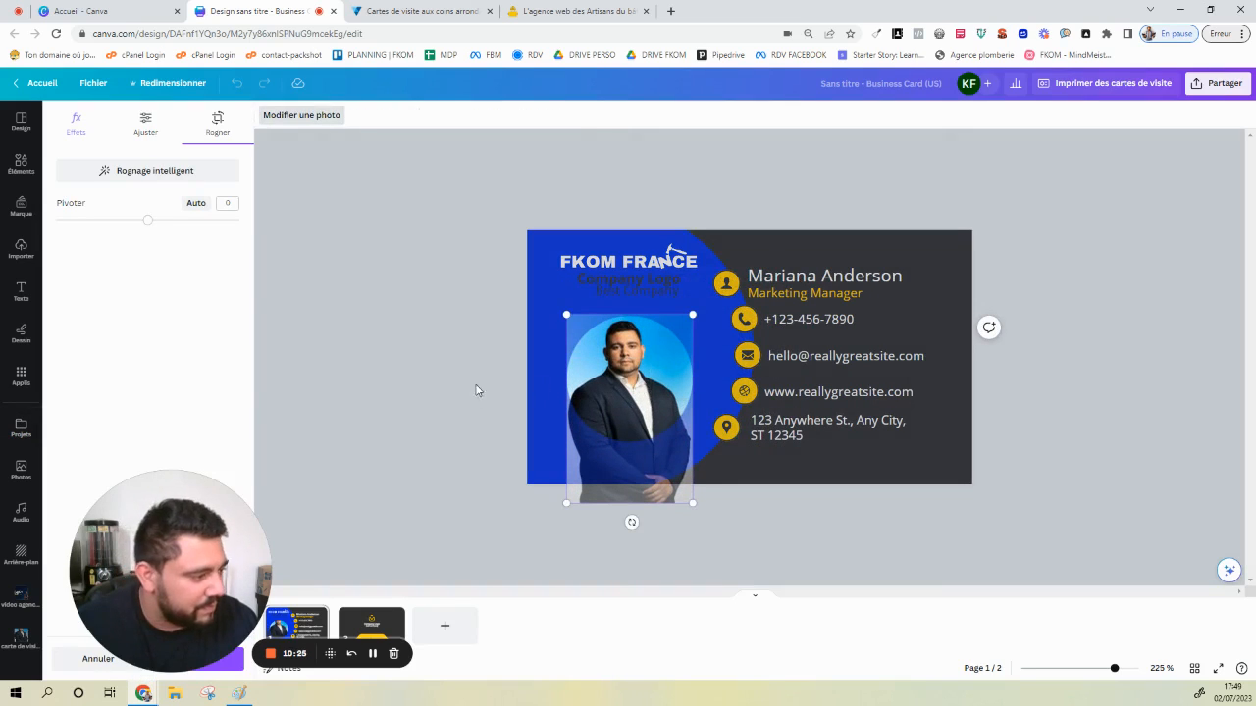
{"action": "left_click", "coordinate": [425, 374]}
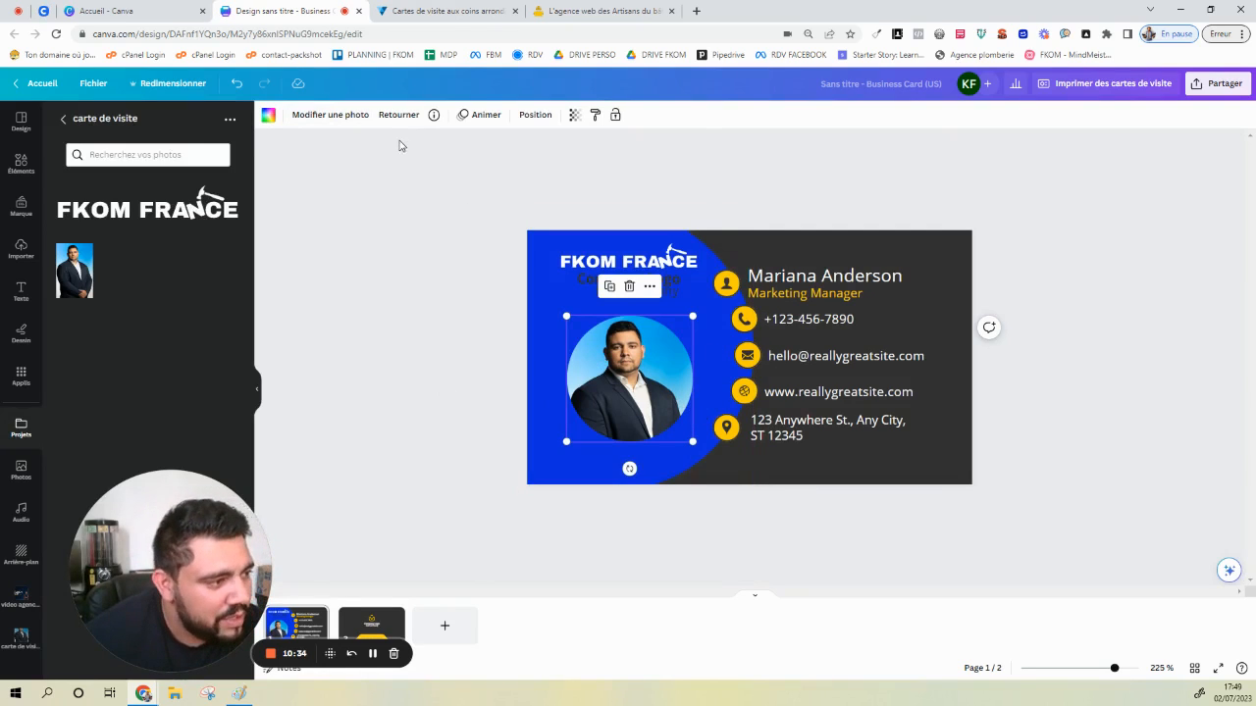
Remove the background from the framed portrait photo with the background remover
{"action": "left_click", "coordinate": [335, 120]}
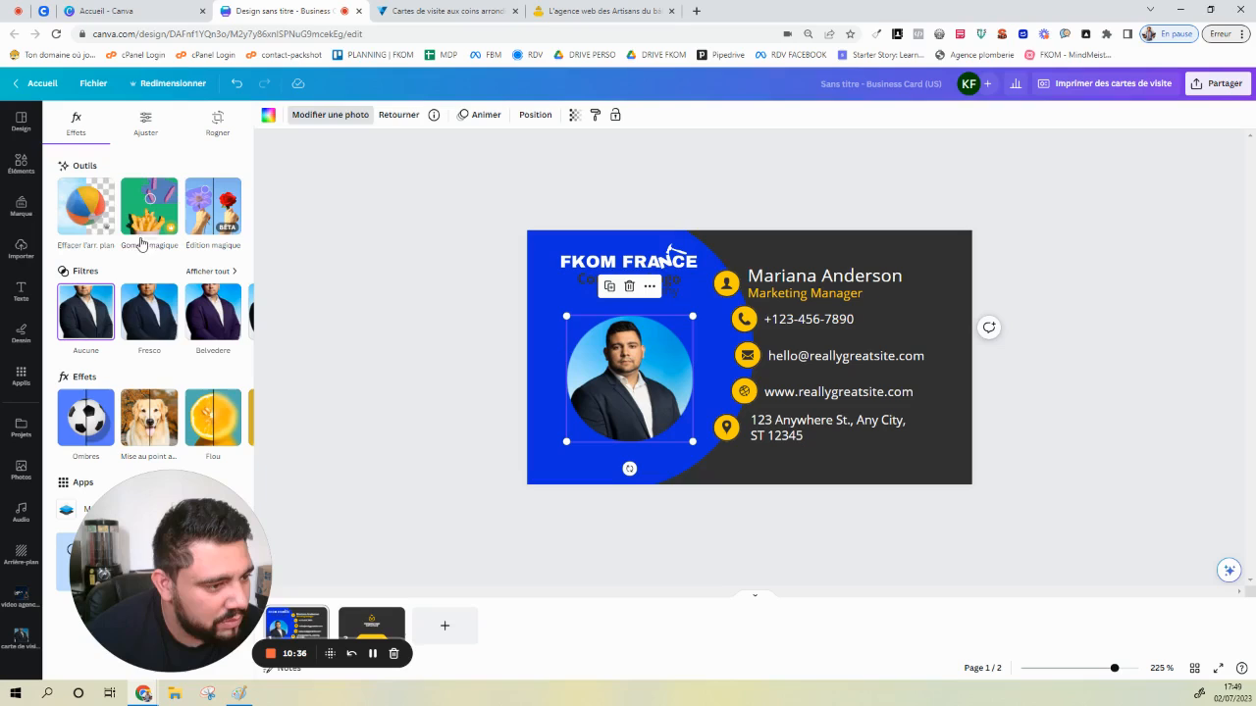
{"action": "left_click", "coordinate": [94, 214]}
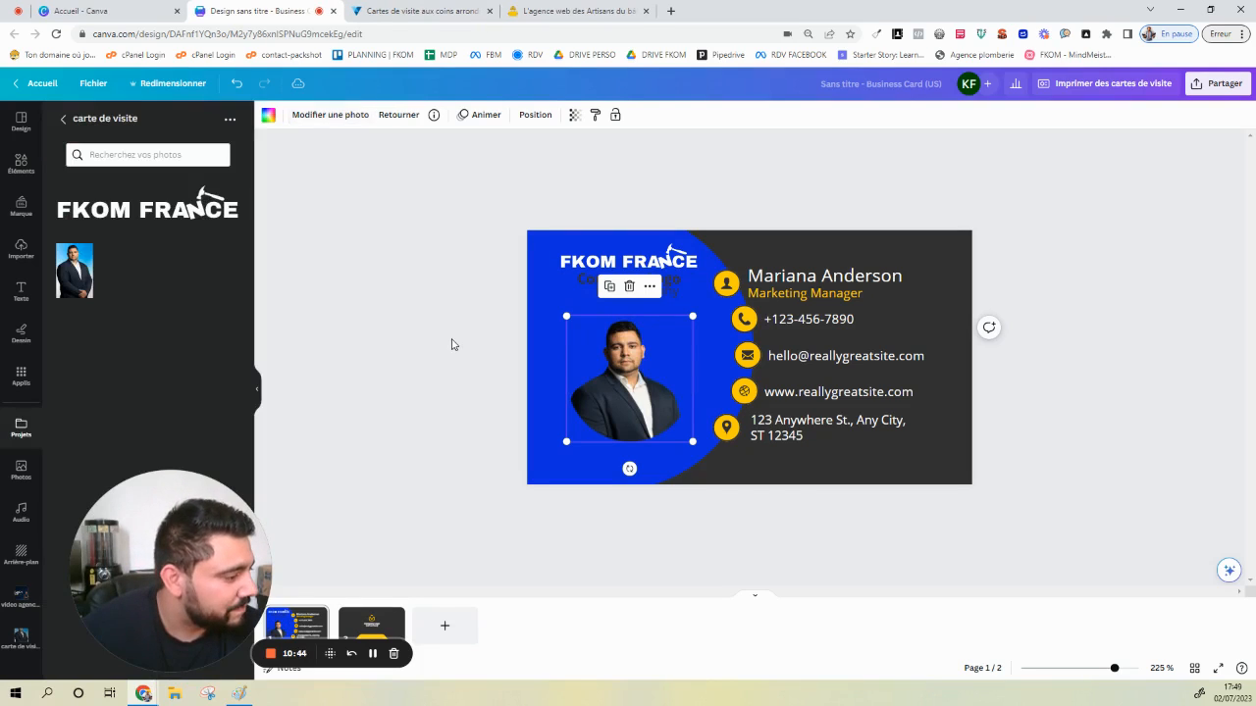
{"action": "left_click", "coordinate": [452, 342]}
{"action": "left_click", "coordinate": [628, 378]}
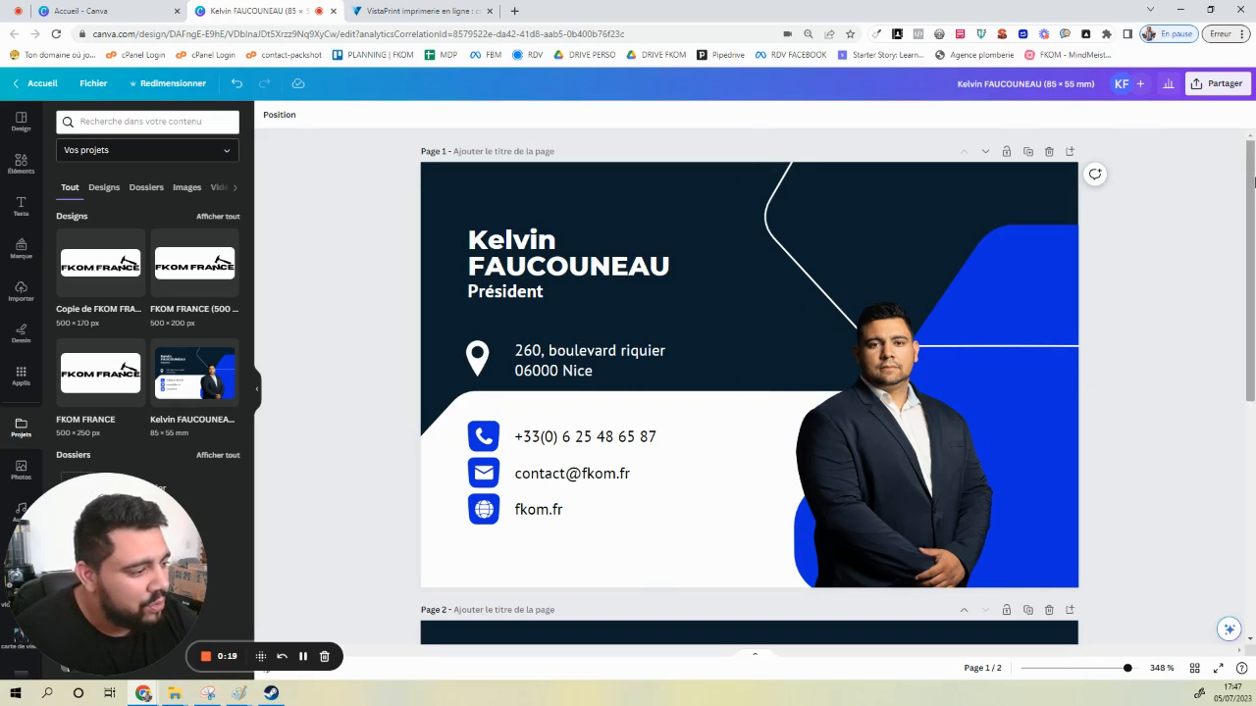
Review the front and back of the finished 85 × 55 mm business card, including its portrait, contact details, logo and service text
{"action": "scroll", "coordinate": [1118, 330], "scroll_direction": "down", "scroll_amount": 3}
{"action": "scroll", "coordinate": [1118, 330], "scroll_direction": "down", "scroll_amount": 1}
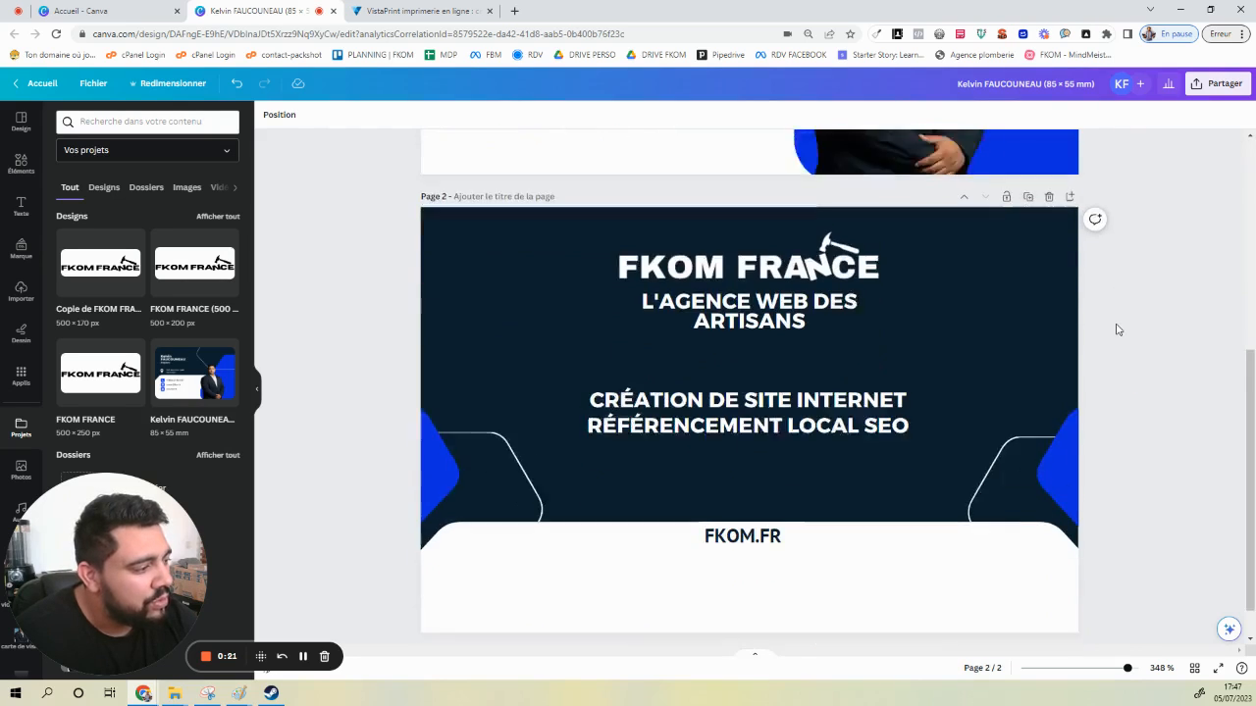
{"action": "scroll", "coordinate": [1117, 329], "scroll_direction": "up", "scroll_amount": 4}
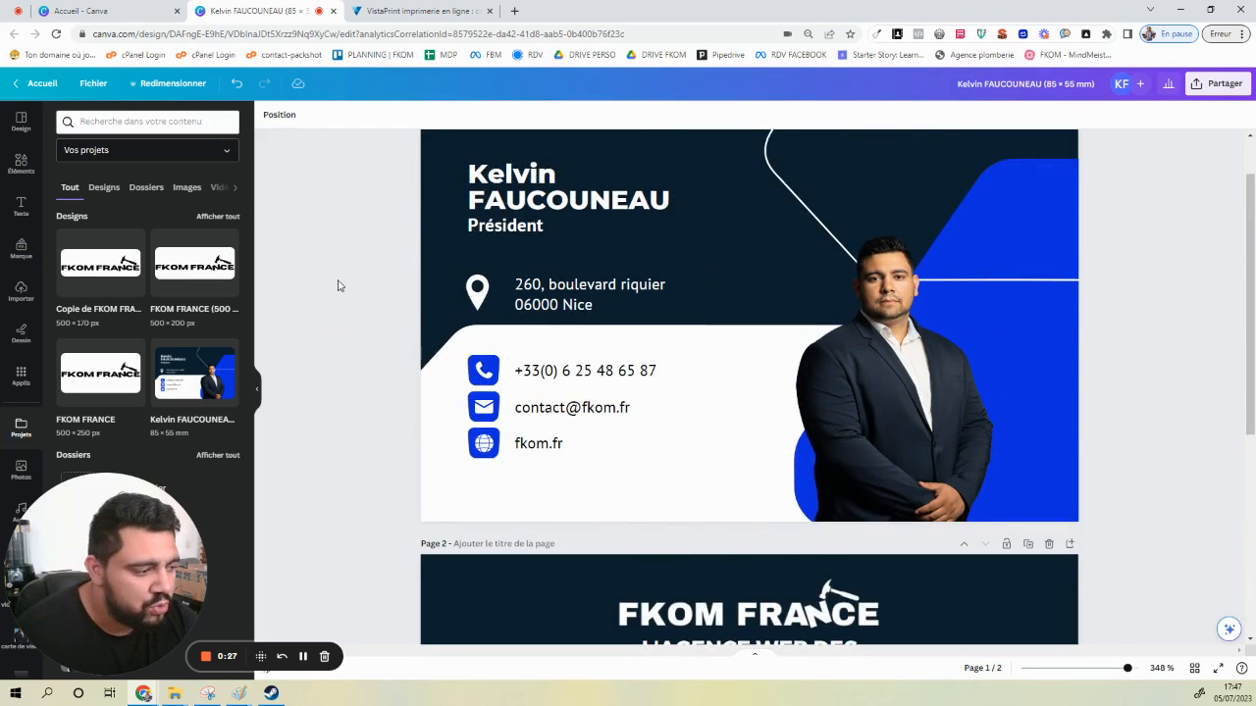
{"action": "scroll", "coordinate": [340, 287], "scroll_direction": "down", "scroll_amount": 4}
{"action": "scroll", "coordinate": [340, 290], "scroll_direction": "up", "scroll_amount": 1}
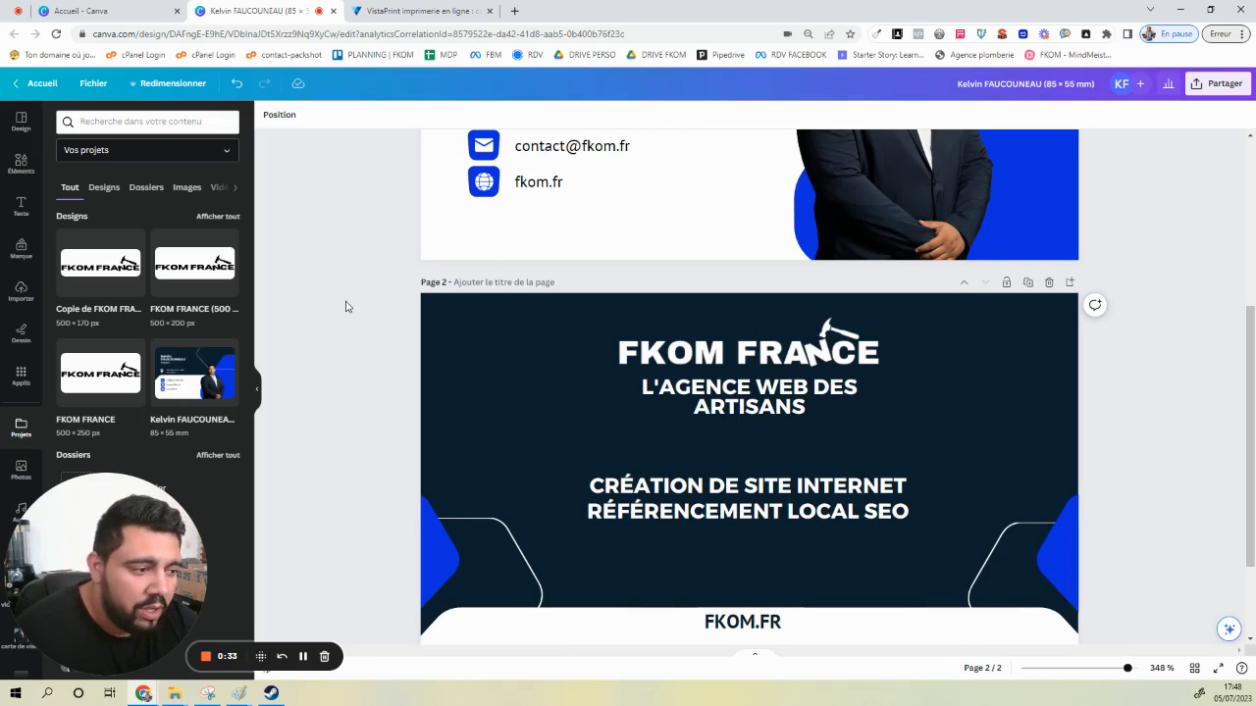
{"action": "scroll", "coordinate": [345, 307], "scroll_direction": "up", "scroll_amount": 3}
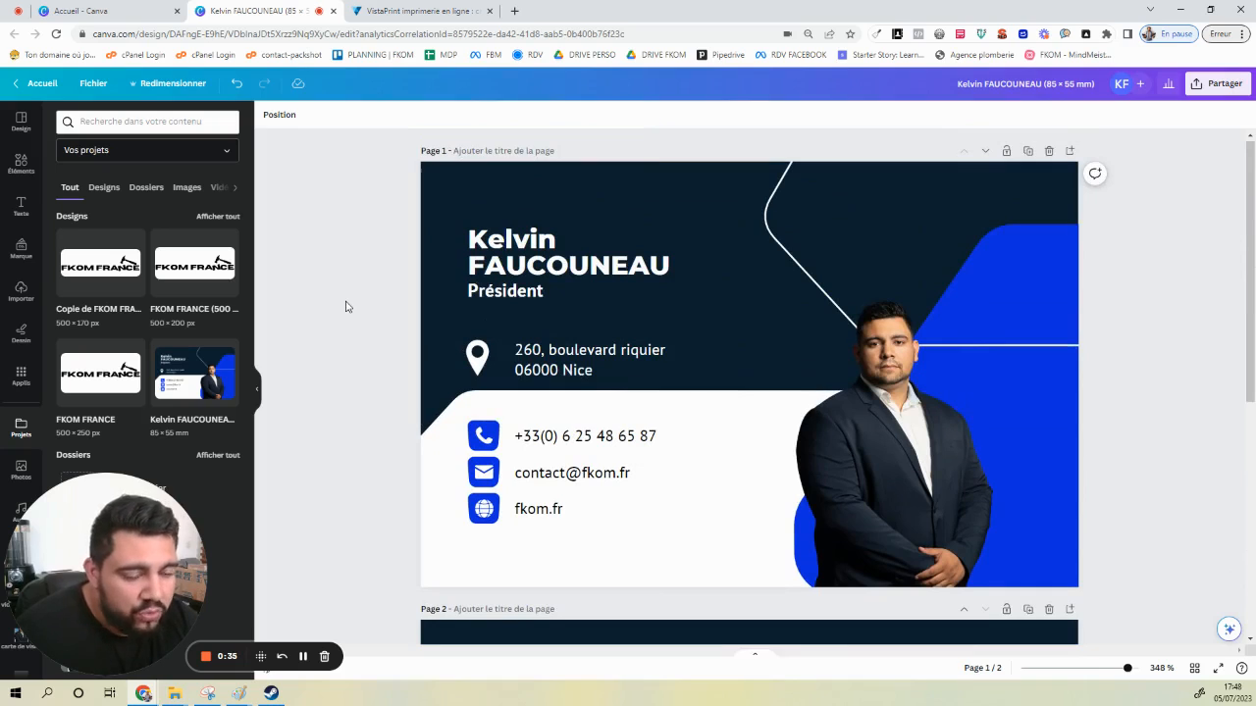
{"action": "left_click", "coordinate": [883, 417]}
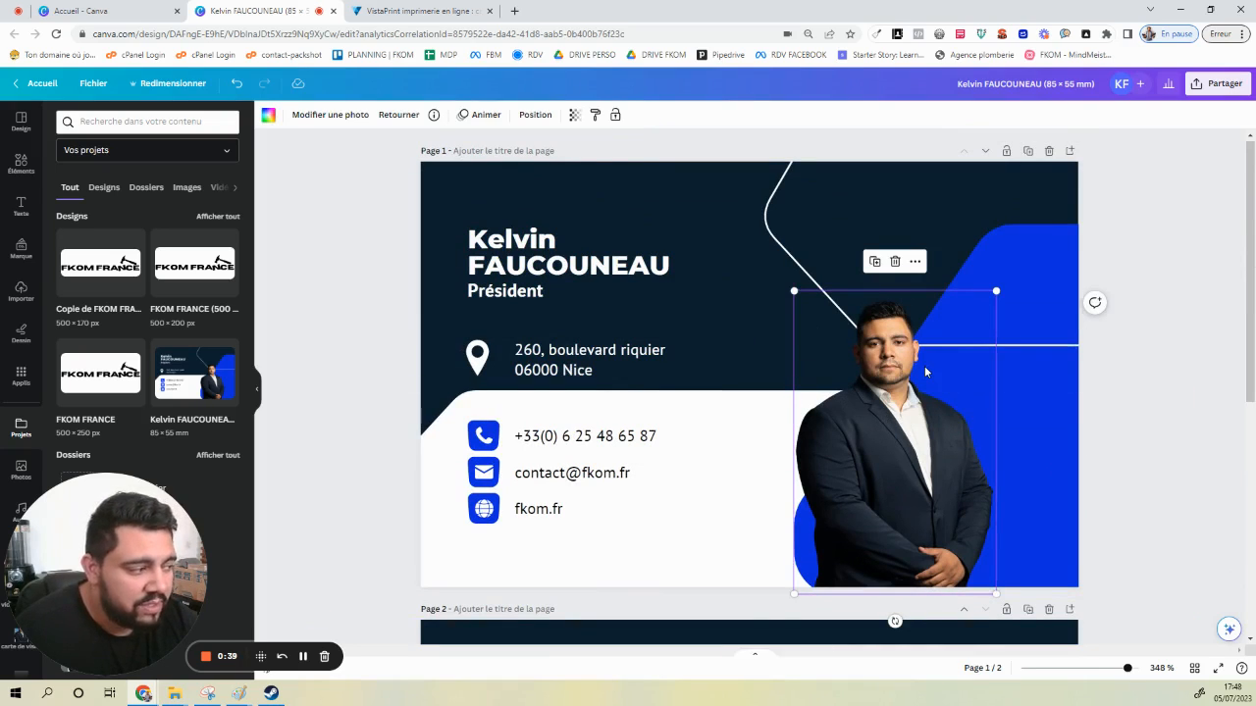
{"action": "left_click", "coordinate": [1156, 366]}
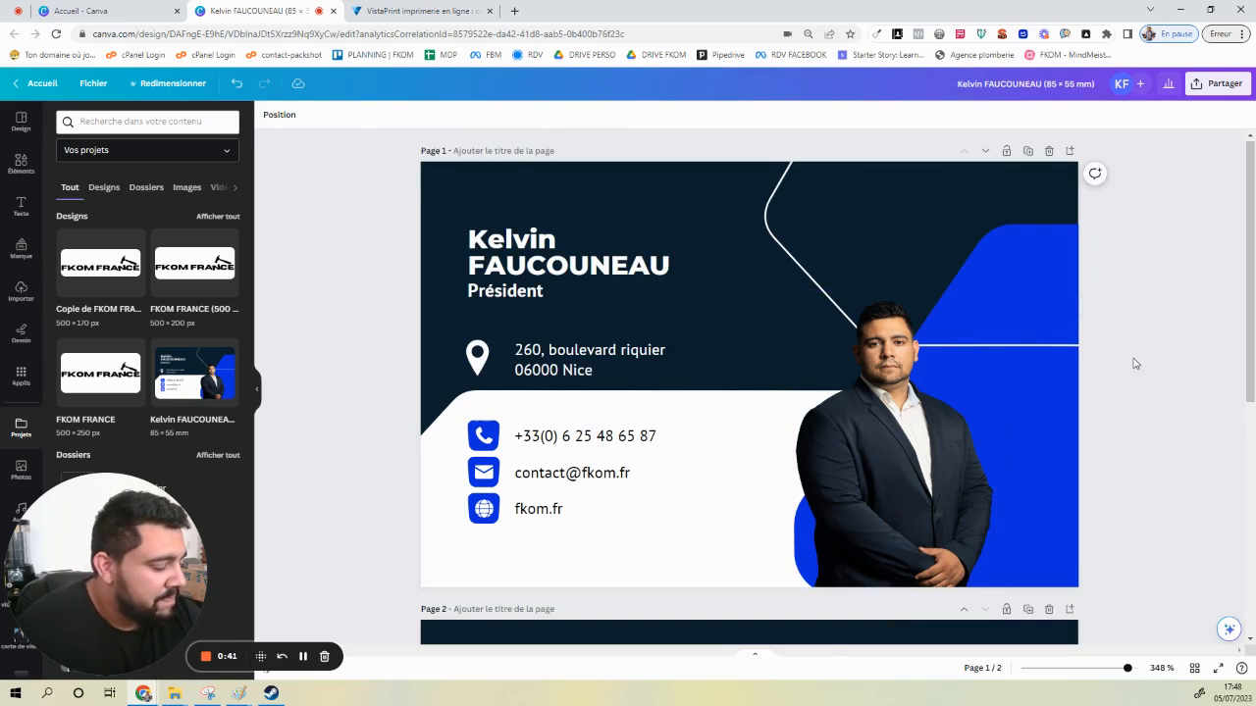
{"action": "scroll", "coordinate": [1136, 364], "scroll_direction": "down", "scroll_amount": 5}
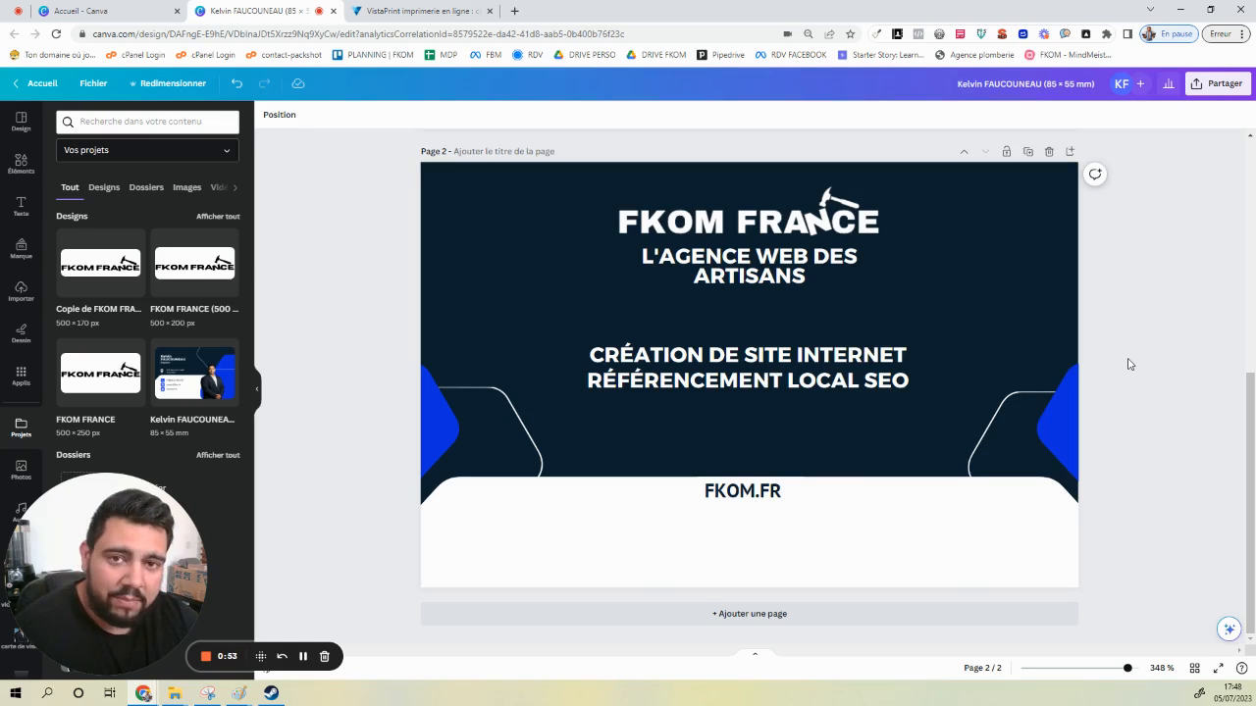
{"action": "scroll", "coordinate": [1124, 362], "scroll_direction": "up", "scroll_amount": 5}
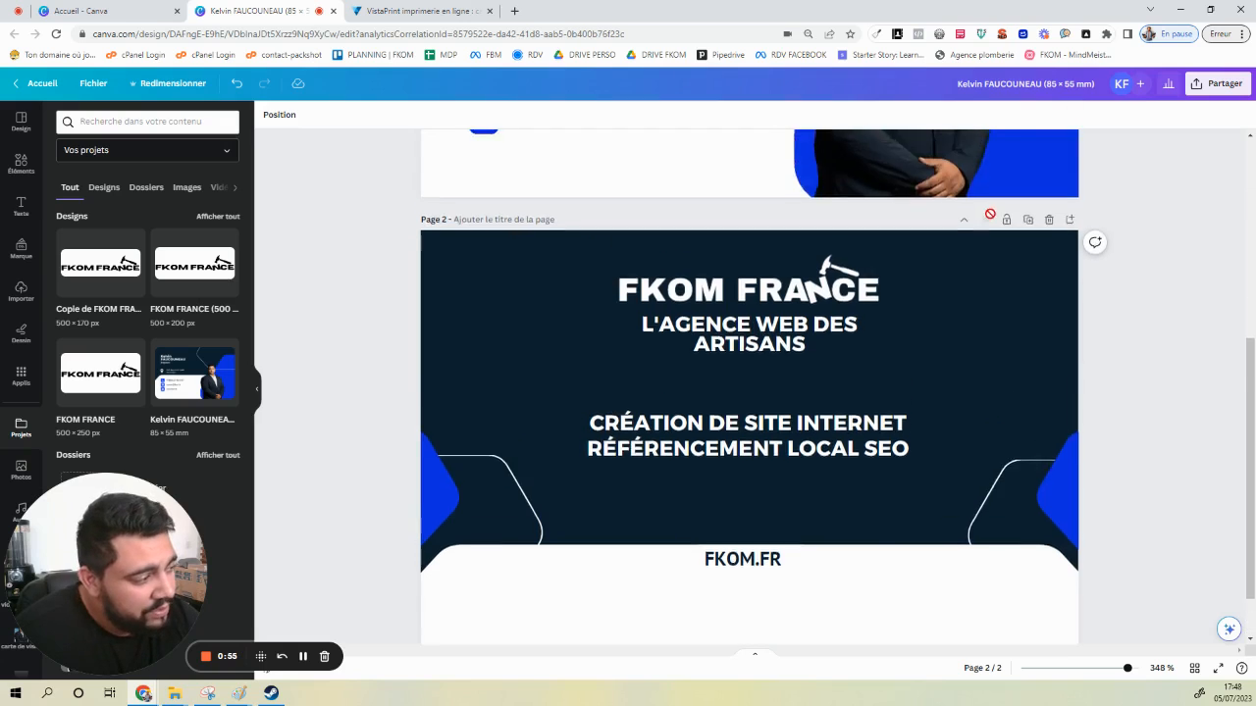
{"action": "scroll", "coordinate": [1115, 336], "scroll_direction": "down", "scroll_amount": 3}
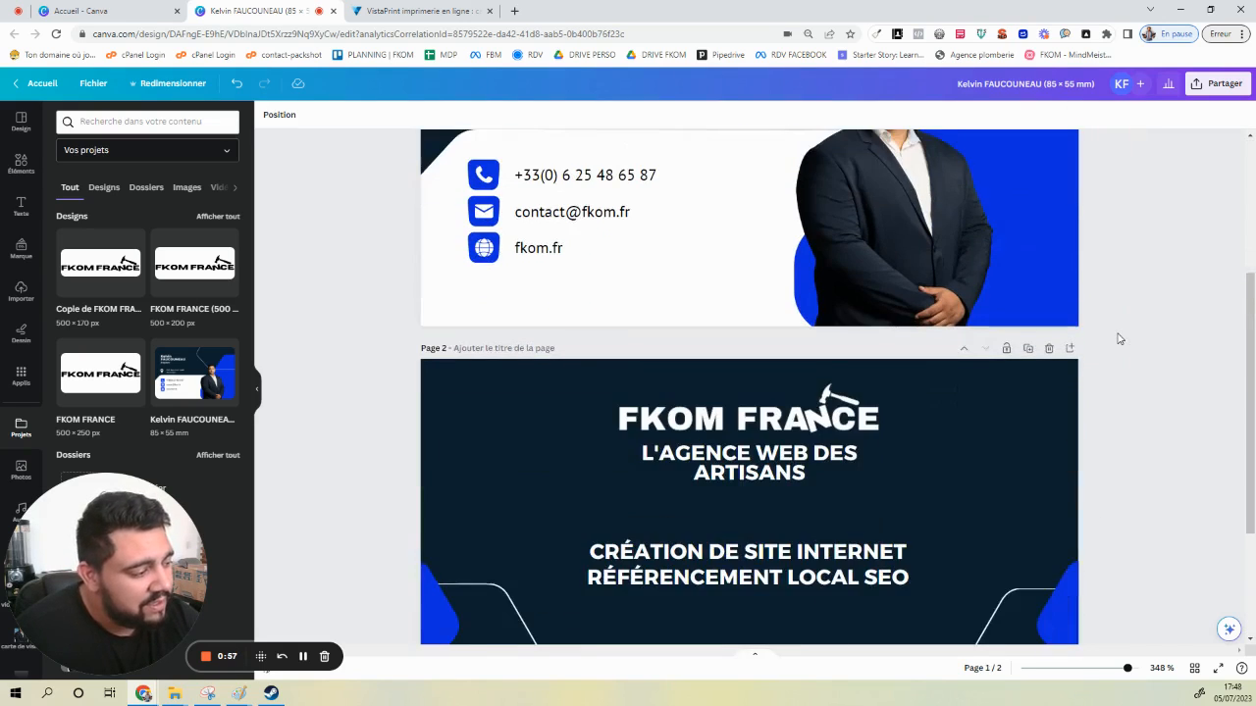
{"action": "scroll", "coordinate": [1113, 353], "scroll_direction": "up", "scroll_amount": 3}
{"action": "scroll", "coordinate": [1110, 363], "scroll_direction": "down", "scroll_amount": 4}
{"action": "scroll", "coordinate": [1110, 362], "scroll_direction": "down", "scroll_amount": 2}
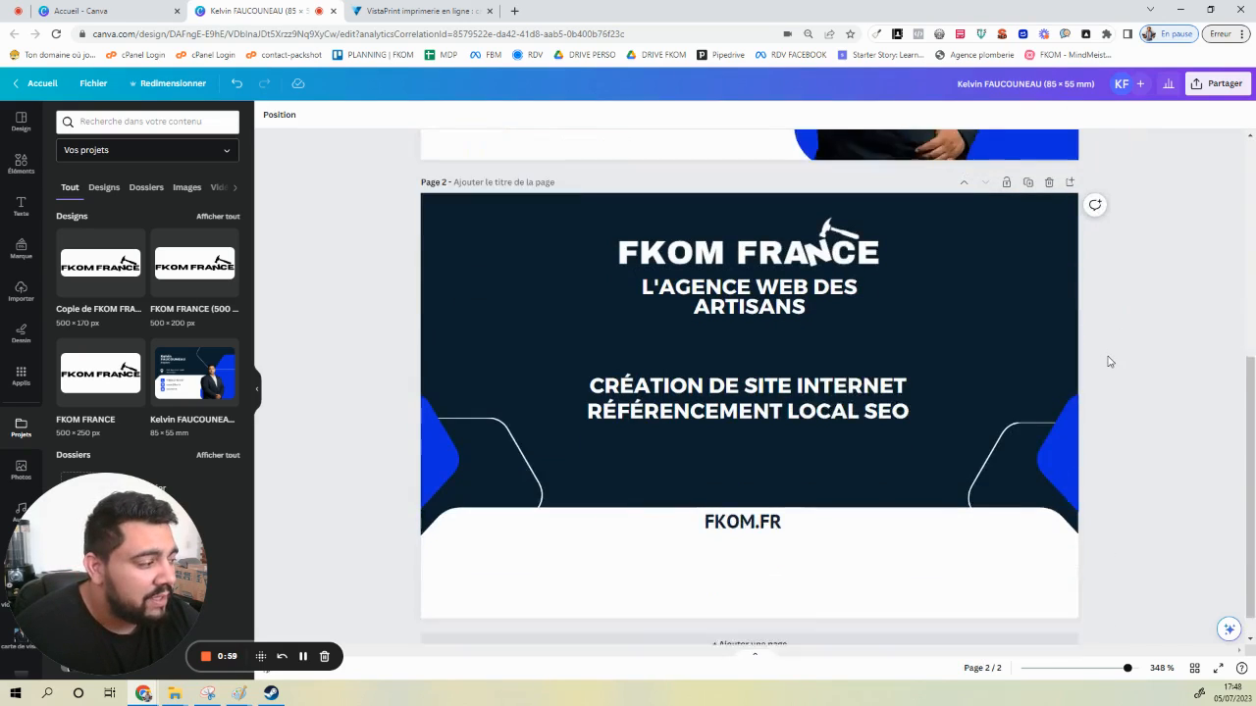
{"action": "scroll", "coordinate": [1110, 362], "scroll_direction": "up", "scroll_amount": 4}
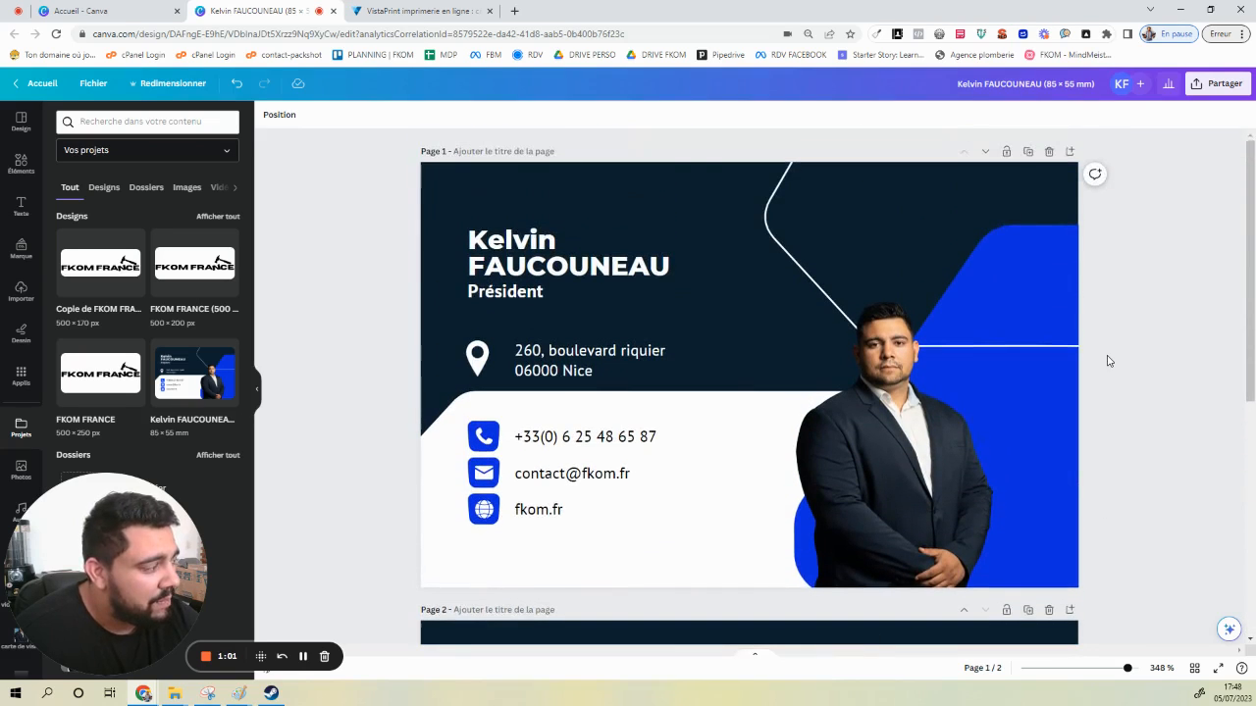
{"action": "scroll", "coordinate": [1110, 362], "scroll_direction": "up", "scroll_amount": 2}
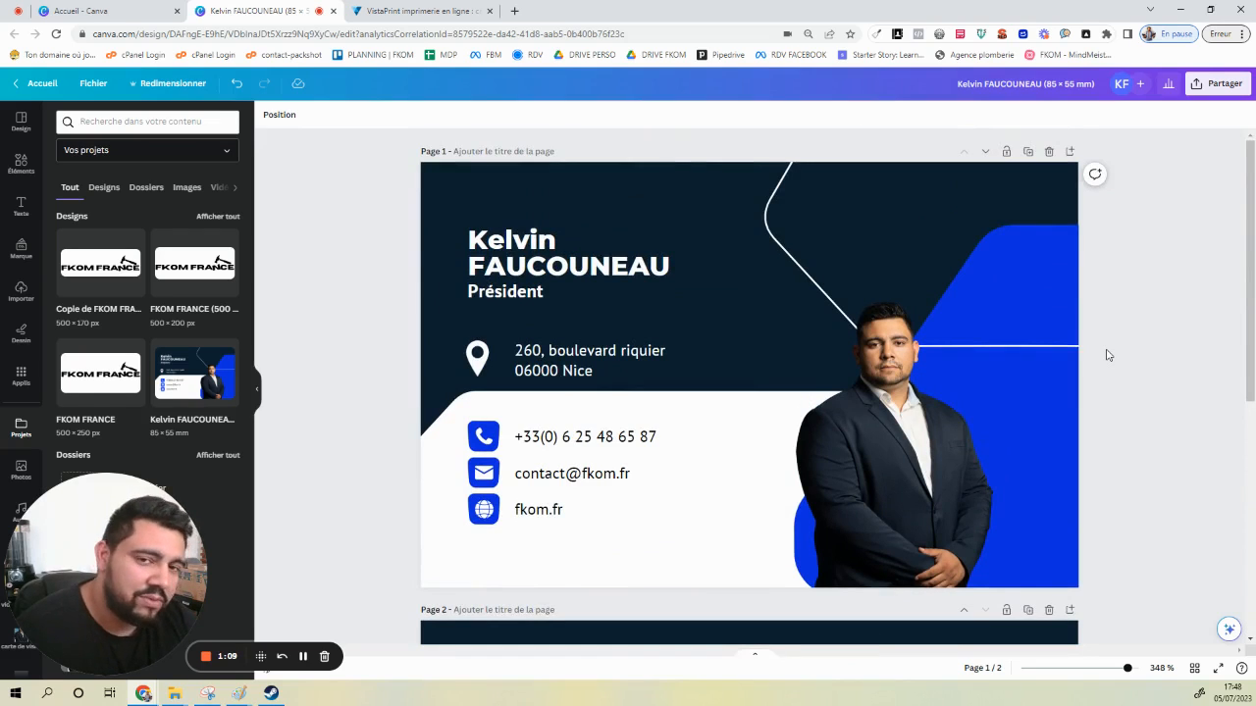
Open the download settings for the business card design and choose PNG as the file type
{"action": "left_click", "coordinate": [1211, 88]}
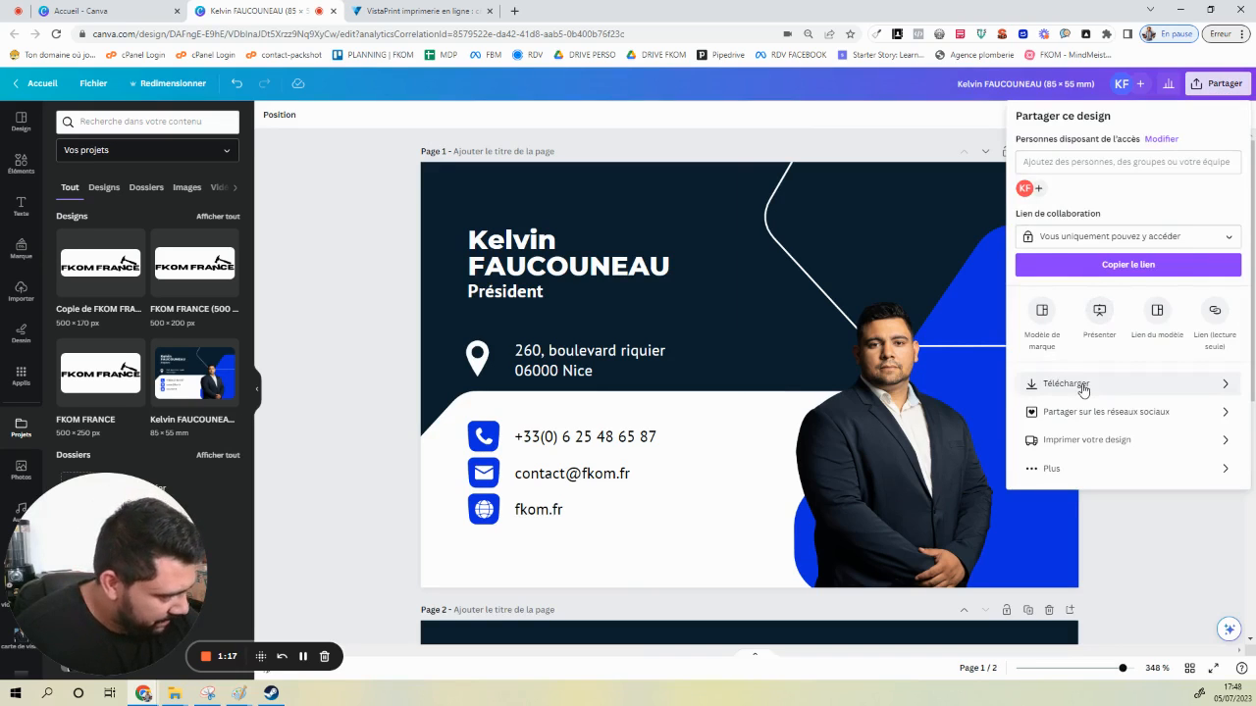
{"action": "left_click", "coordinate": [1081, 387]}
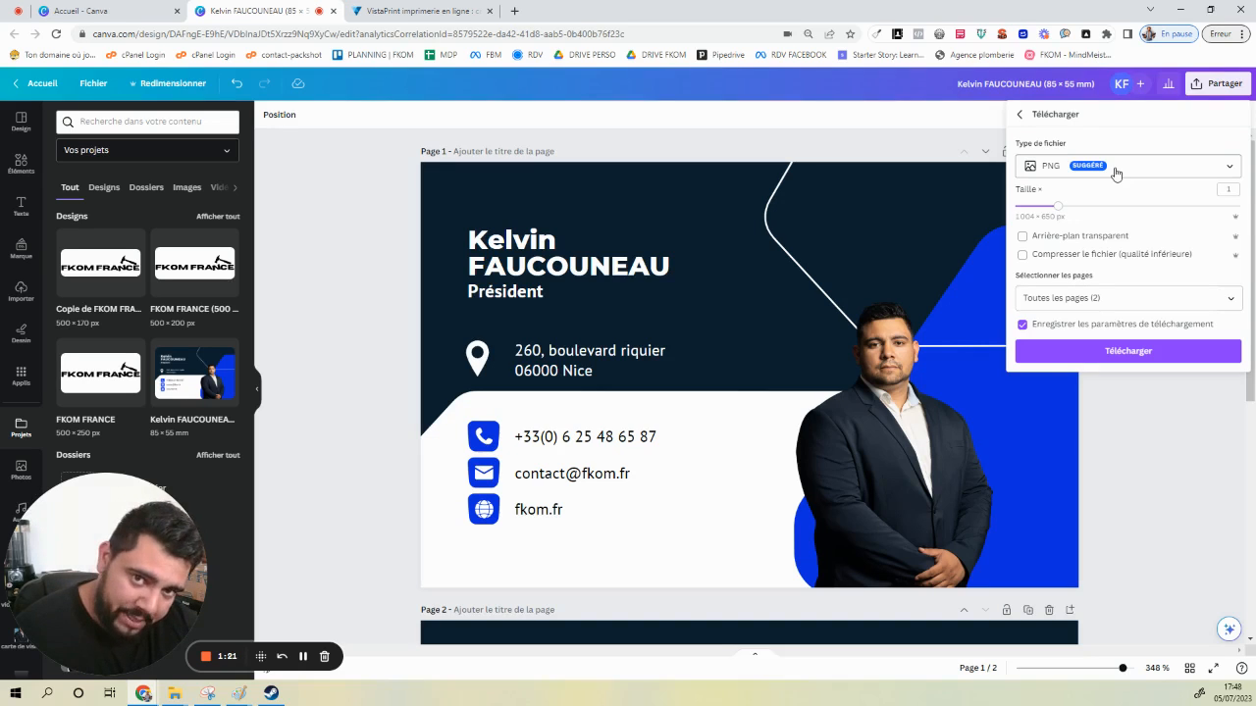
{"action": "left_click", "coordinate": [1116, 173]}
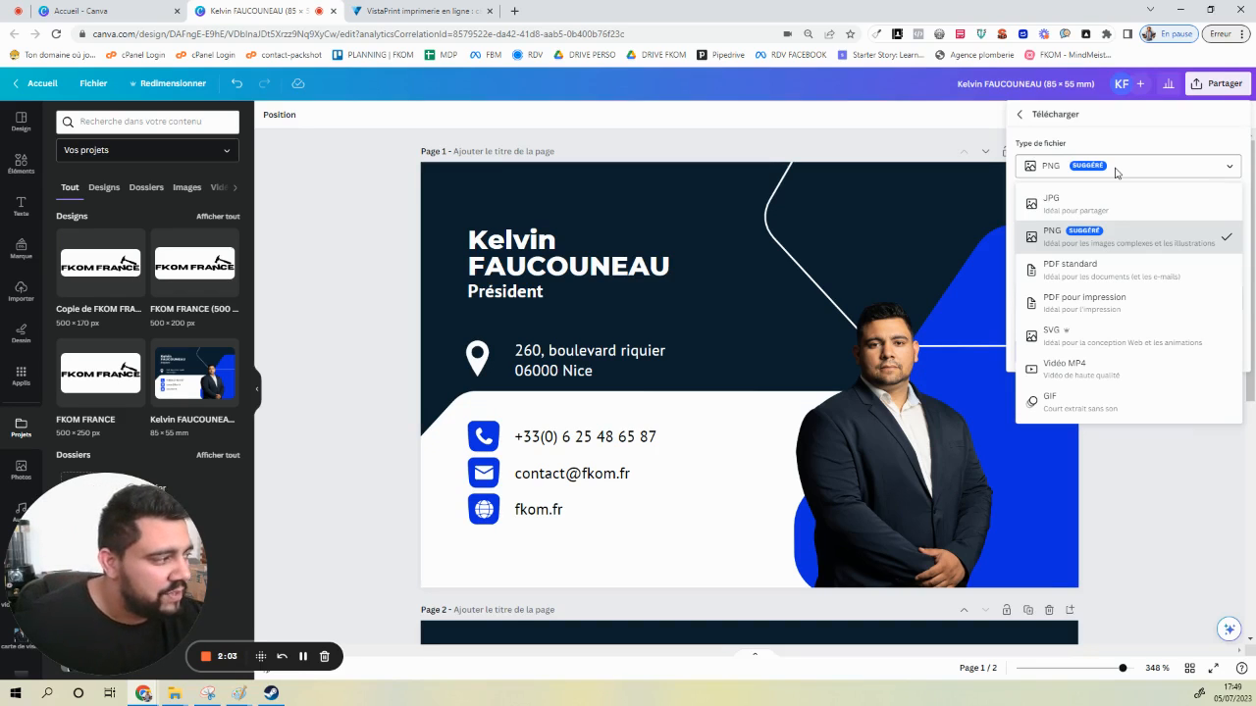
{"action": "left_click", "coordinate": [1142, 237]}
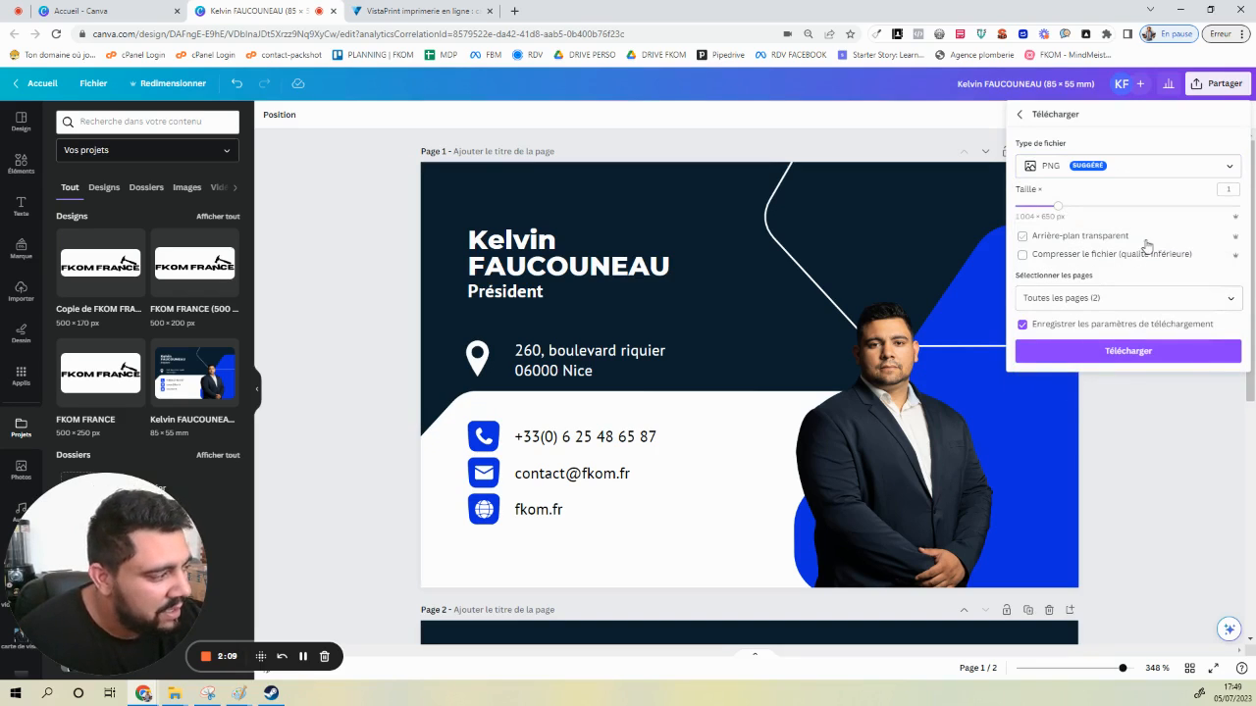
Set the download to include both page 1 and page 2 of the card by reselecting them individually
{"action": "left_click", "coordinate": [1158, 299]}
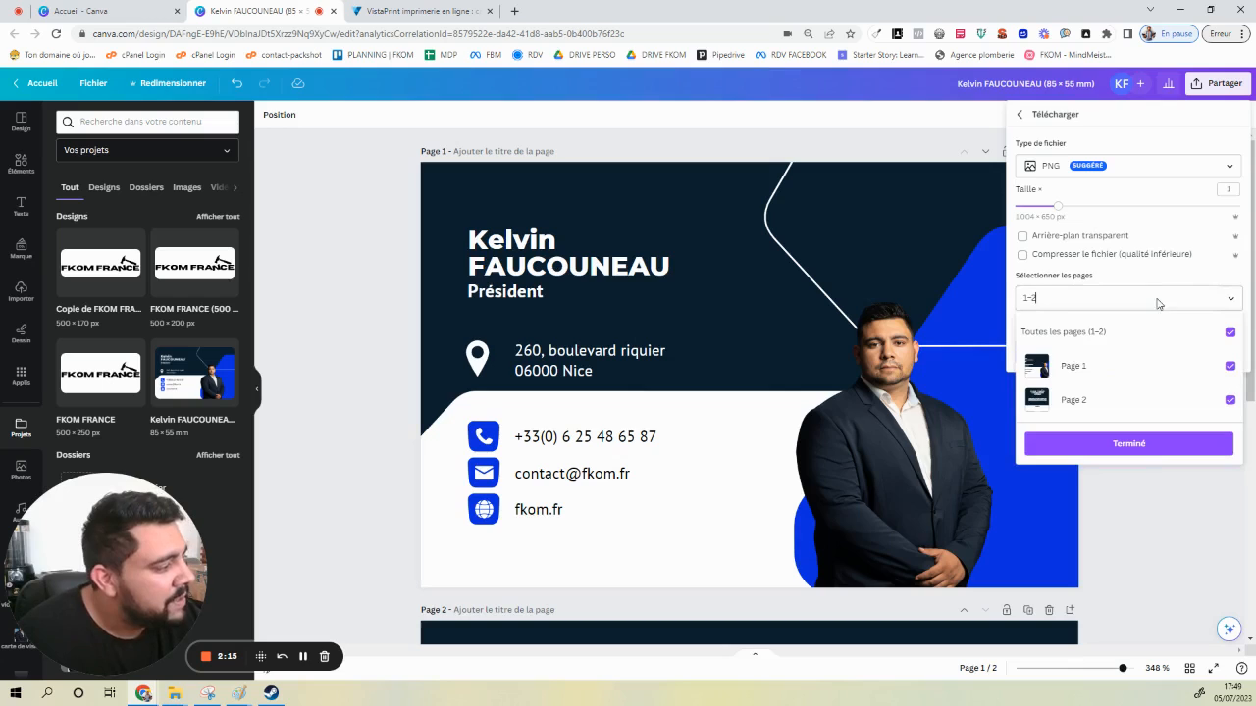
{"action": "left_click", "coordinate": [1112, 280]}
{"action": "left_click", "coordinate": [1102, 293]}
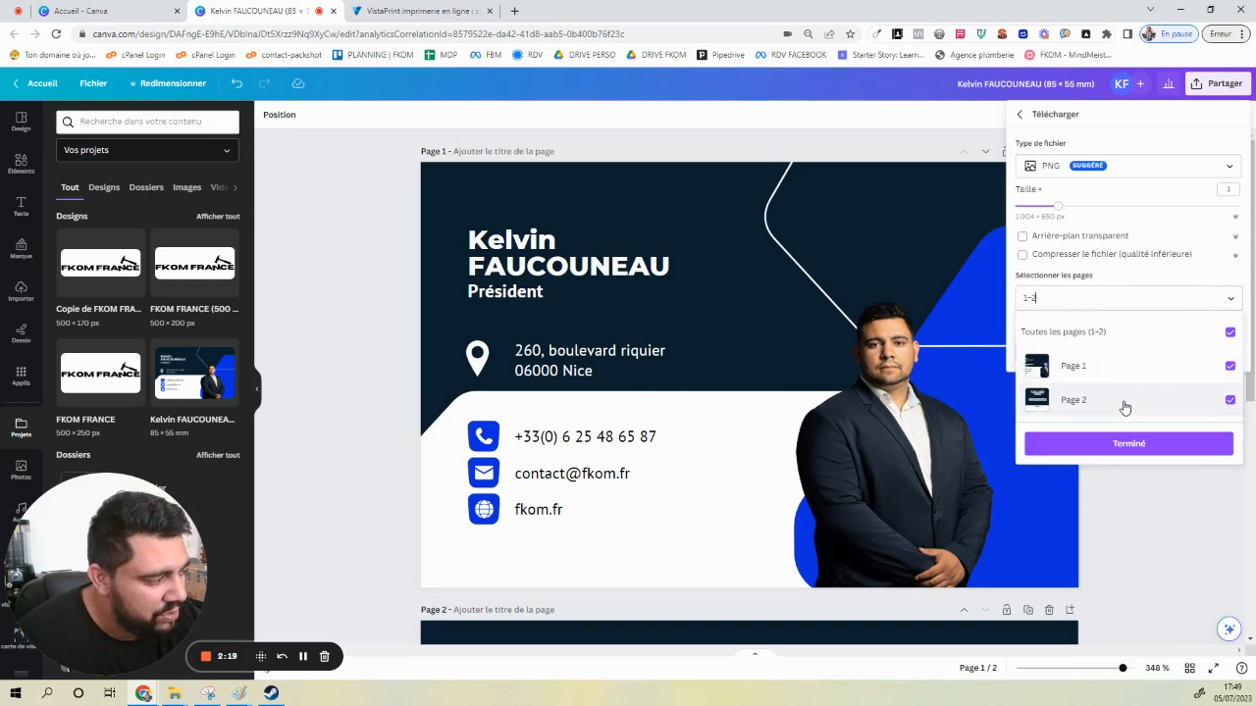
{"action": "left_click", "coordinate": [1105, 284]}
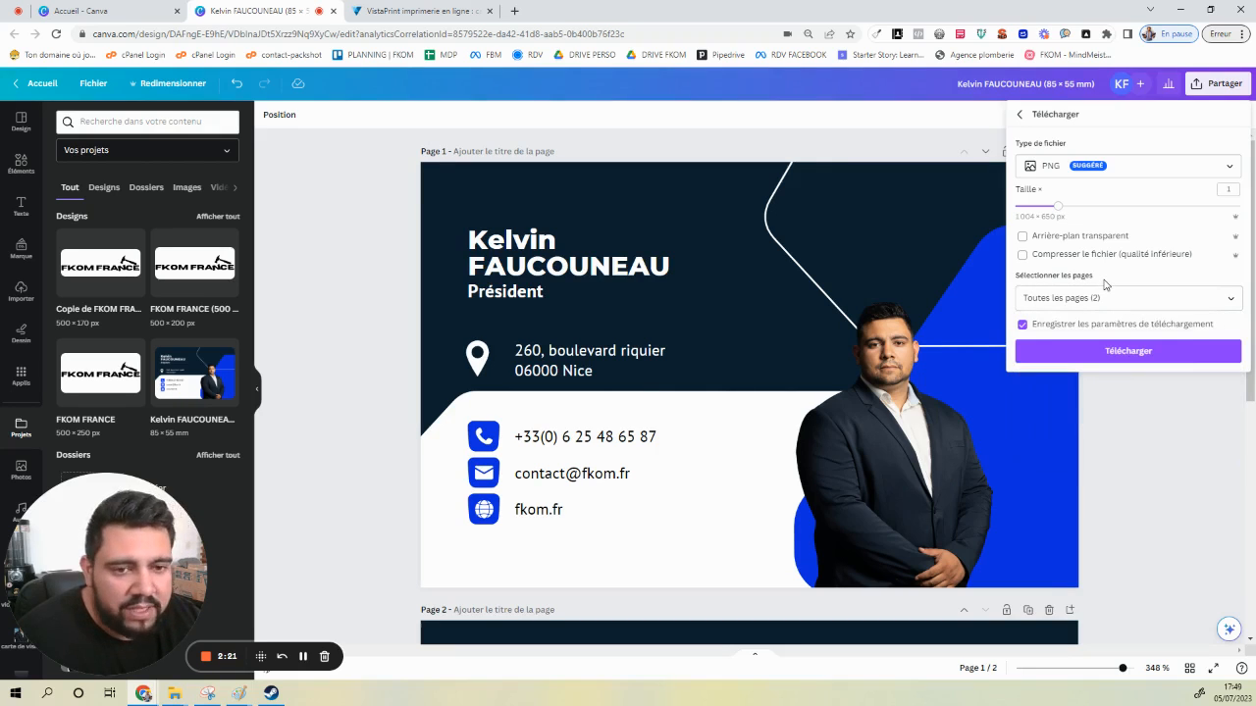
{"action": "left_click", "coordinate": [1107, 294]}
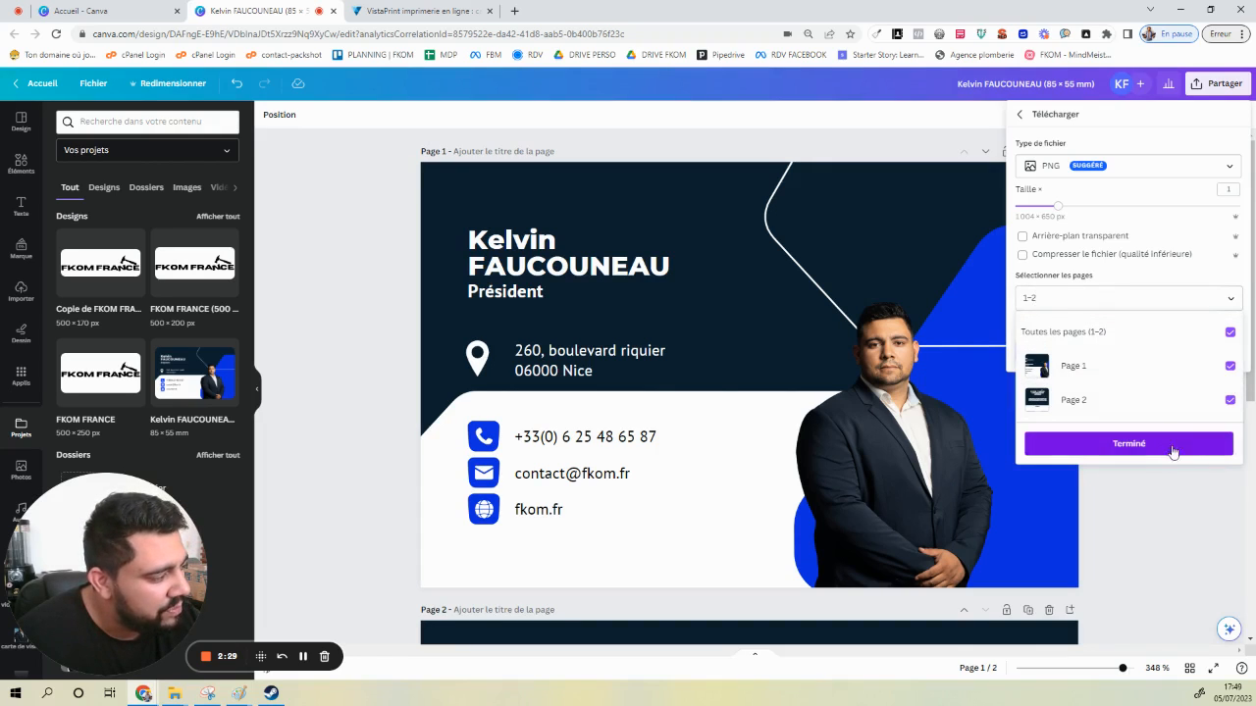
{"action": "left_click", "coordinate": [1119, 282]}
{"action": "left_click", "coordinate": [1122, 297]}
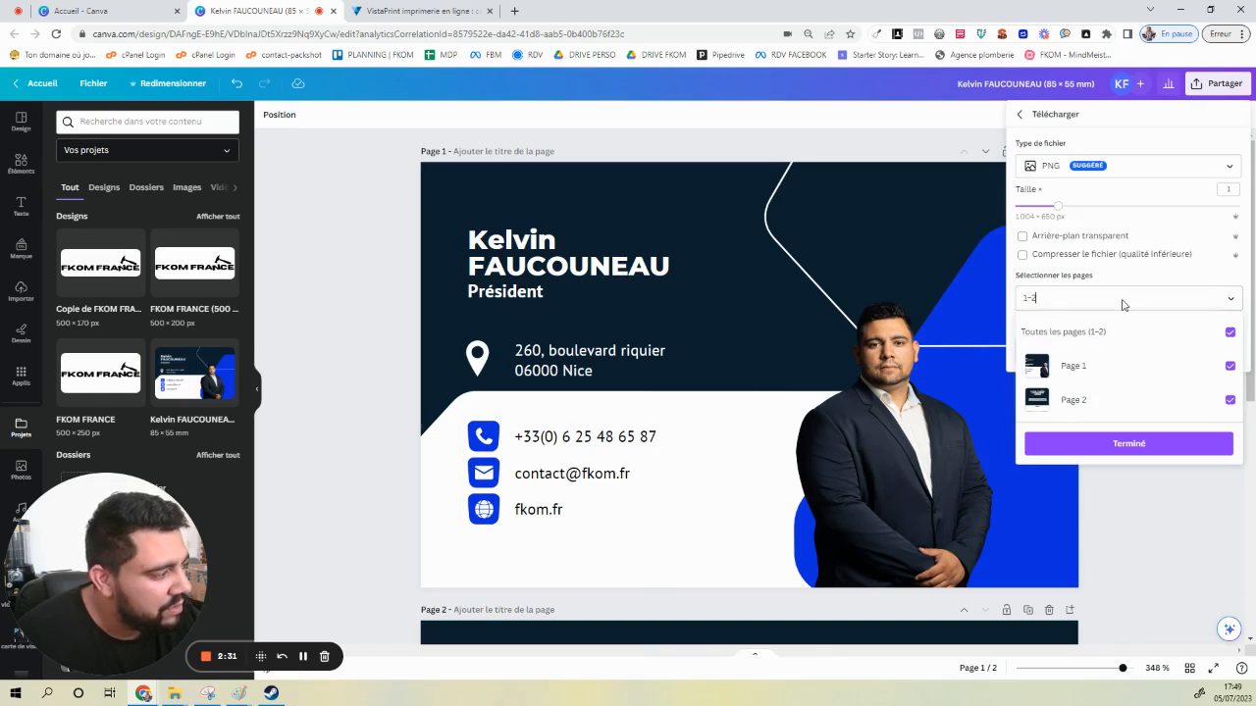
{"action": "left_click", "coordinate": [1128, 331]}
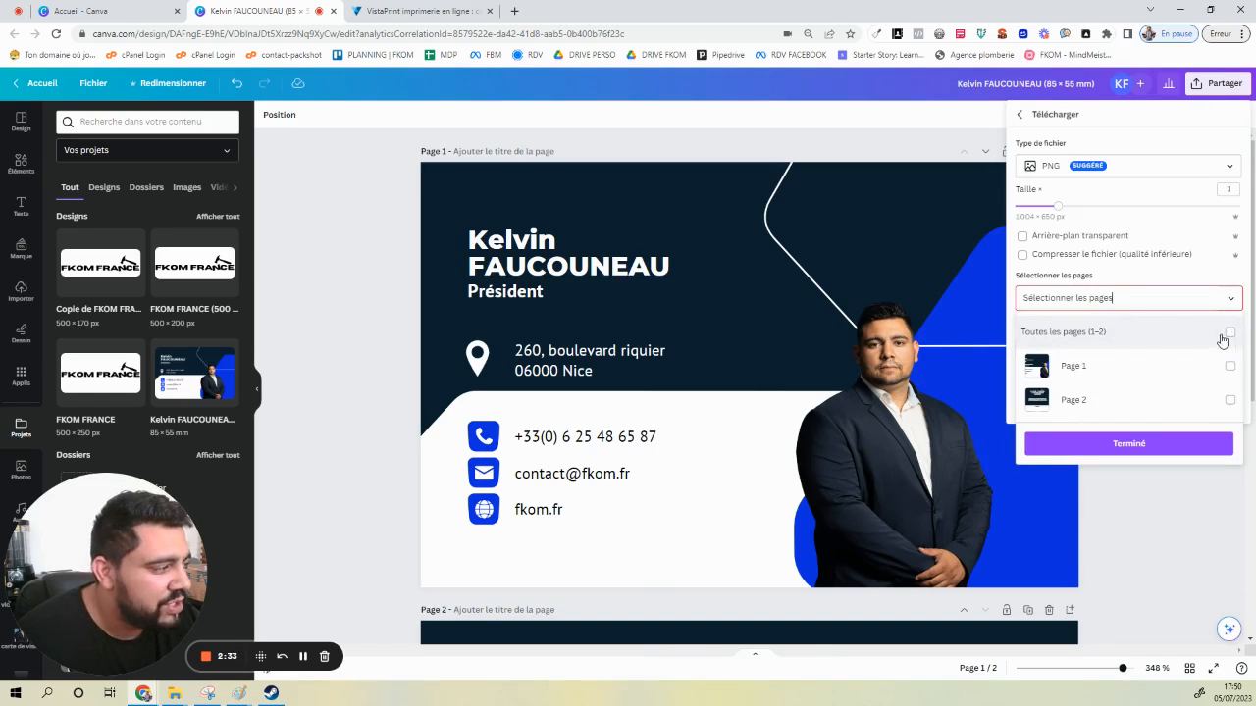
{"action": "left_click", "coordinate": [1210, 371]}
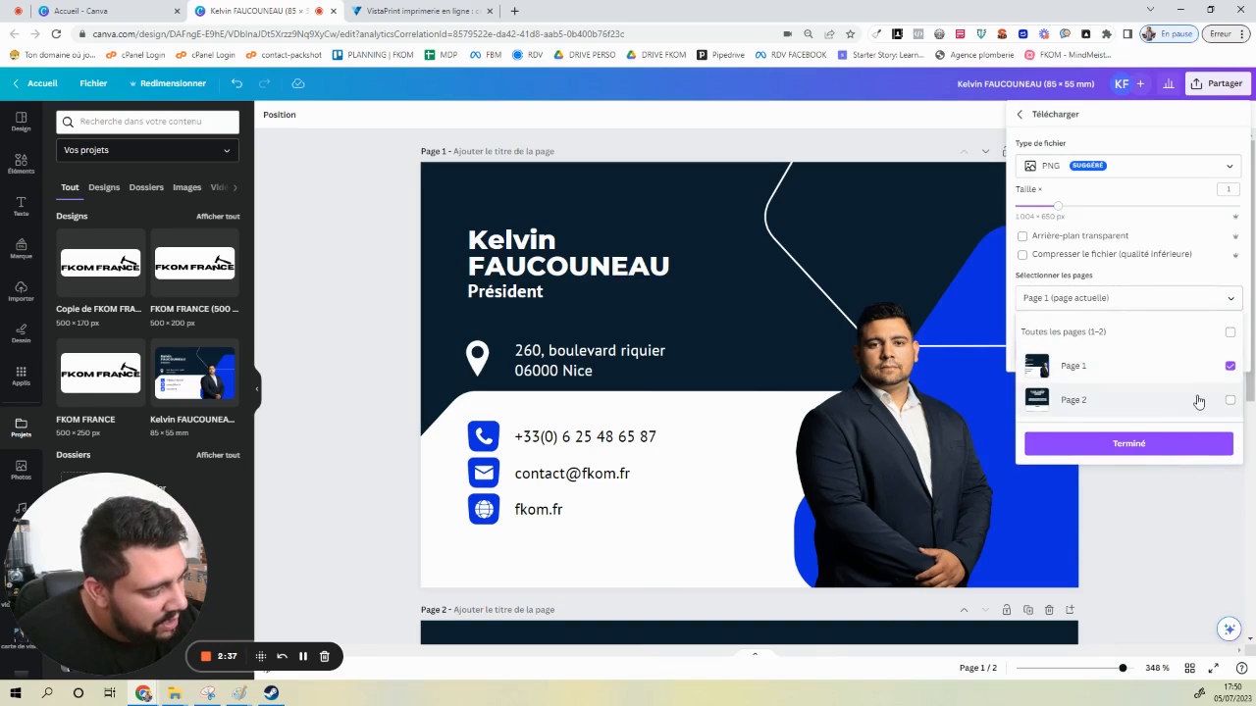
{"action": "left_click", "coordinate": [1178, 448]}
Download the card pages and save the compressed file in the Téléchargements folder
{"action": "left_click", "coordinate": [1123, 352]}
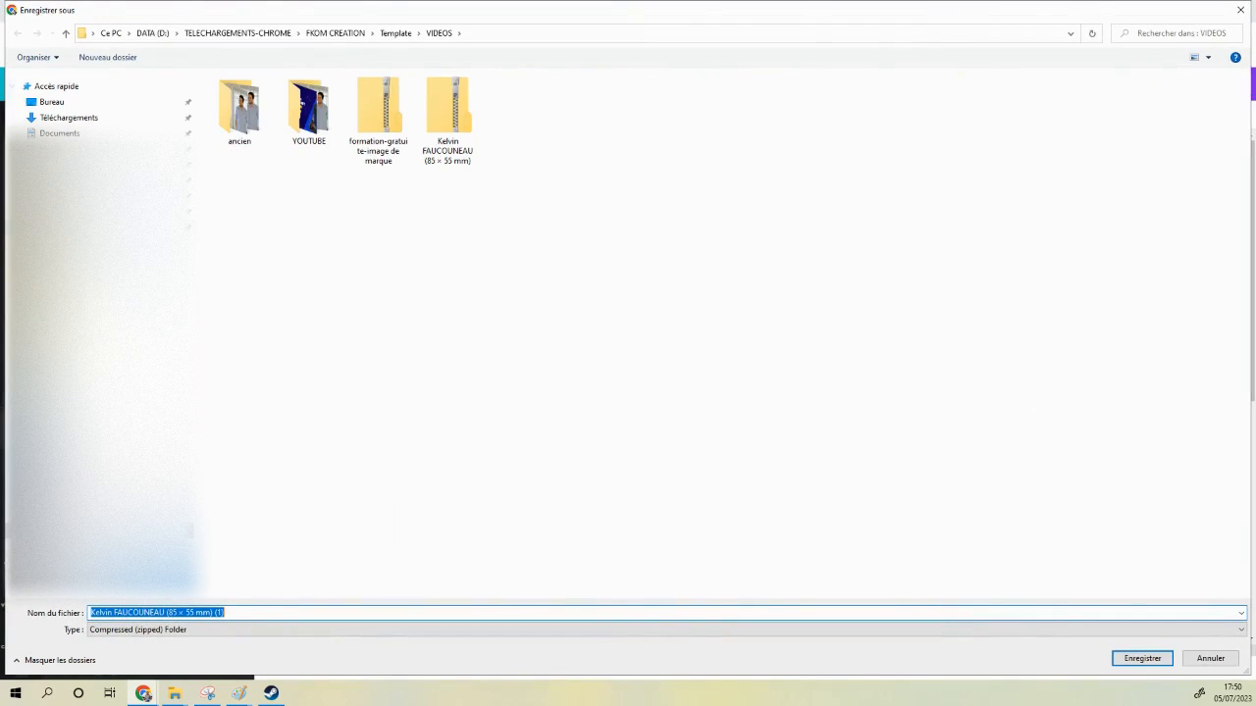
{"action": "left_click", "coordinate": [135, 119]}
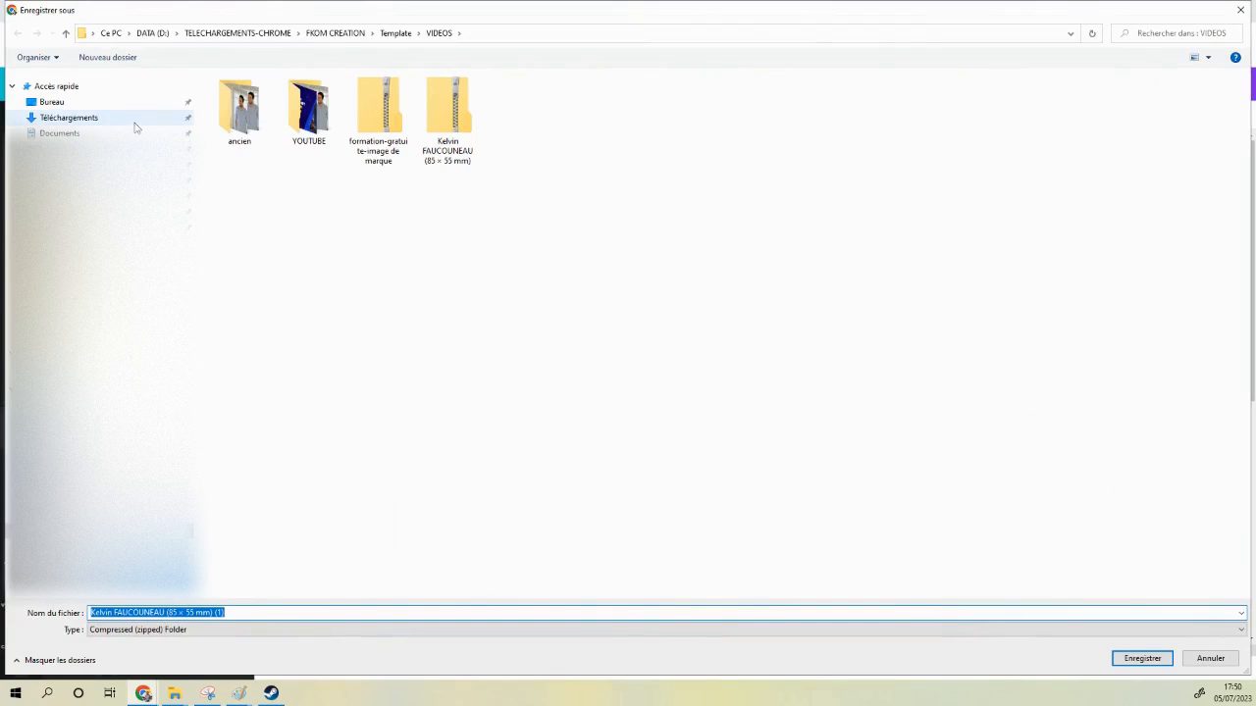
{"action": "left_click", "coordinate": [1141, 658]}
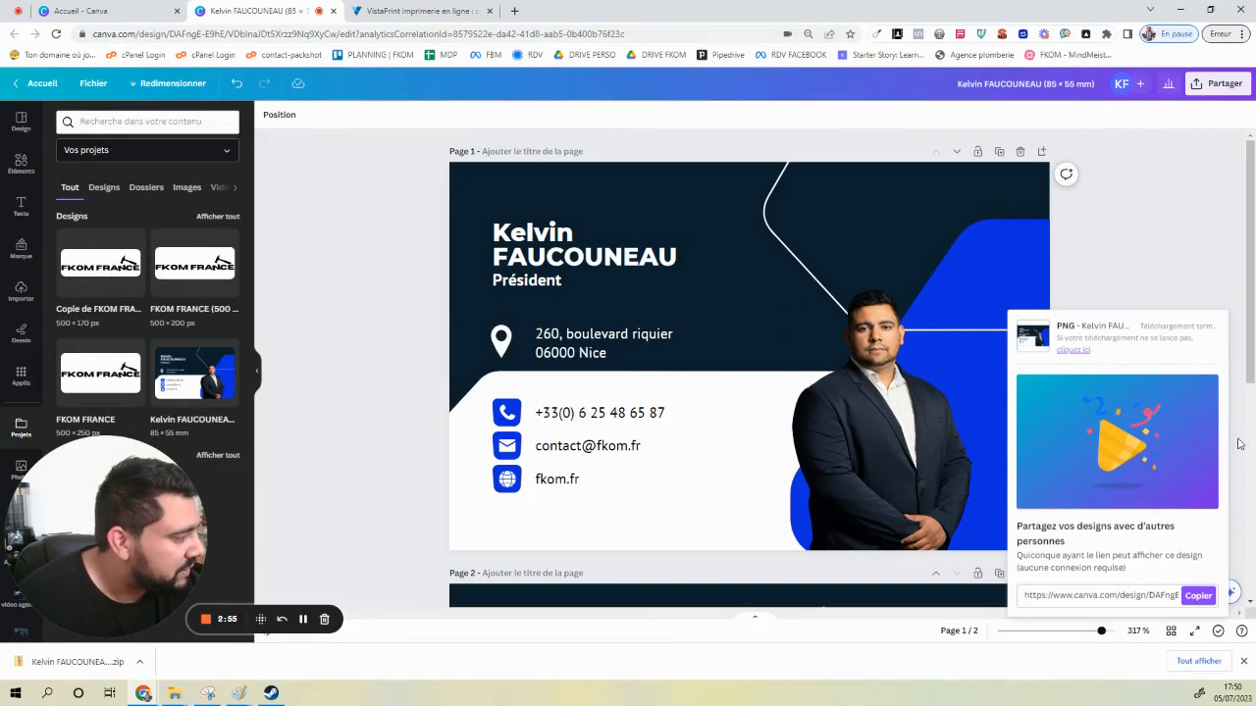
Locate the downloaded compressed file in its folder and open it to view the card's PNG pages
{"action": "left_click", "coordinate": [1144, 253]}
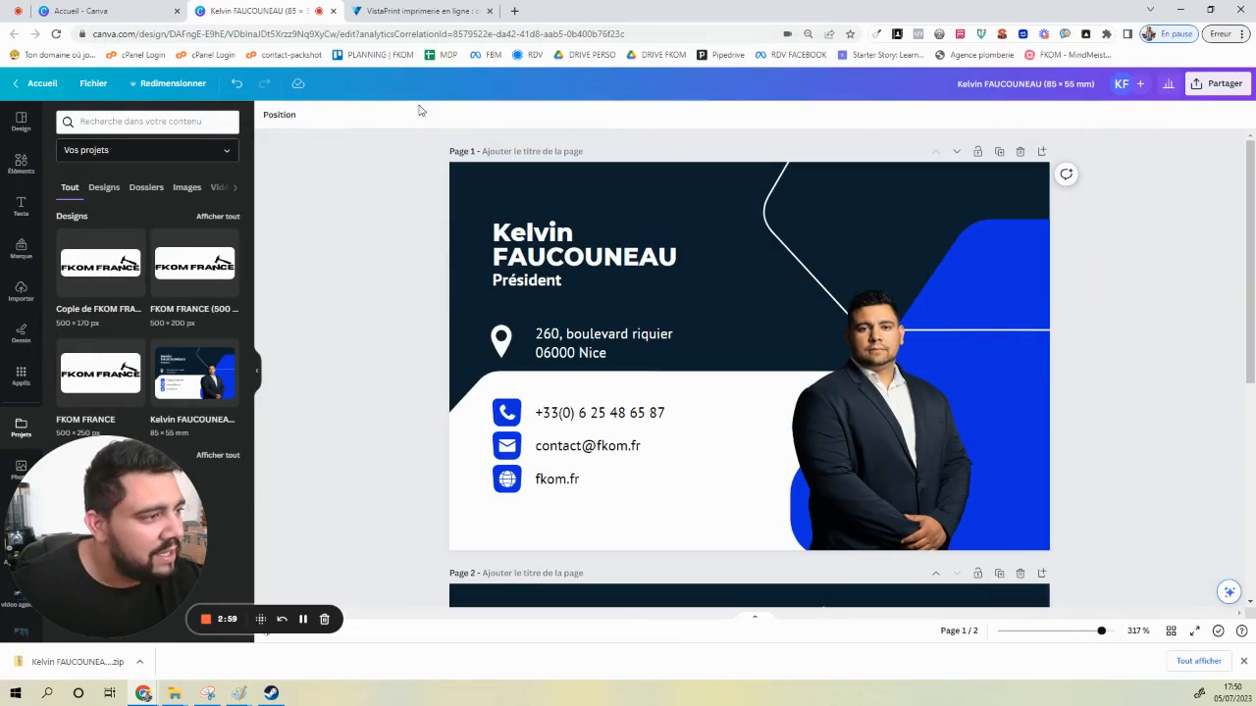
{"action": "left_click", "coordinate": [141, 664]}
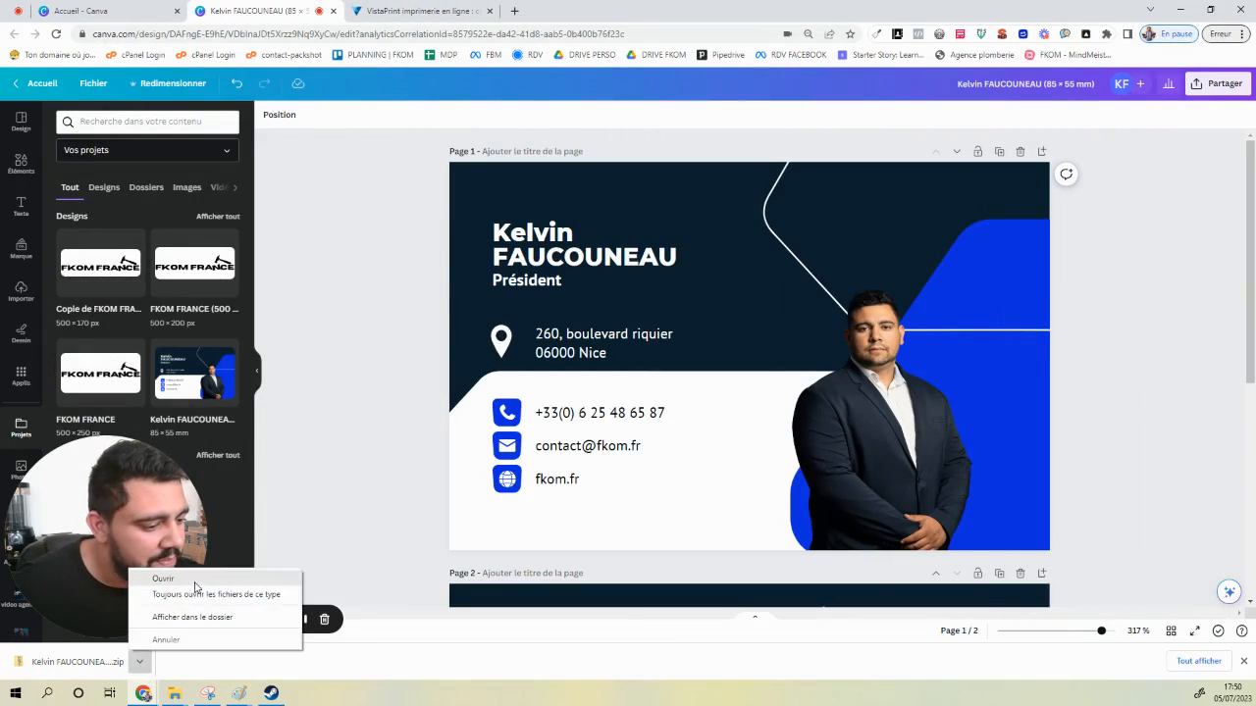
{"action": "left_click", "coordinate": [196, 617]}
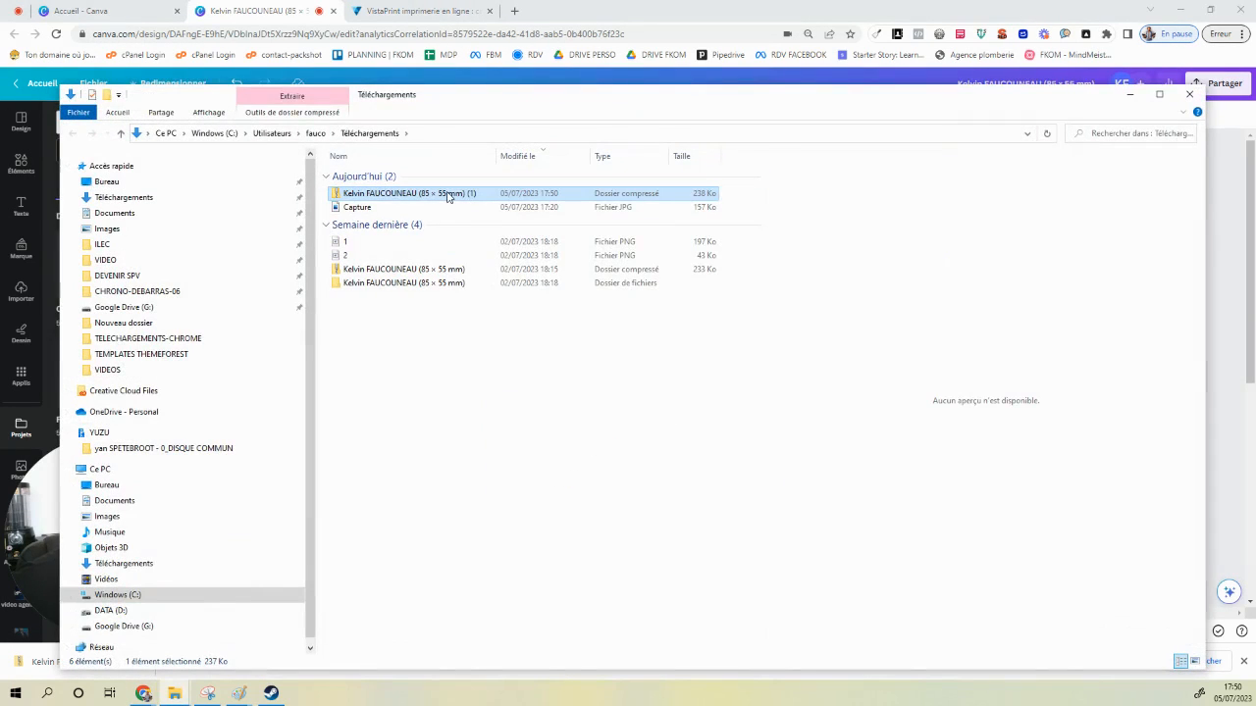
{"action": "right_click", "coordinate": [448, 196]}
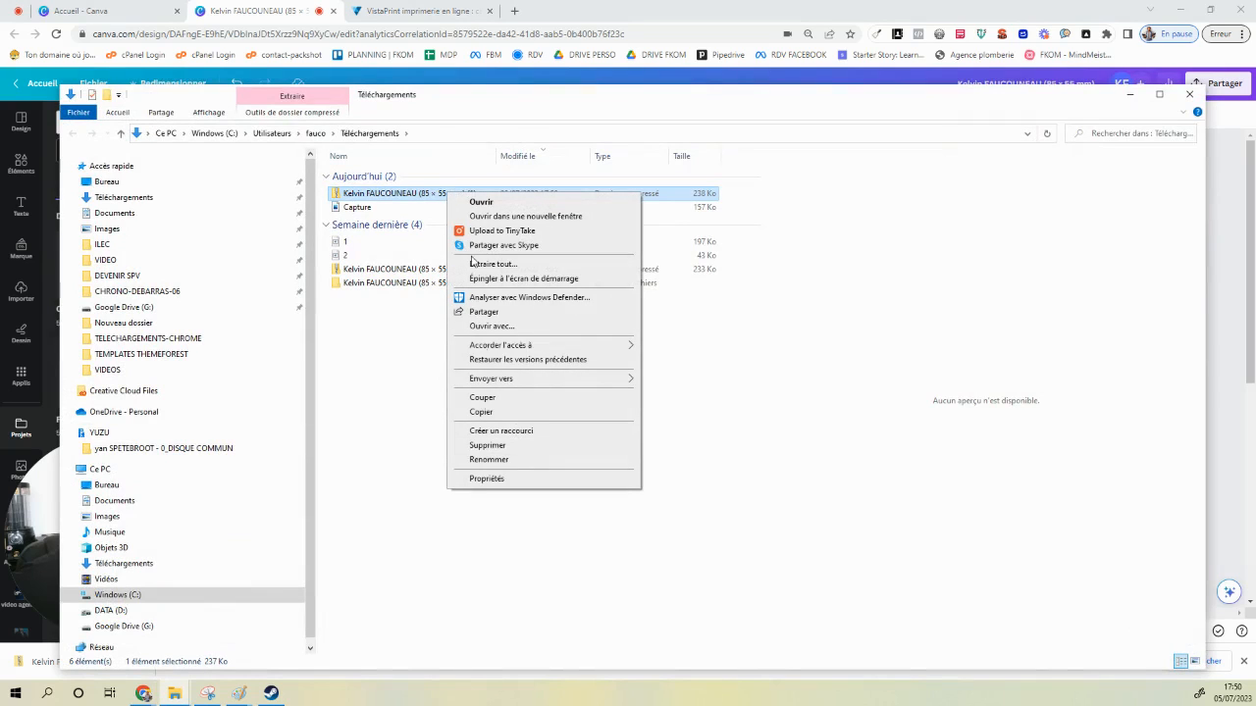
{"action": "left_click", "coordinate": [418, 196]}
{"action": "double_click", "coordinate": [418, 196]}
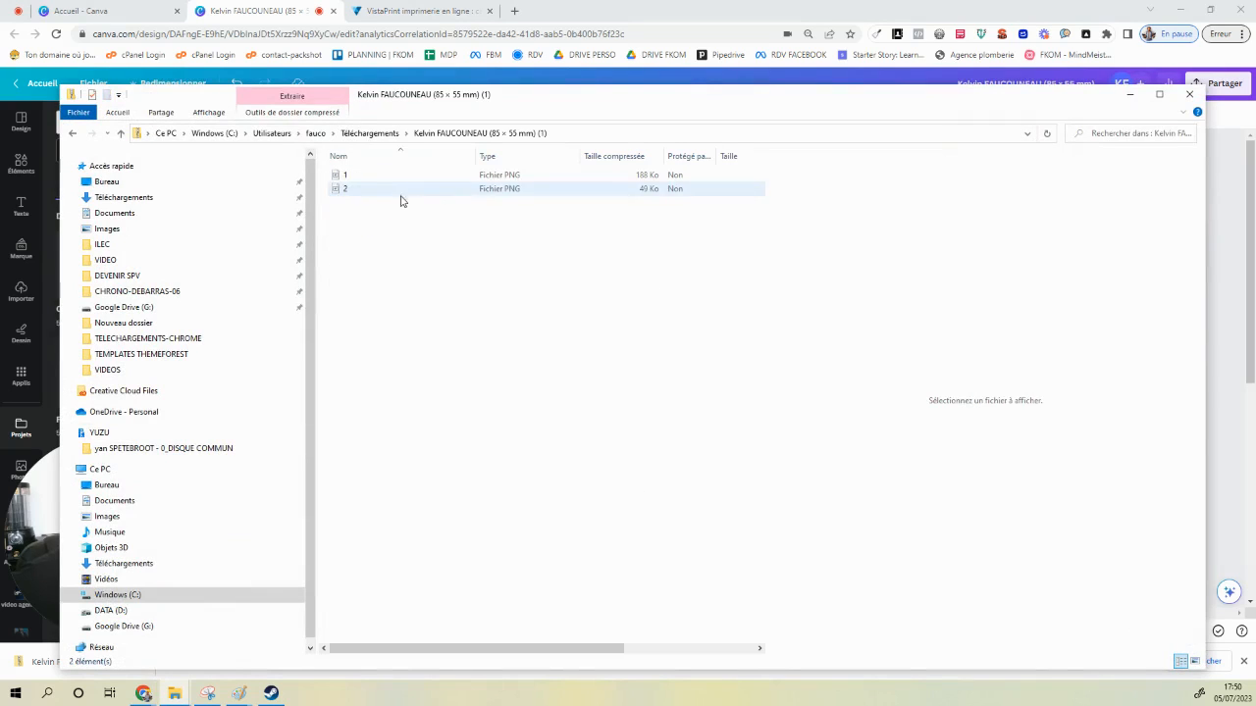
Try to copy PNG files 1 and 2 from the archive into Téléchargements, ignoring files with identical names, and return to the browser
{"action": "left_click_drag", "start_coordinate": [390, 209], "coordinate": [385, 134]}
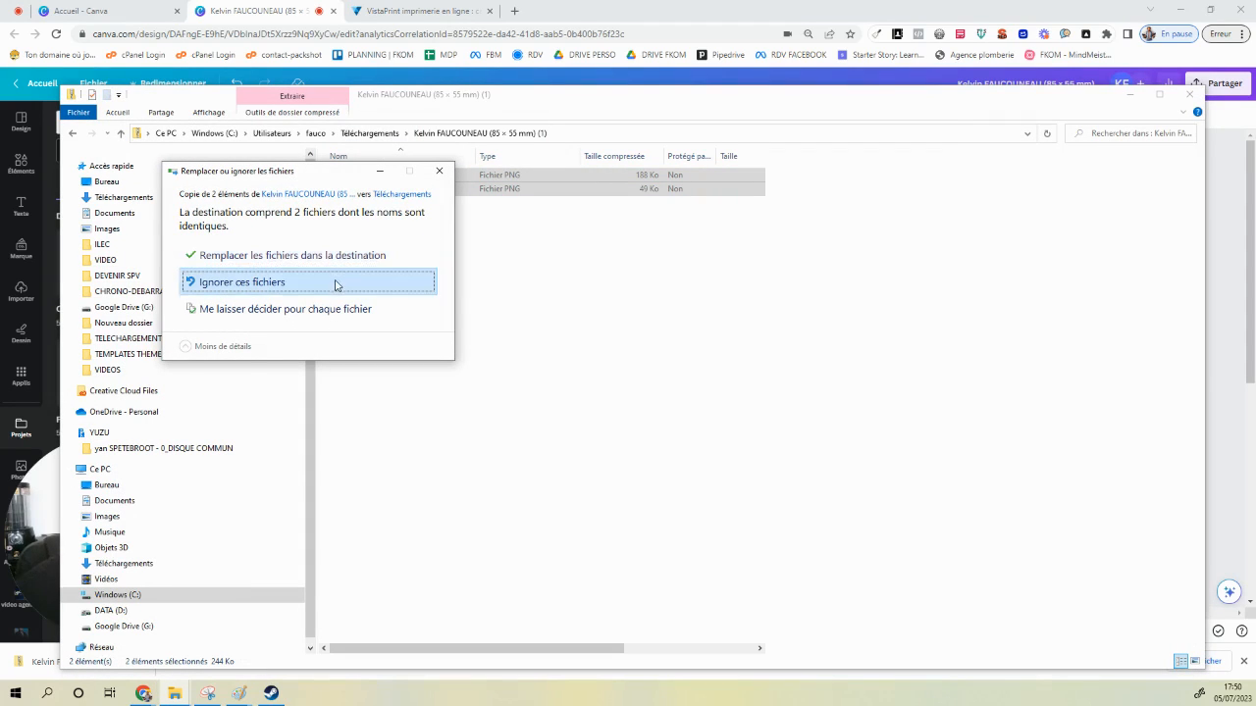
{"action": "left_click", "coordinate": [336, 284]}
{"action": "left_click", "coordinate": [370, 134]}
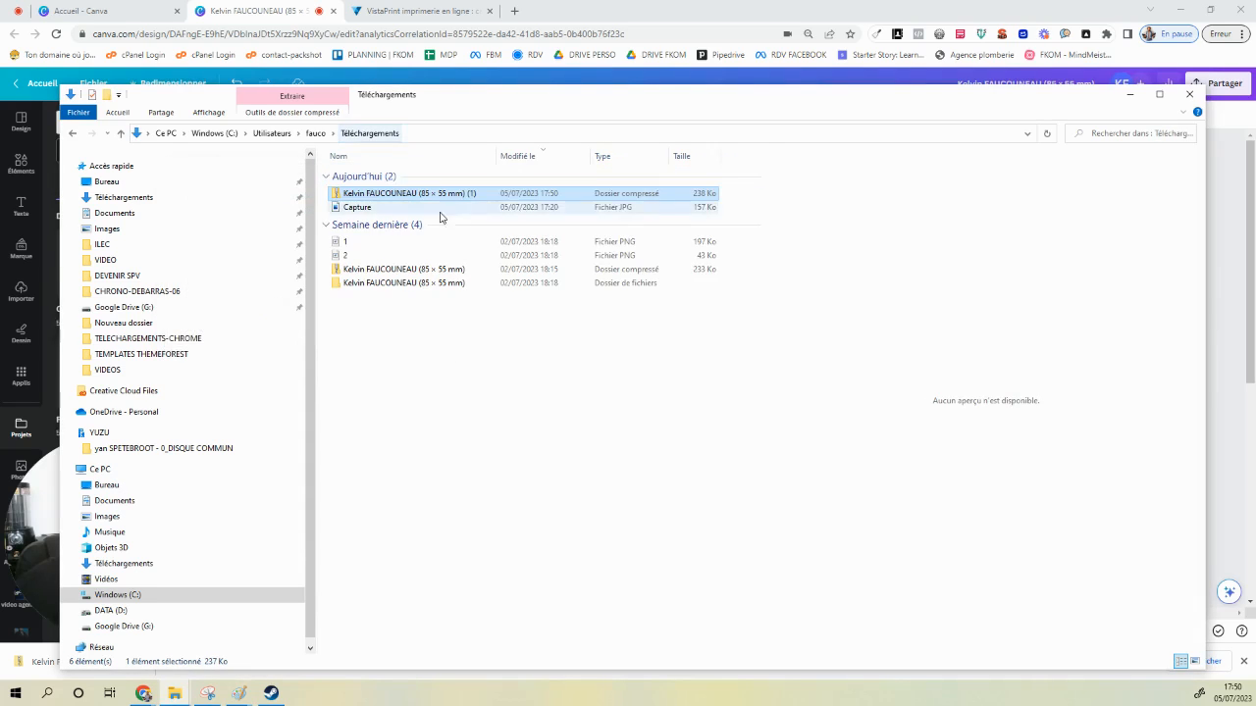
{"action": "left_click", "coordinate": [1130, 94]}
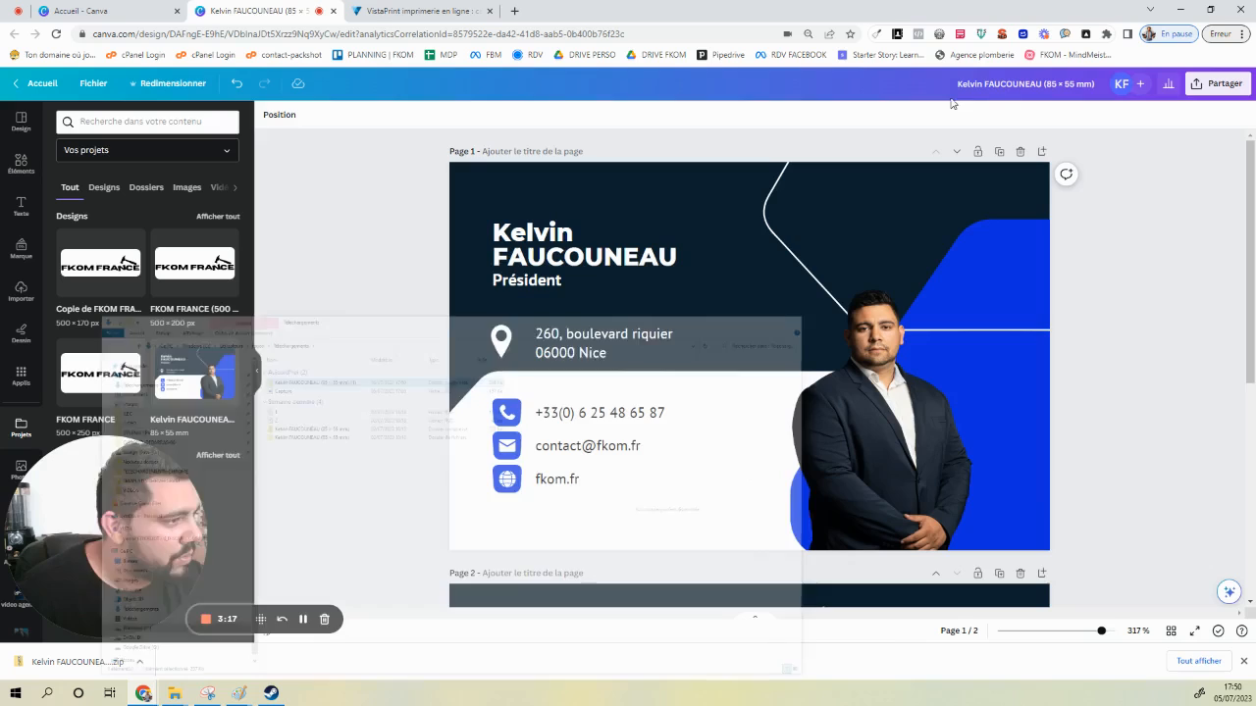
Switch to the VistaPrint website and open the Standard business card gallery from its Cartes de visite page
{"action": "left_click", "coordinate": [417, 10]}
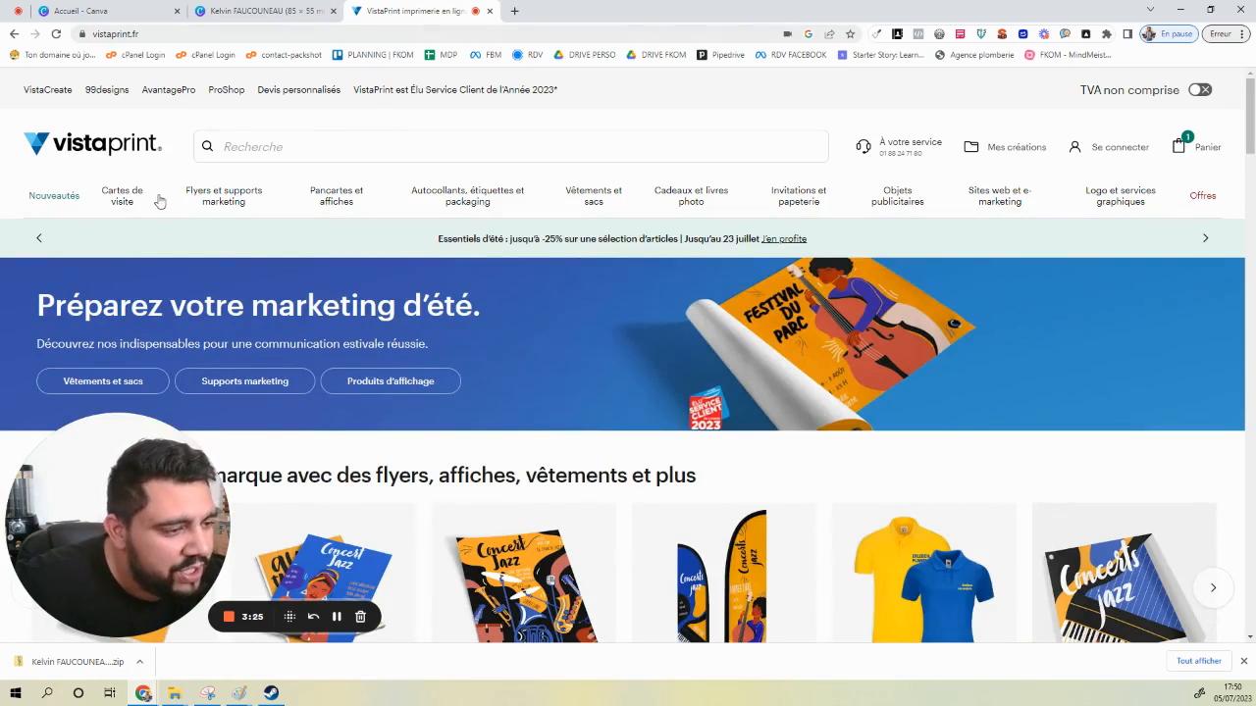
{"action": "mouse_move", "coordinate": [122, 204]}
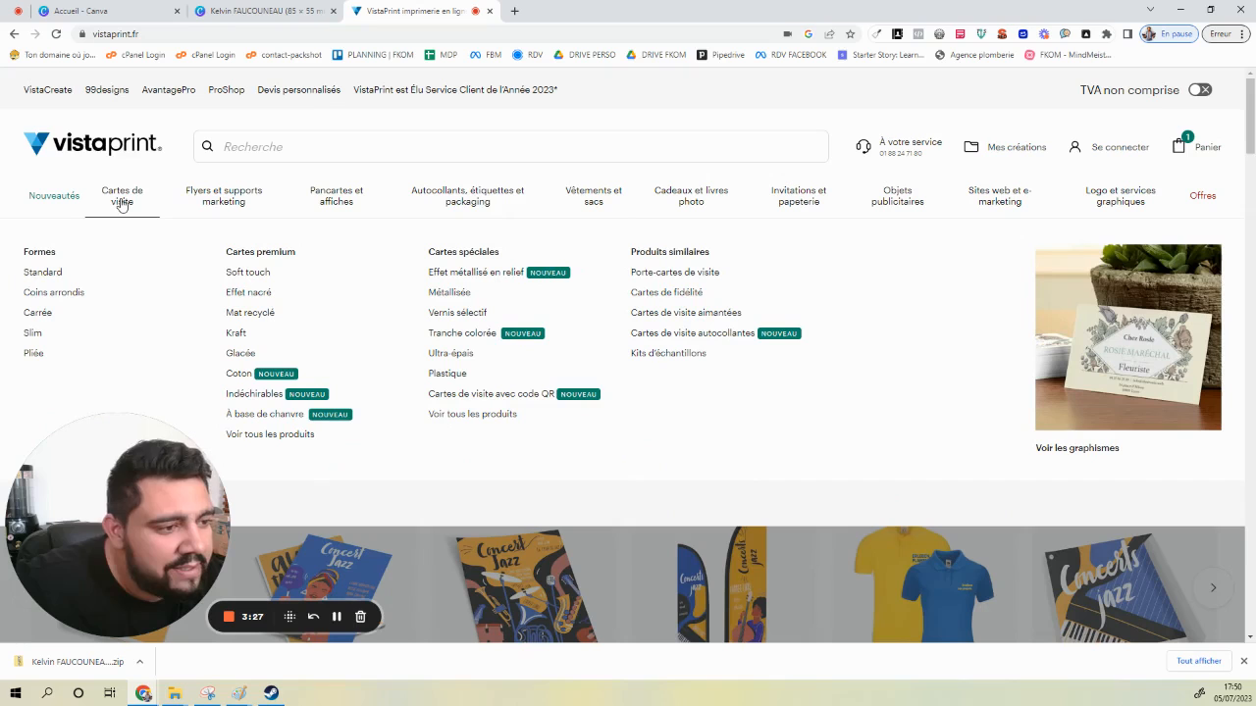
{"action": "left_click", "coordinate": [122, 201]}
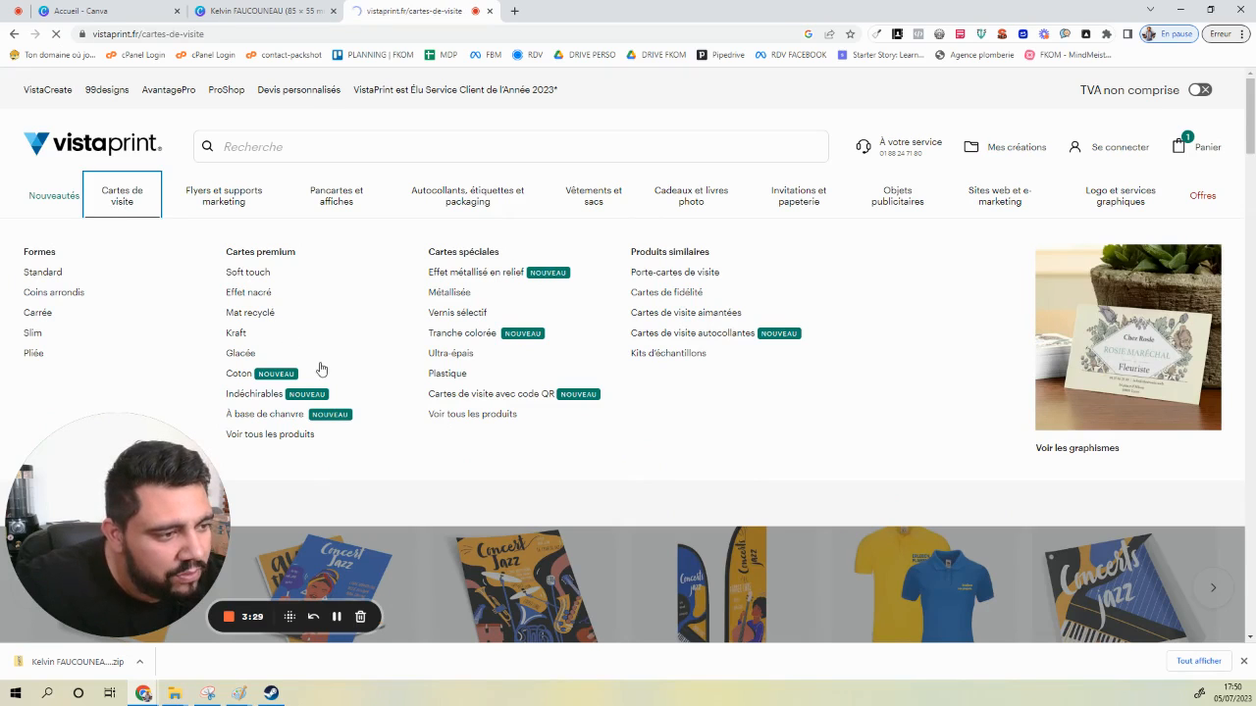
{"action": "scroll", "coordinate": [320, 339], "scroll_direction": "down", "scroll_amount": 3}
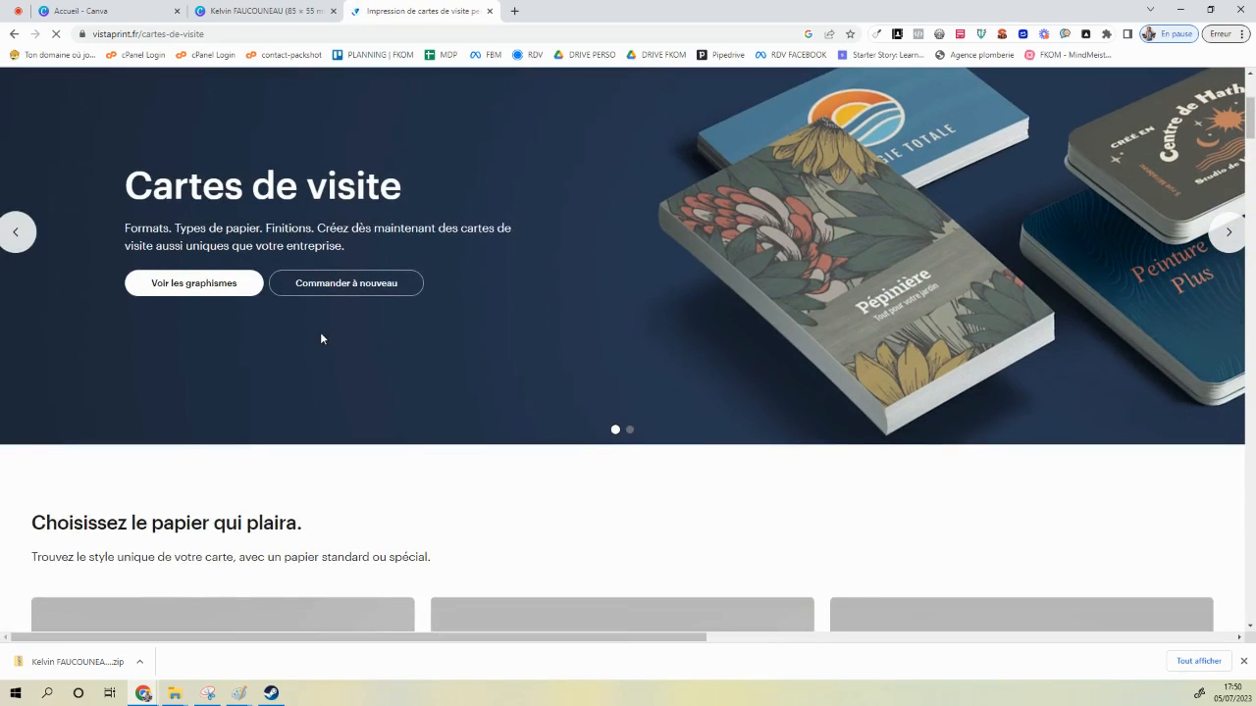
{"action": "scroll", "coordinate": [321, 339], "scroll_direction": "down", "scroll_amount": 8}
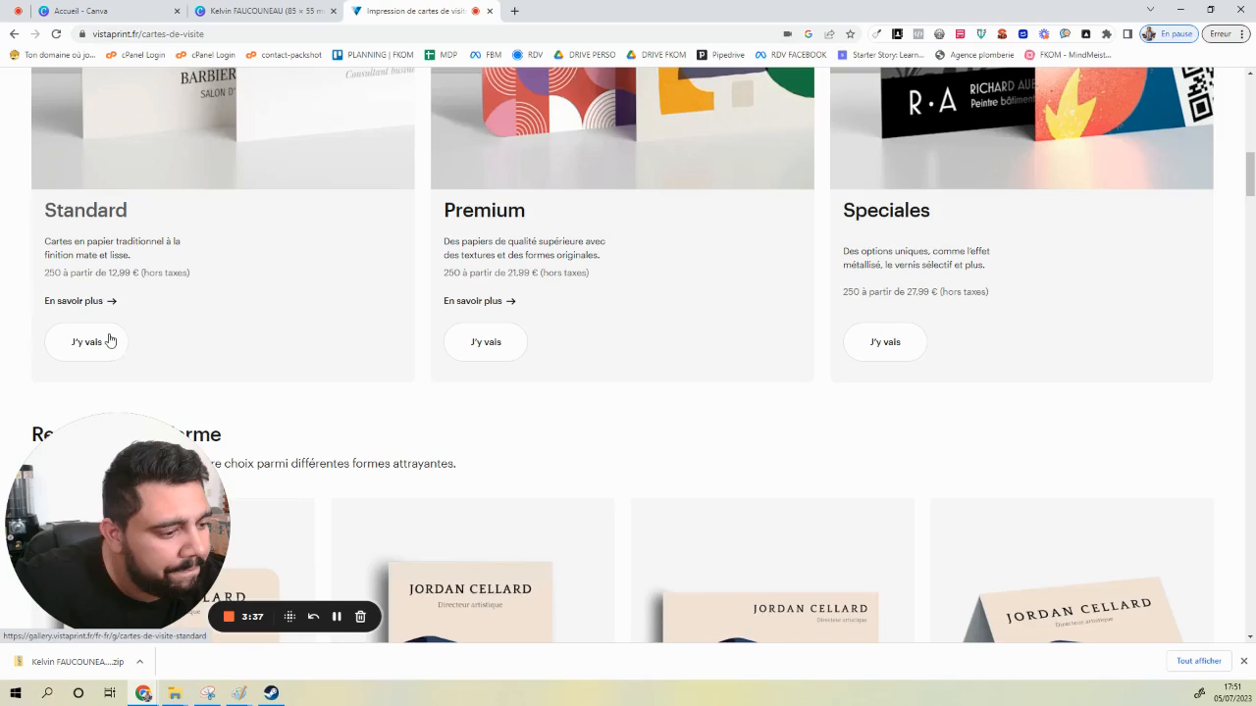
{"action": "left_click", "coordinate": [110, 341]}
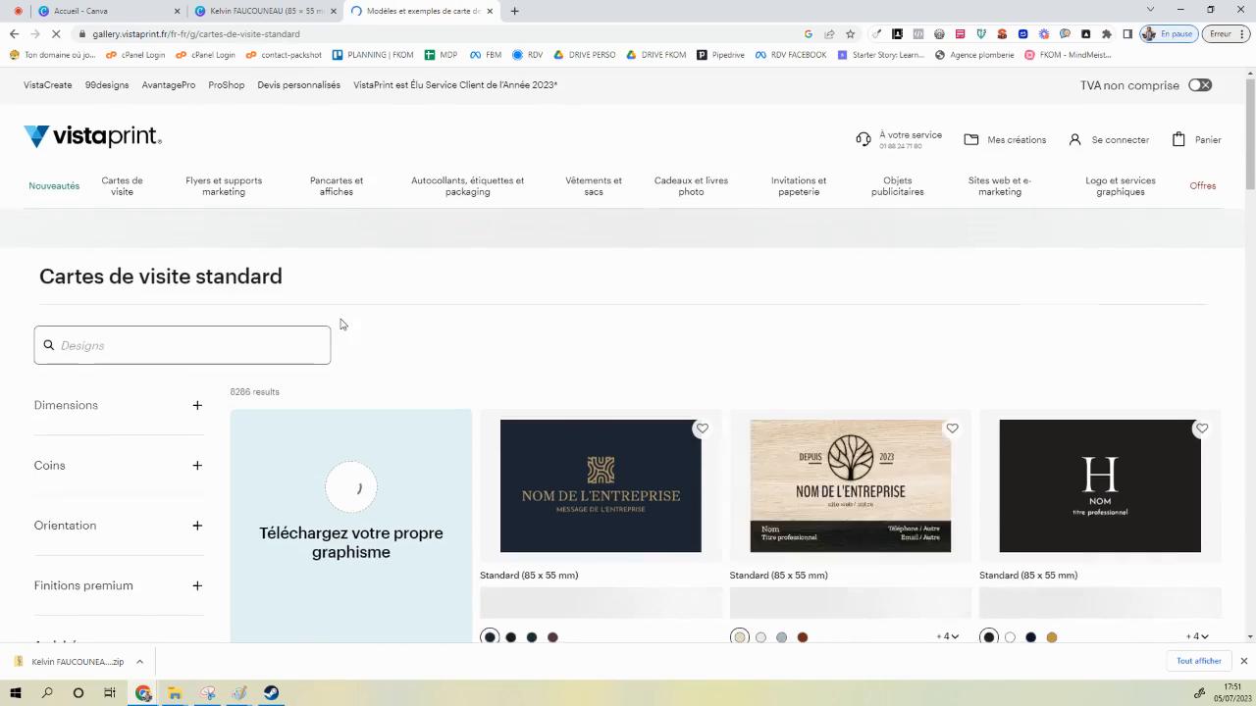
Choose to upload your own artwork and select the horizontal Standard (85 x 55 mm) card format
{"action": "scroll", "coordinate": [341, 324], "scroll_direction": "down", "scroll_amount": 2}
{"action": "scroll", "coordinate": [271, 239], "scroll_direction": "down", "scroll_amount": 2}
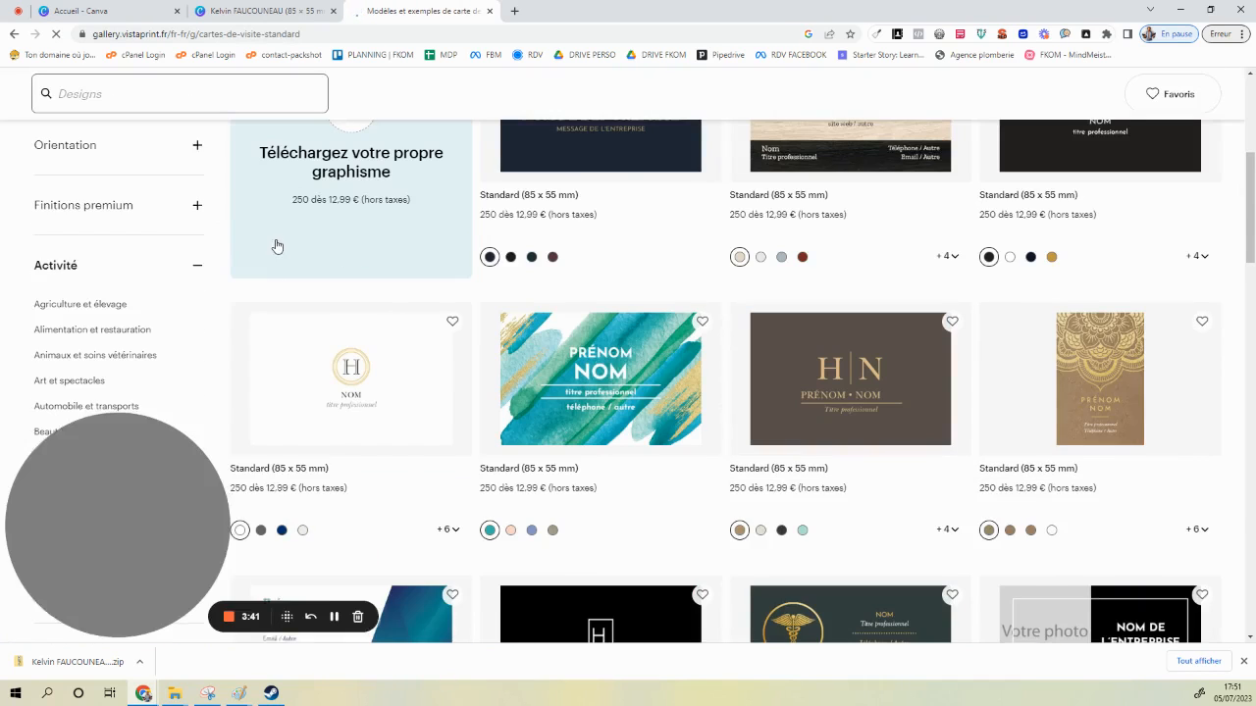
{"action": "scroll", "coordinate": [277, 245], "scroll_direction": "up", "scroll_amount": 1}
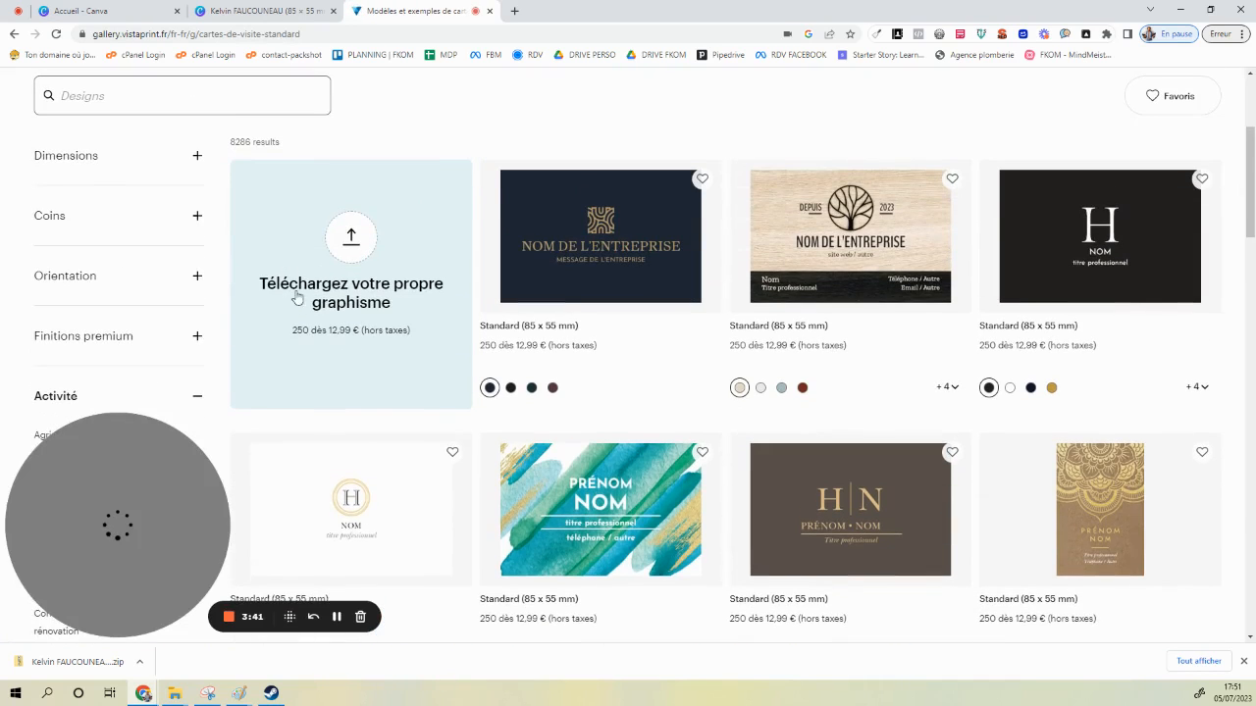
{"action": "left_click", "coordinate": [354, 254]}
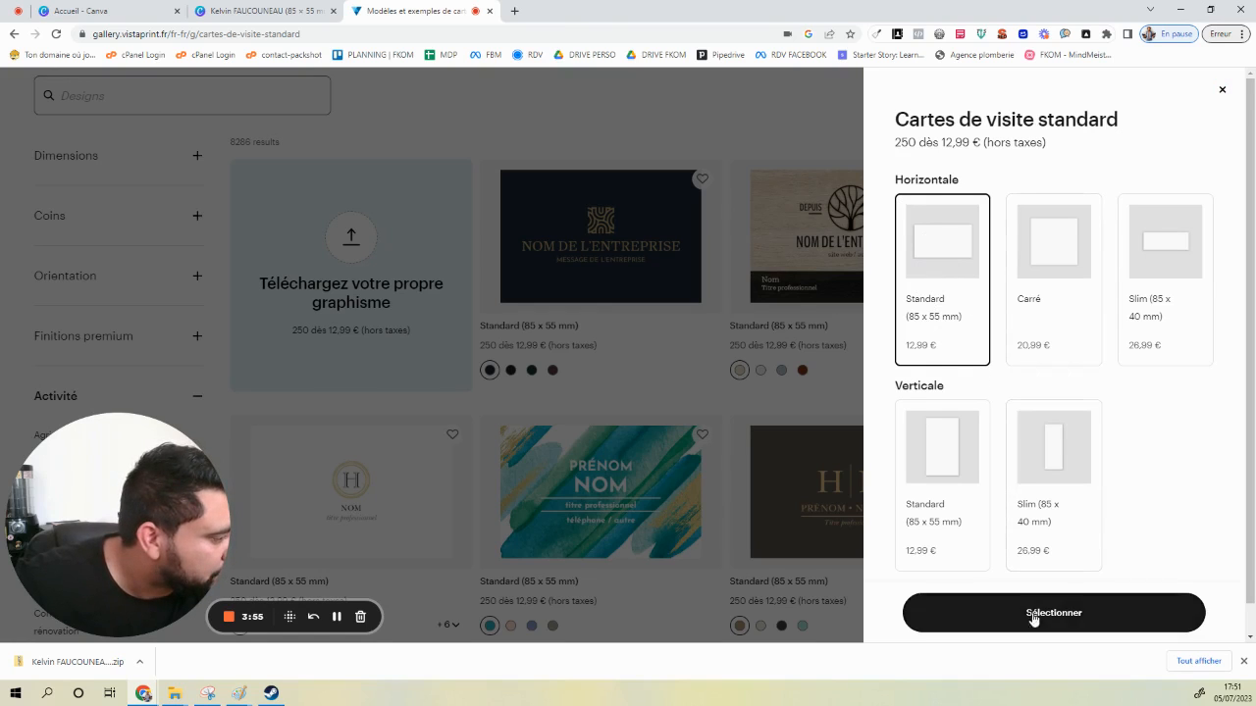
{"action": "scroll", "coordinate": [1121, 550], "scroll_direction": "down", "scroll_amount": 1}
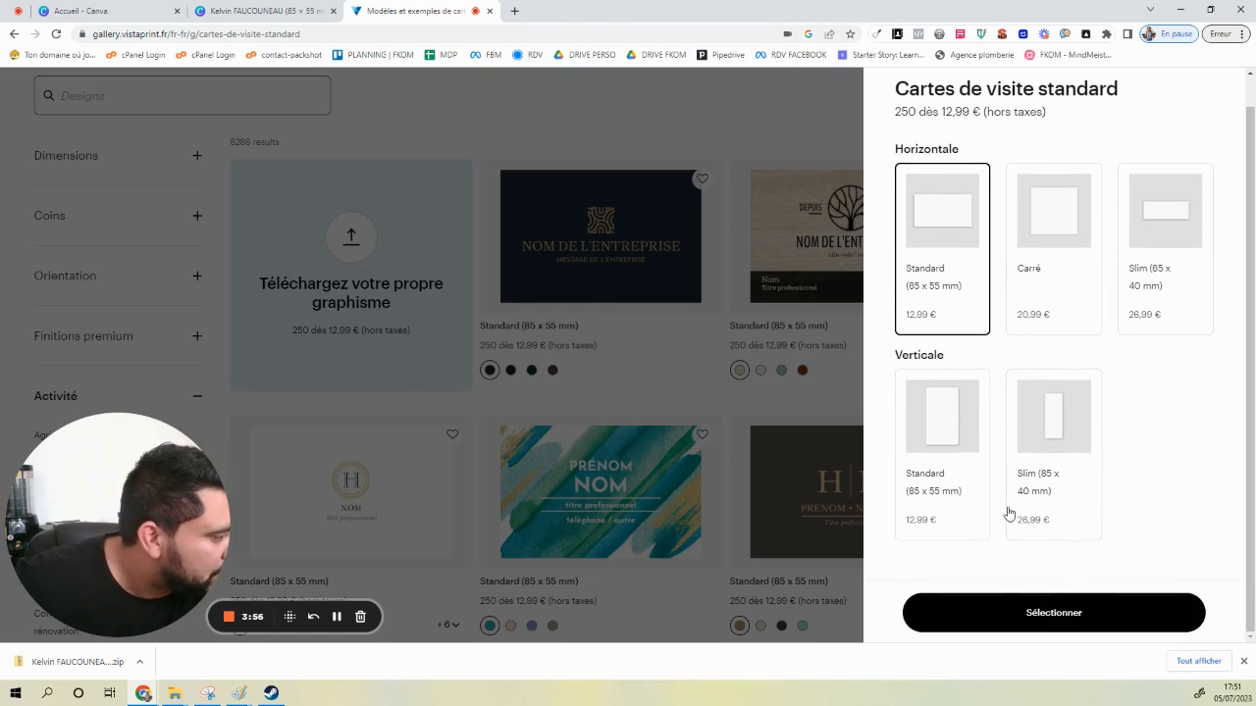
{"action": "left_click", "coordinate": [1080, 613]}
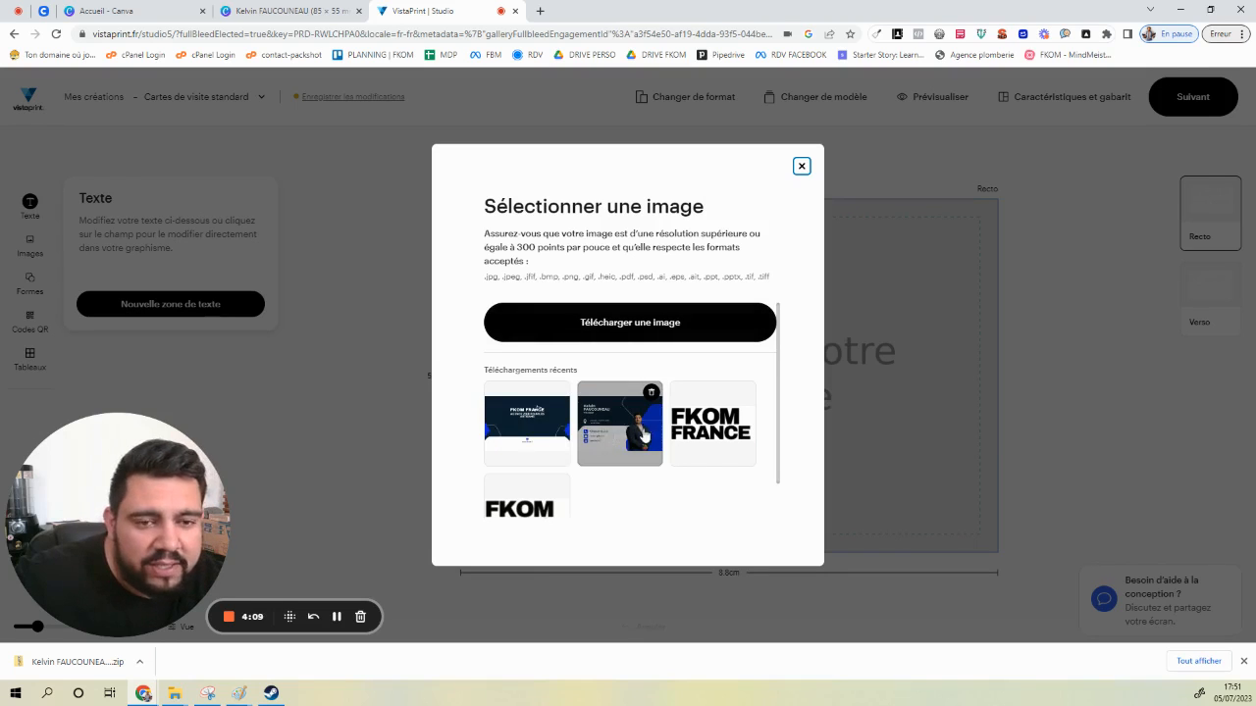
Place the recently uploaded image of the card's portrait side on the Recto of the standard card
{"action": "left_click", "coordinate": [675, 331]}
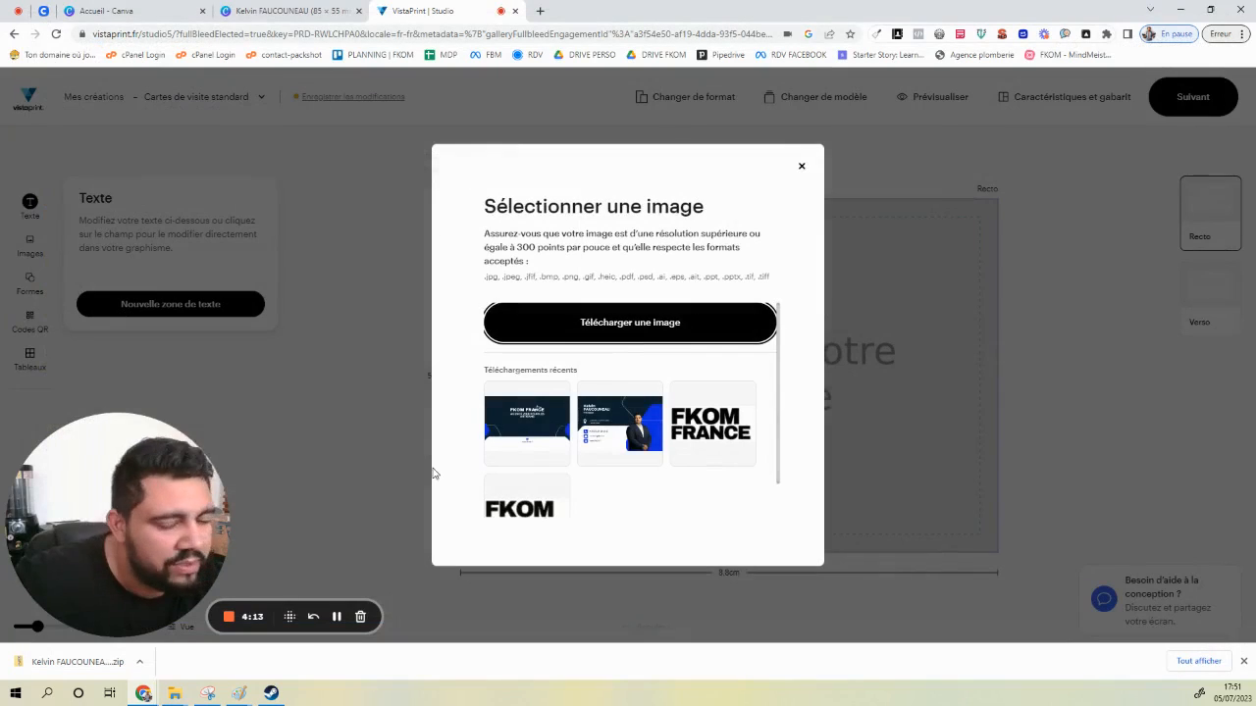
{"action": "left_click", "coordinate": [602, 449]}
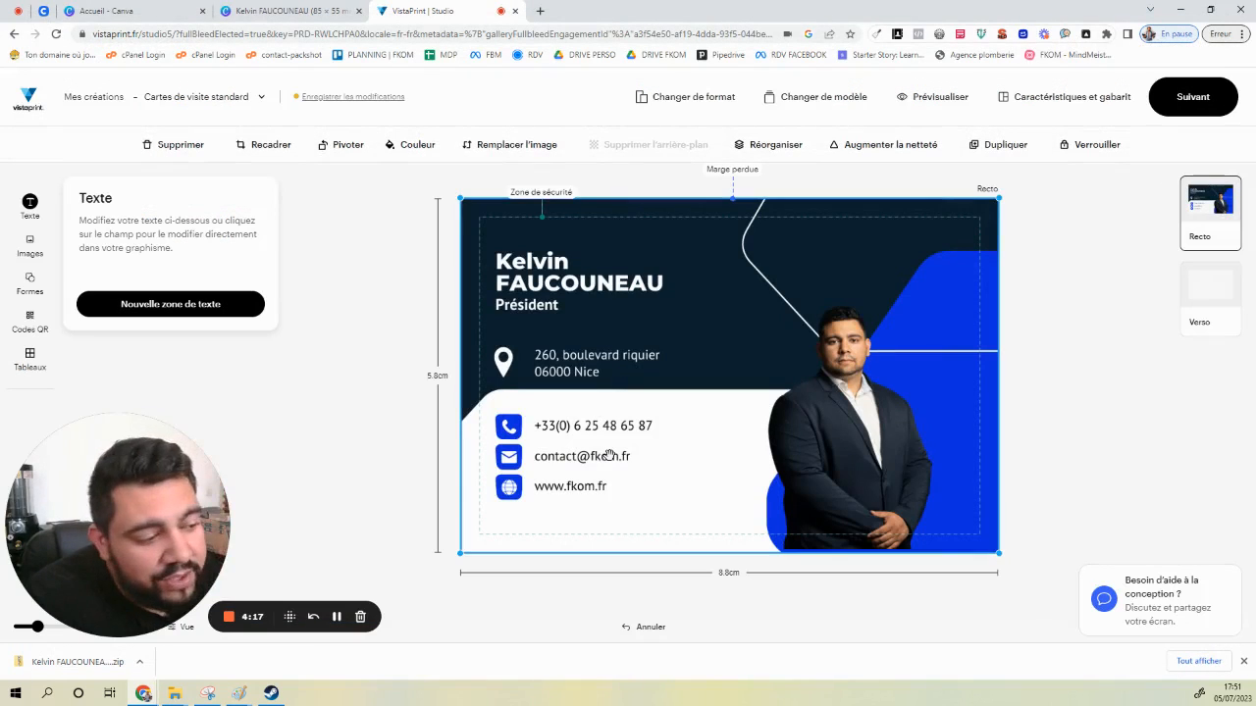
Enlarge the portrait-side image on the Recto slightly so it extends past the card's edges
{"action": "left_click", "coordinate": [396, 364]}
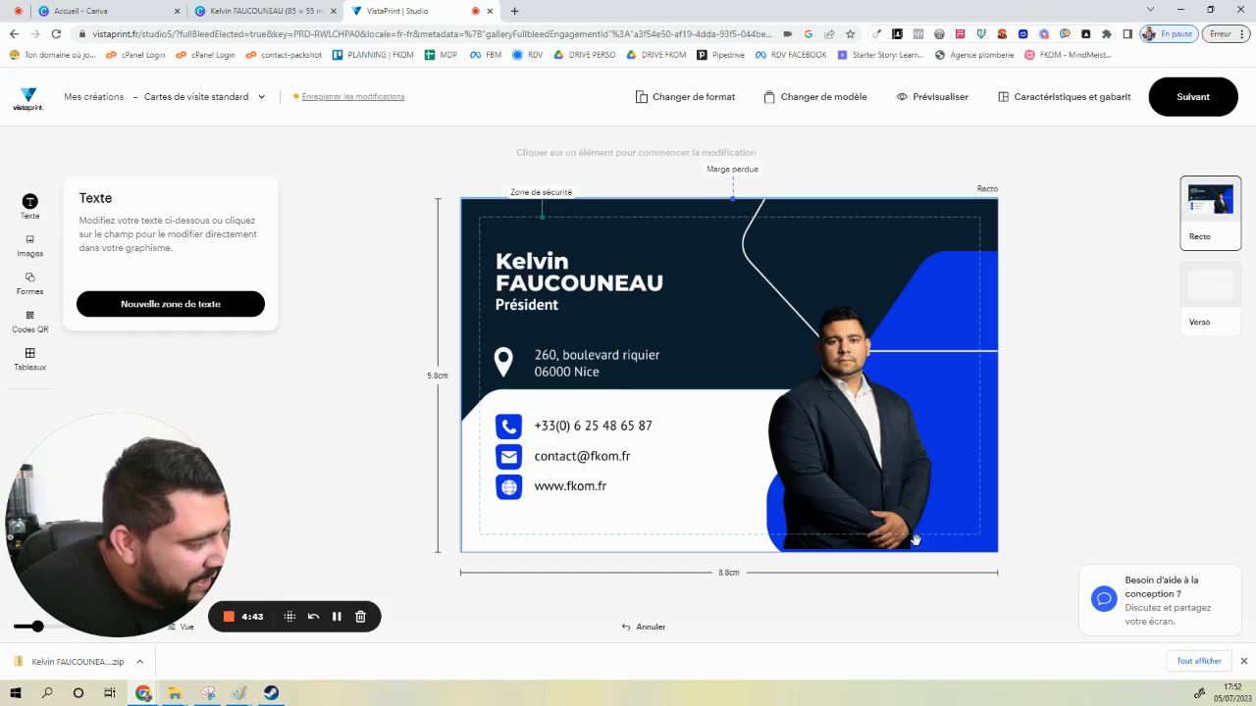
{"action": "left_click", "coordinate": [842, 540]}
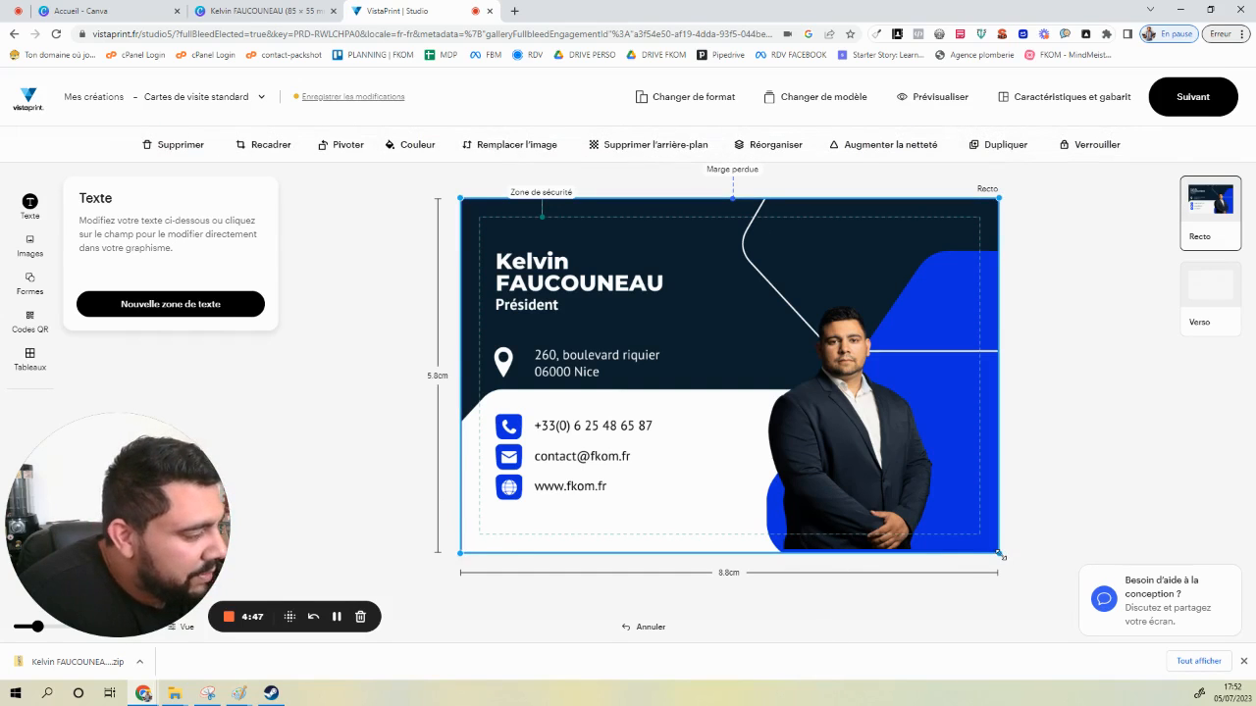
{"action": "left_click_drag", "start_coordinate": [998, 556], "coordinate": [1003, 552]}
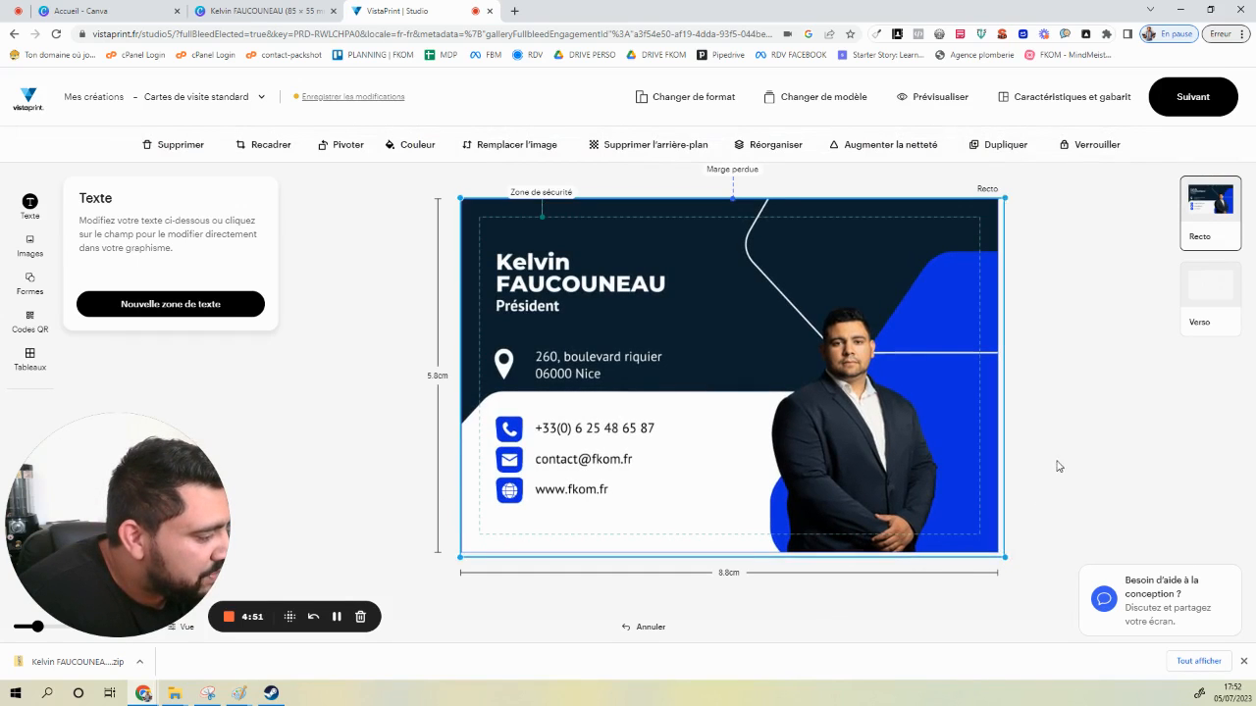
{"action": "left_click", "coordinate": [1020, 550]}
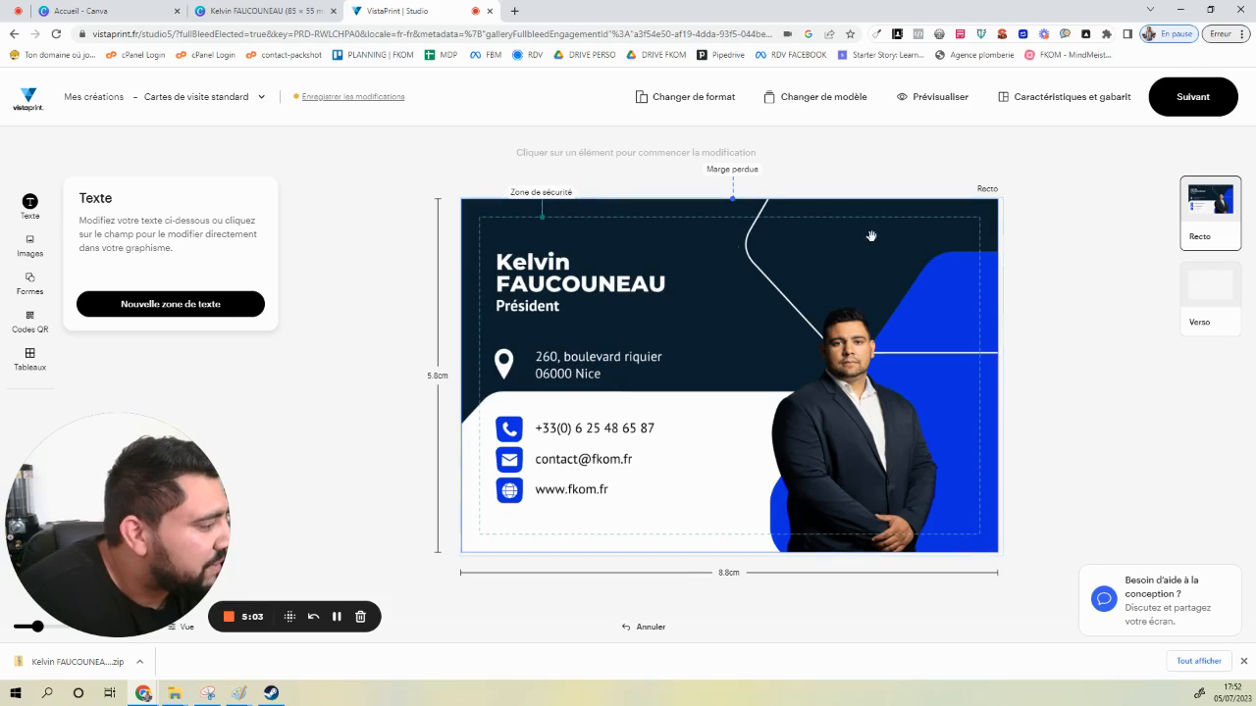
Add a Verso from your own artwork, using the recently uploaded FKOM FRANCE logo-side image
{"action": "left_click", "coordinate": [1203, 285]}
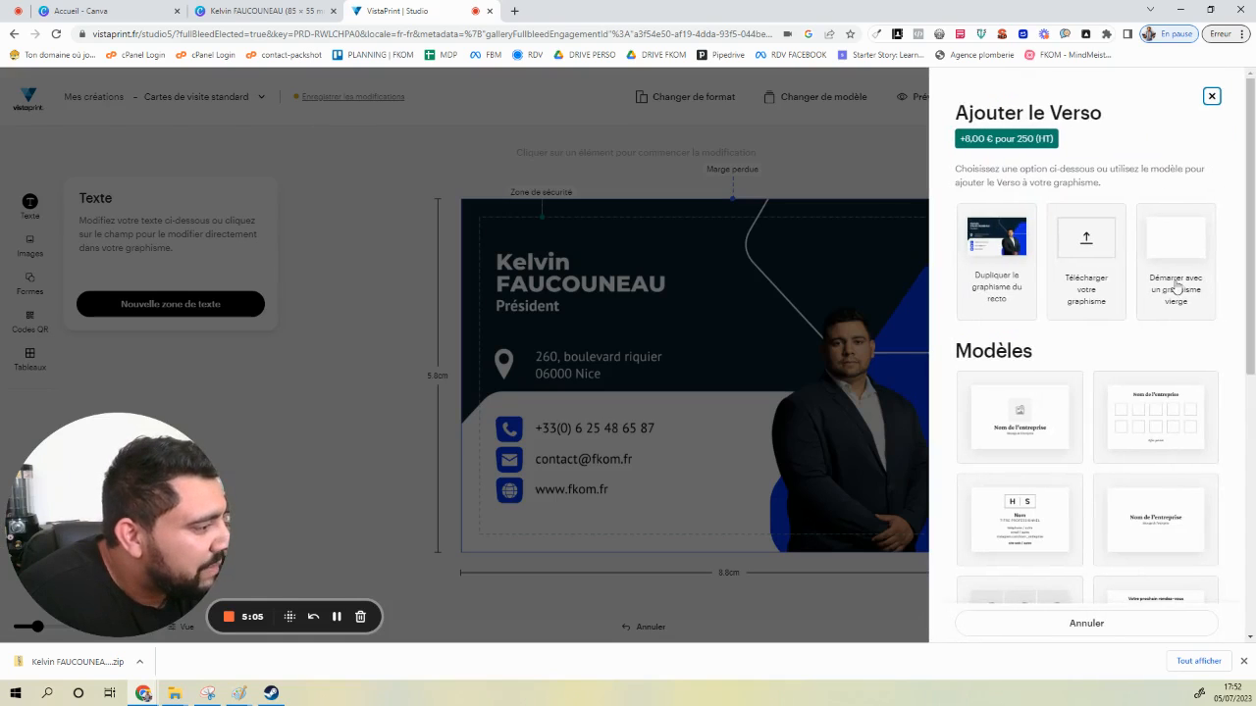
{"action": "left_click", "coordinate": [1212, 97]}
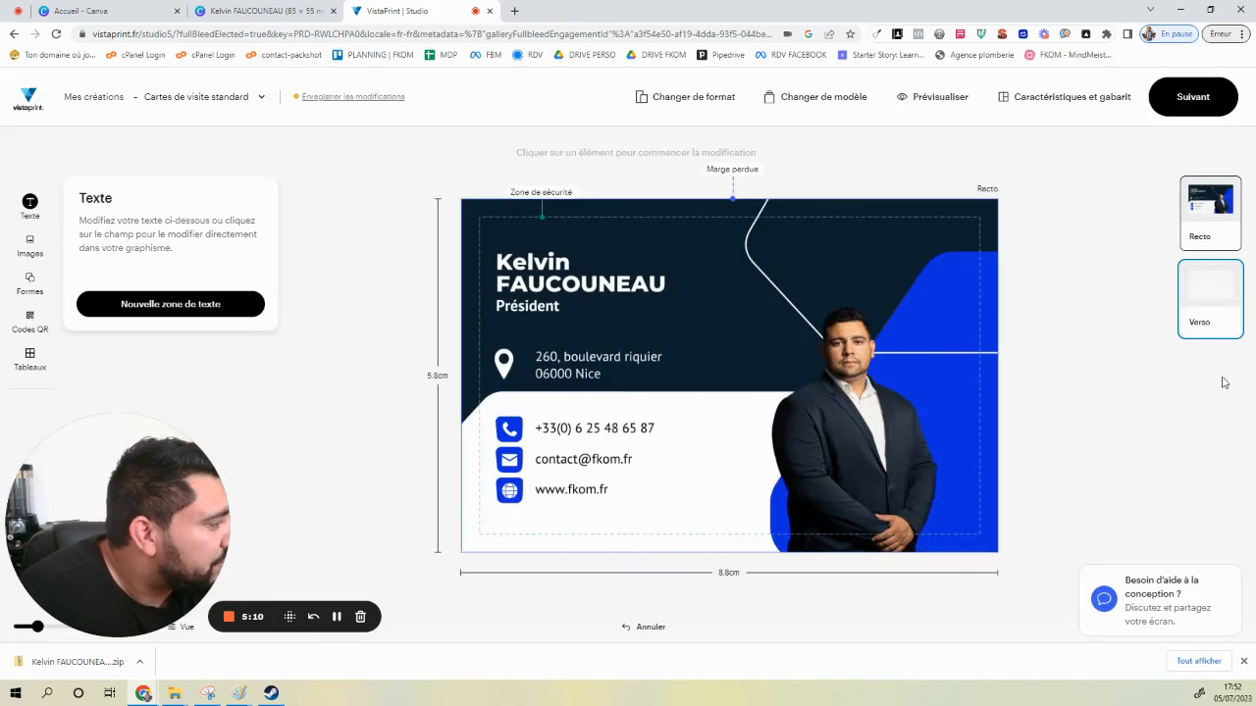
{"action": "left_click", "coordinate": [1208, 325]}
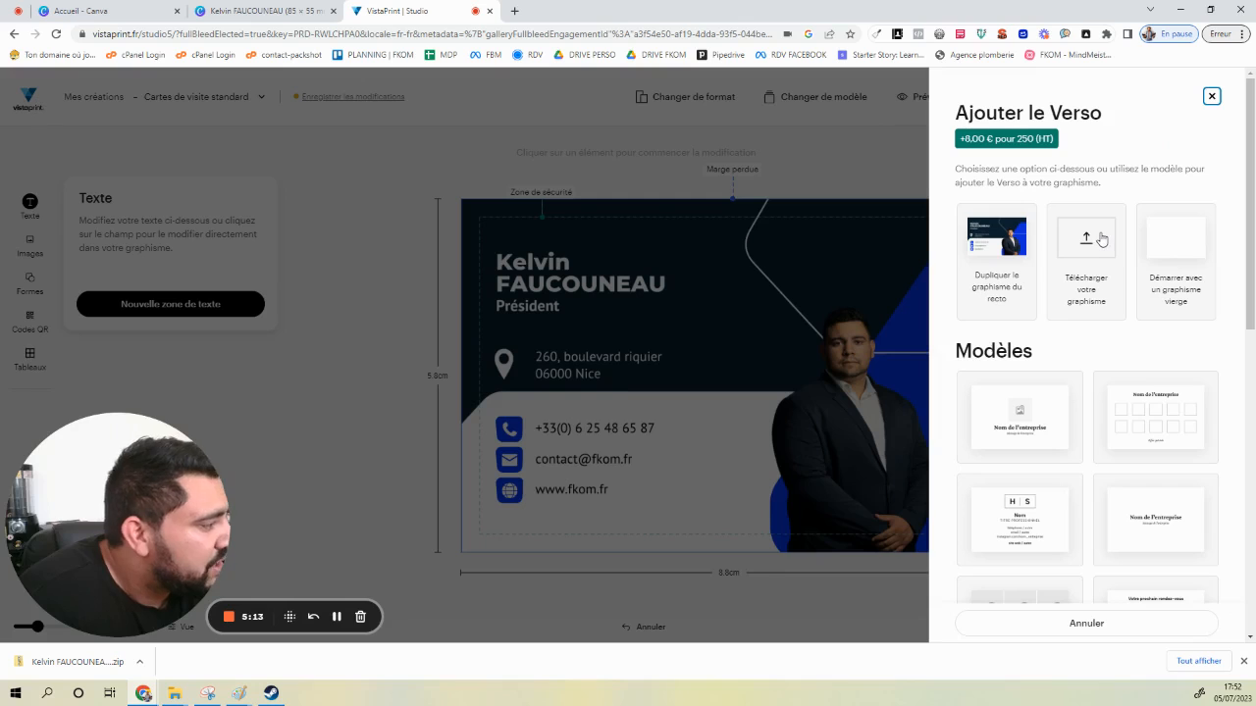
{"action": "left_click", "coordinate": [1097, 241]}
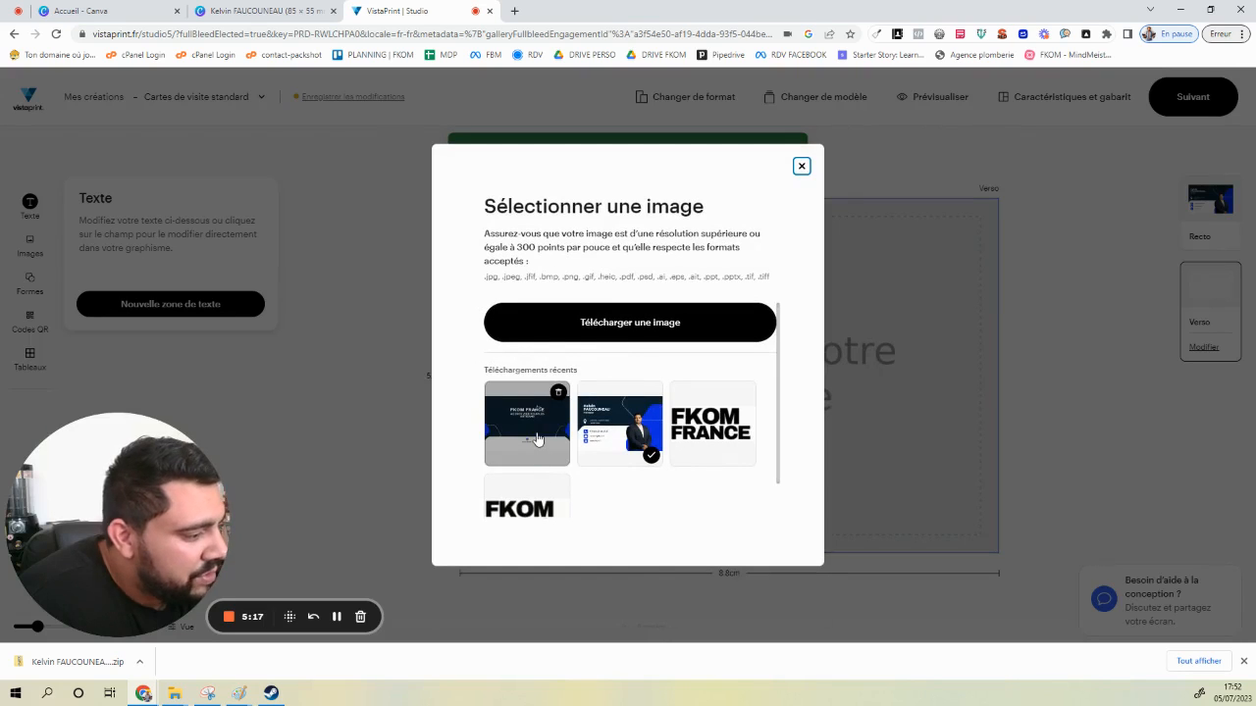
{"action": "left_click", "coordinate": [538, 438]}
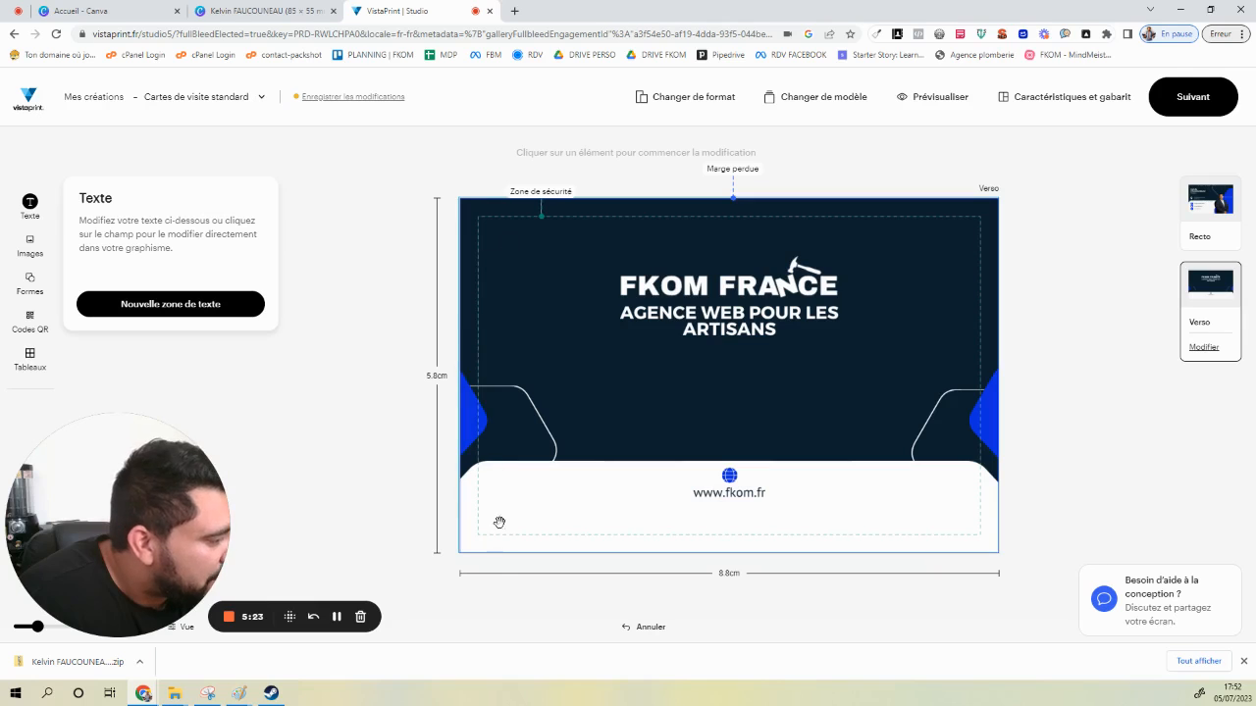
Check both sides of the card in the final design review, then approve the artwork and continue
{"action": "left_click", "coordinate": [1193, 100]}
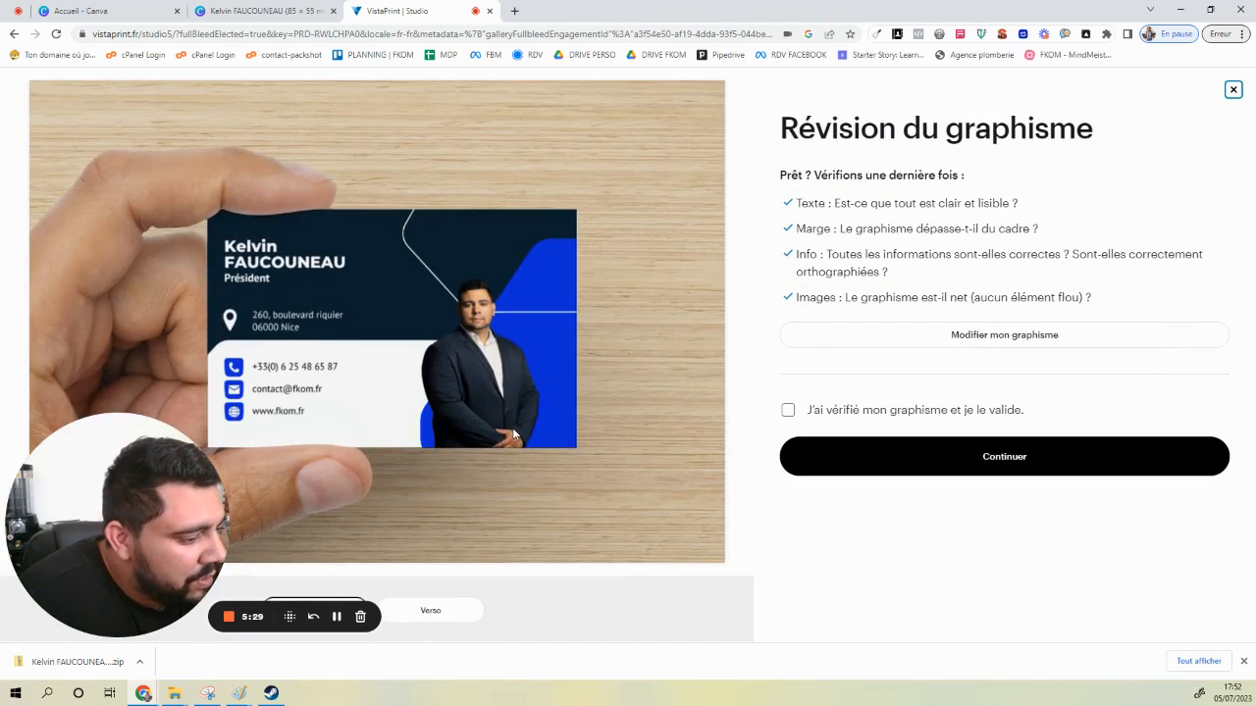
{"action": "left_click", "coordinate": [443, 612]}
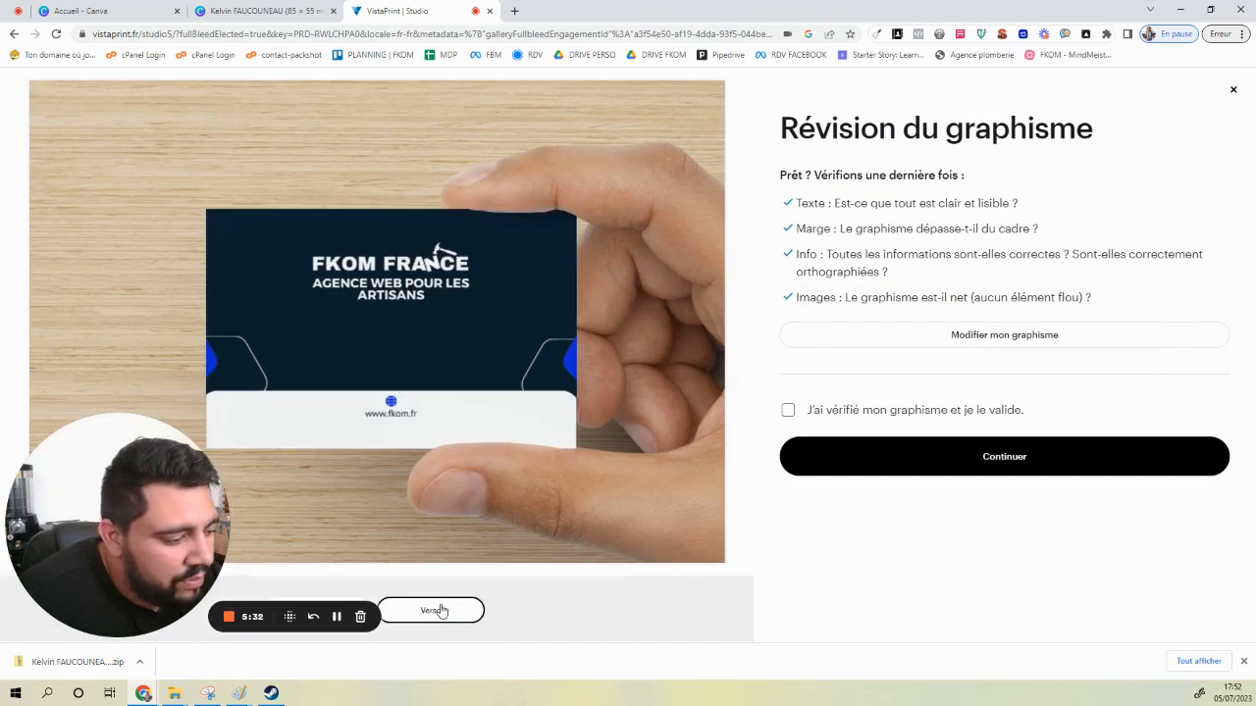
{"action": "left_click", "coordinate": [335, 610]}
{"action": "left_click", "coordinate": [407, 610]}
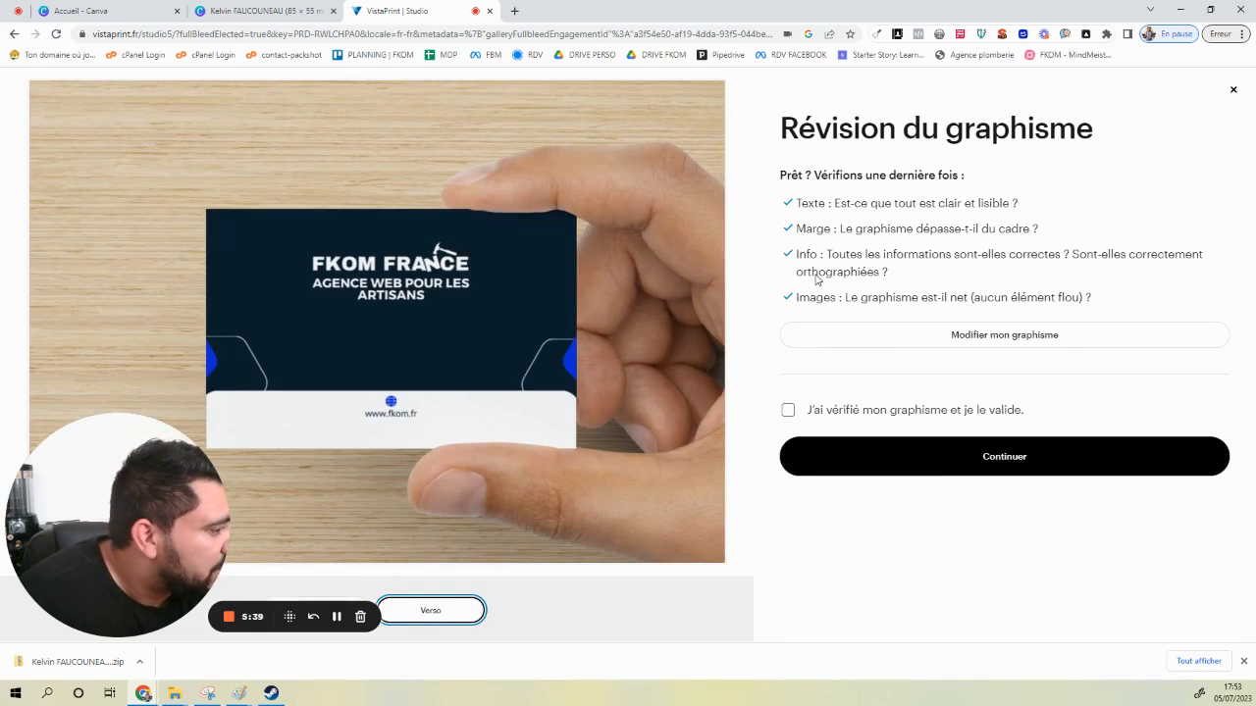
{"action": "left_click", "coordinate": [789, 410]}
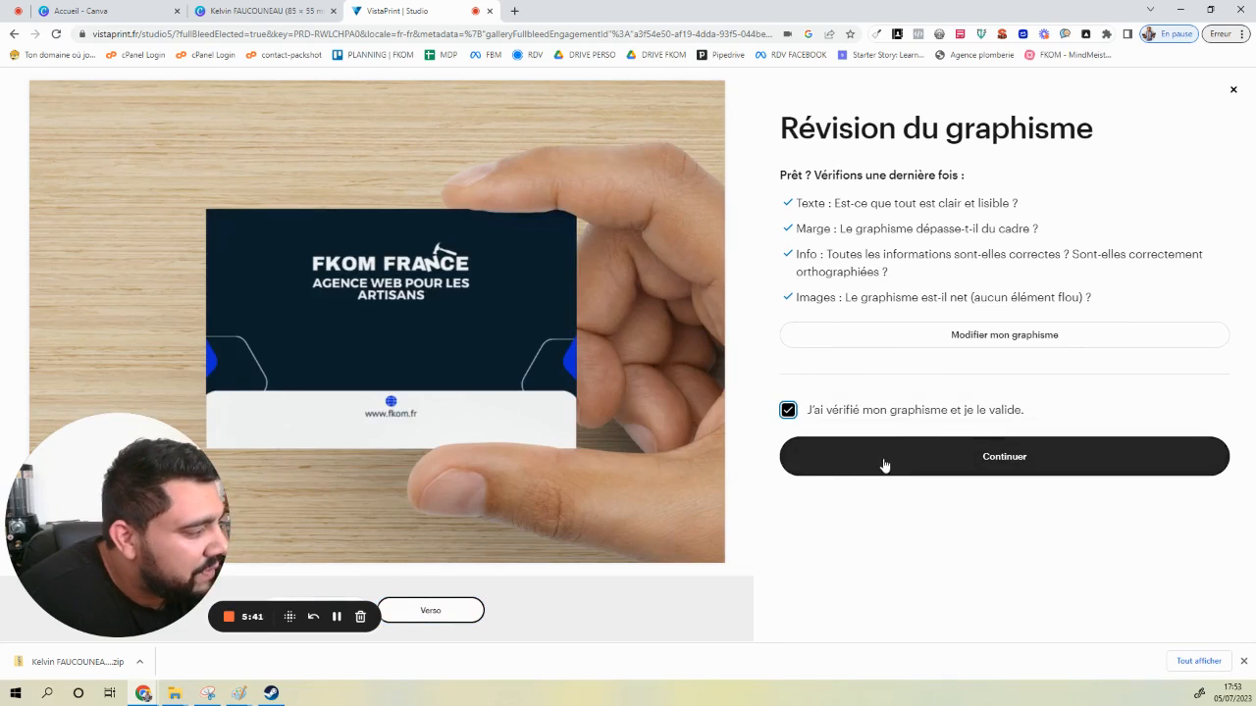
{"action": "left_click", "coordinate": [885, 457]}
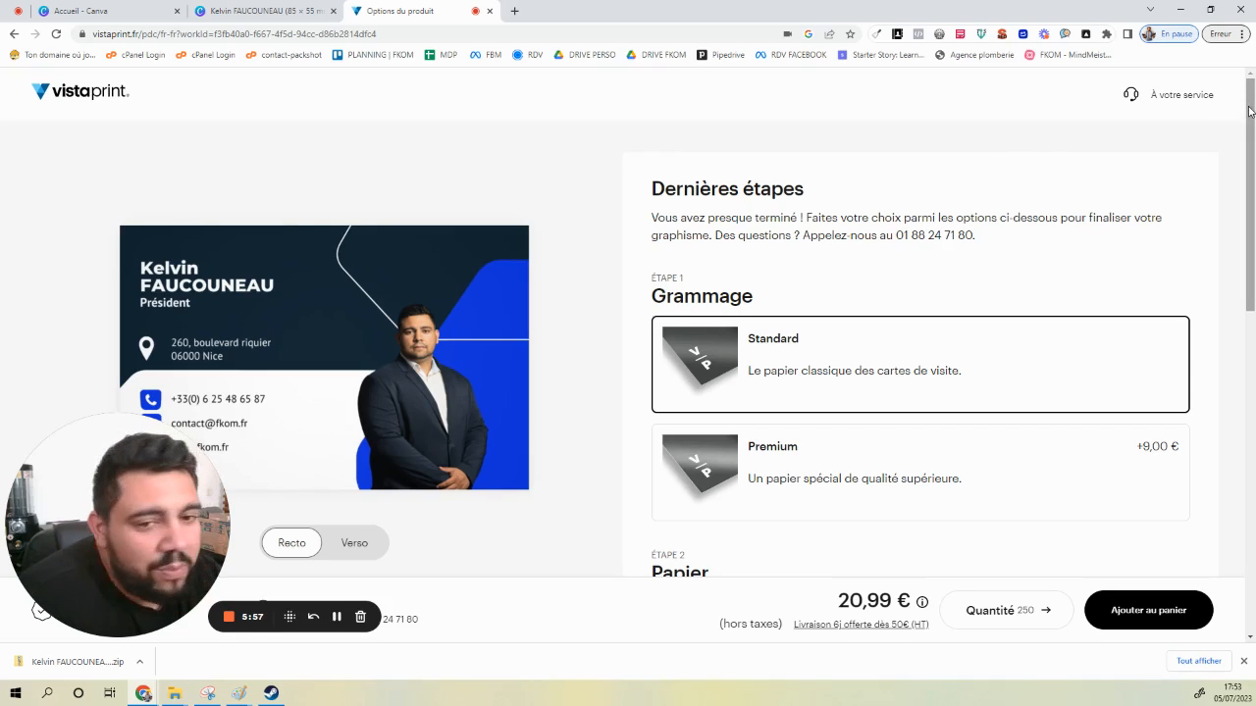
Review the print options, keep Standard weight, Mate paper, no finish and Carré corners, and add the cards to the cart
{"action": "left_click_drag", "start_coordinate": [1249, 111], "coordinate": [1247, 141]}
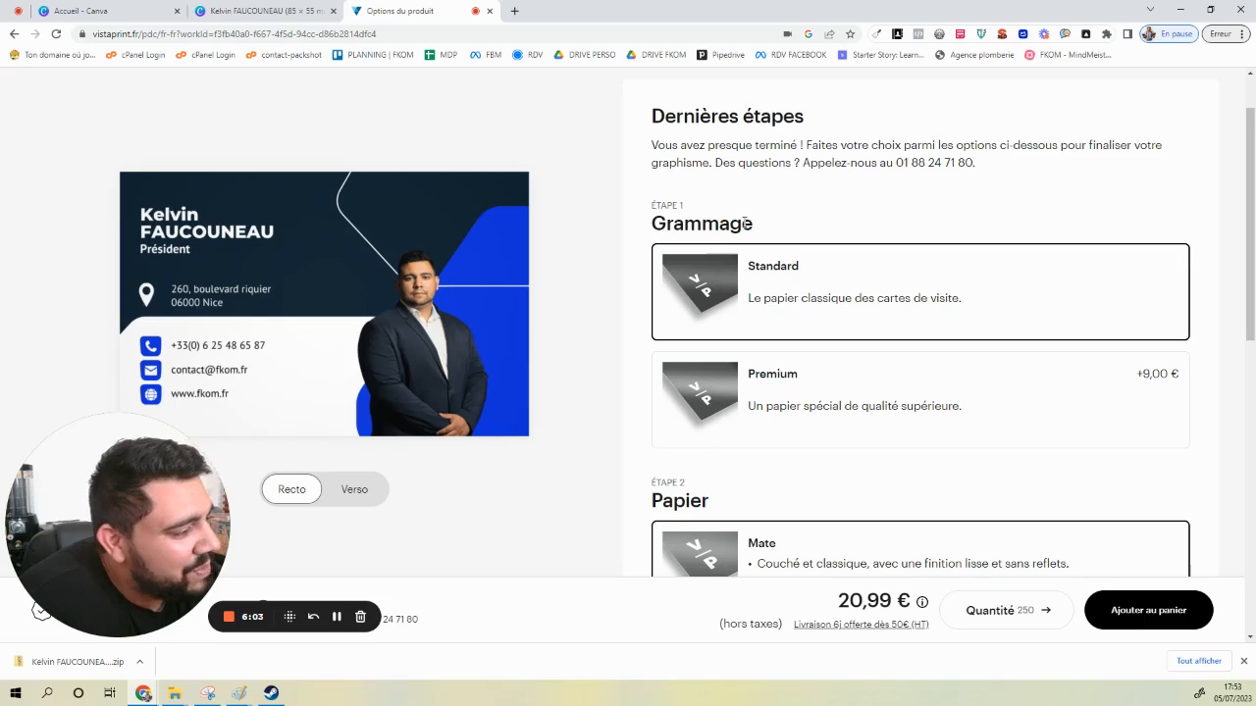
{"action": "scroll", "coordinate": [1016, 323], "scroll_direction": "down", "scroll_amount": 2}
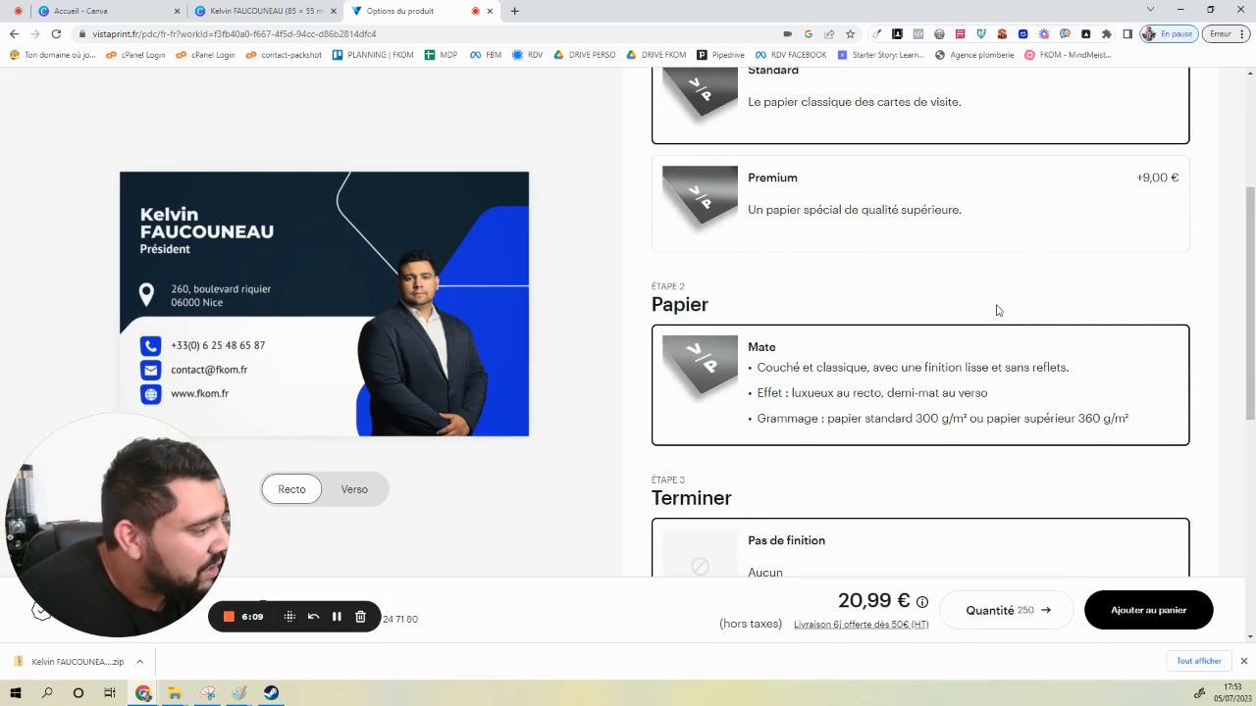
{"action": "scroll", "coordinate": [993, 314], "scroll_direction": "down", "scroll_amount": 2}
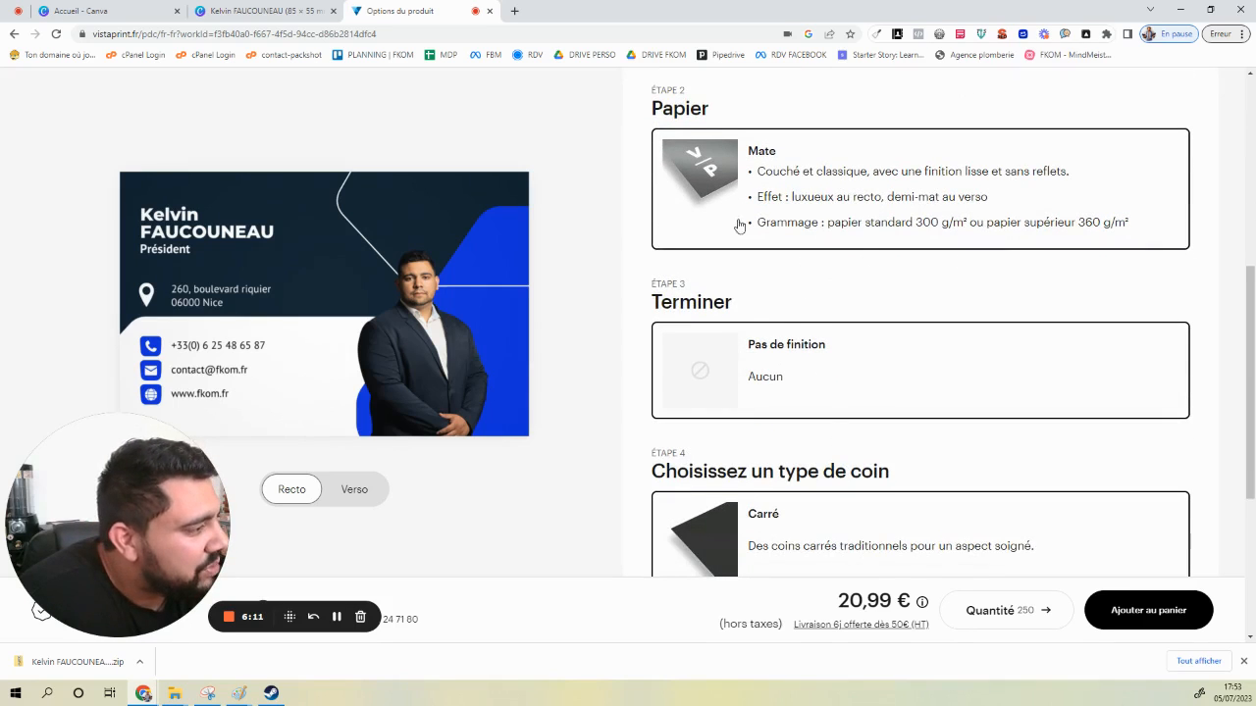
{"action": "scroll", "coordinate": [816, 274], "scroll_direction": "down", "scroll_amount": 2}
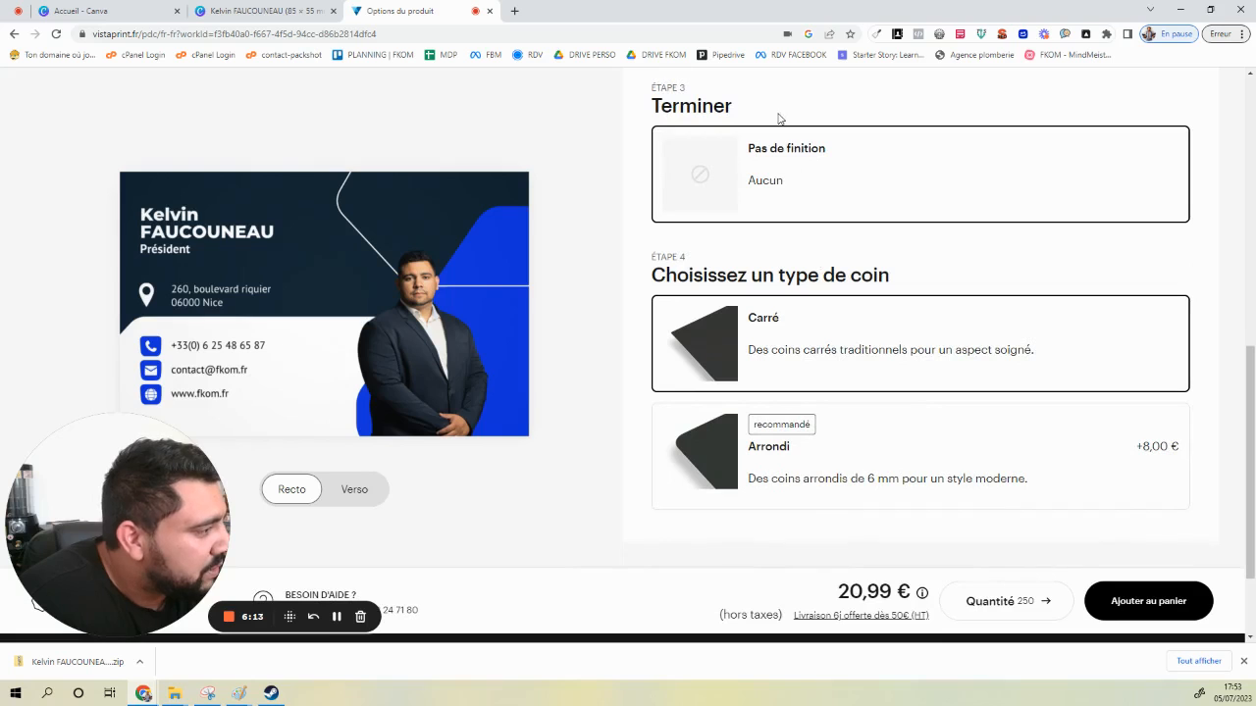
{"action": "scroll", "coordinate": [797, 237], "scroll_direction": "down", "scroll_amount": 1}
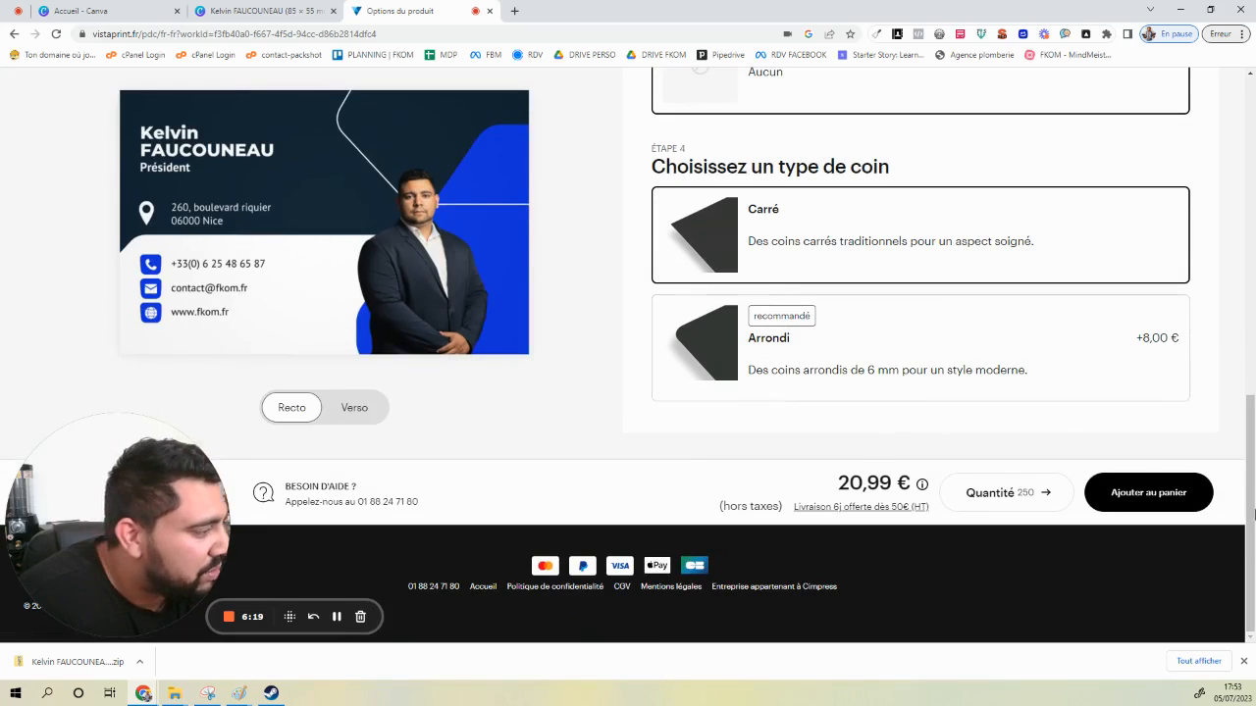
{"action": "left_click", "coordinate": [1135, 504]}
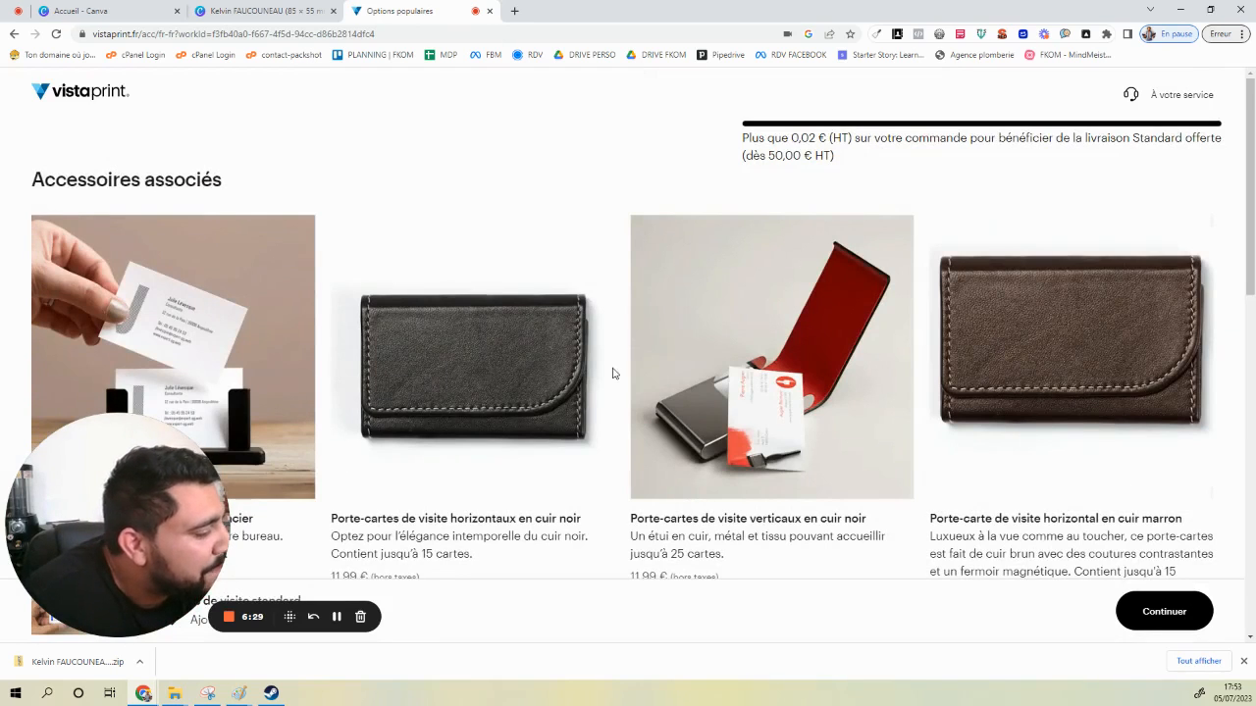
Skip the suggested accessories, matching products and Vista x Wix website offer, and proceed to the cart
{"action": "scroll", "coordinate": [613, 382], "scroll_direction": "down", "scroll_amount": 7}
{"action": "left_click", "coordinate": [1122, 612]}
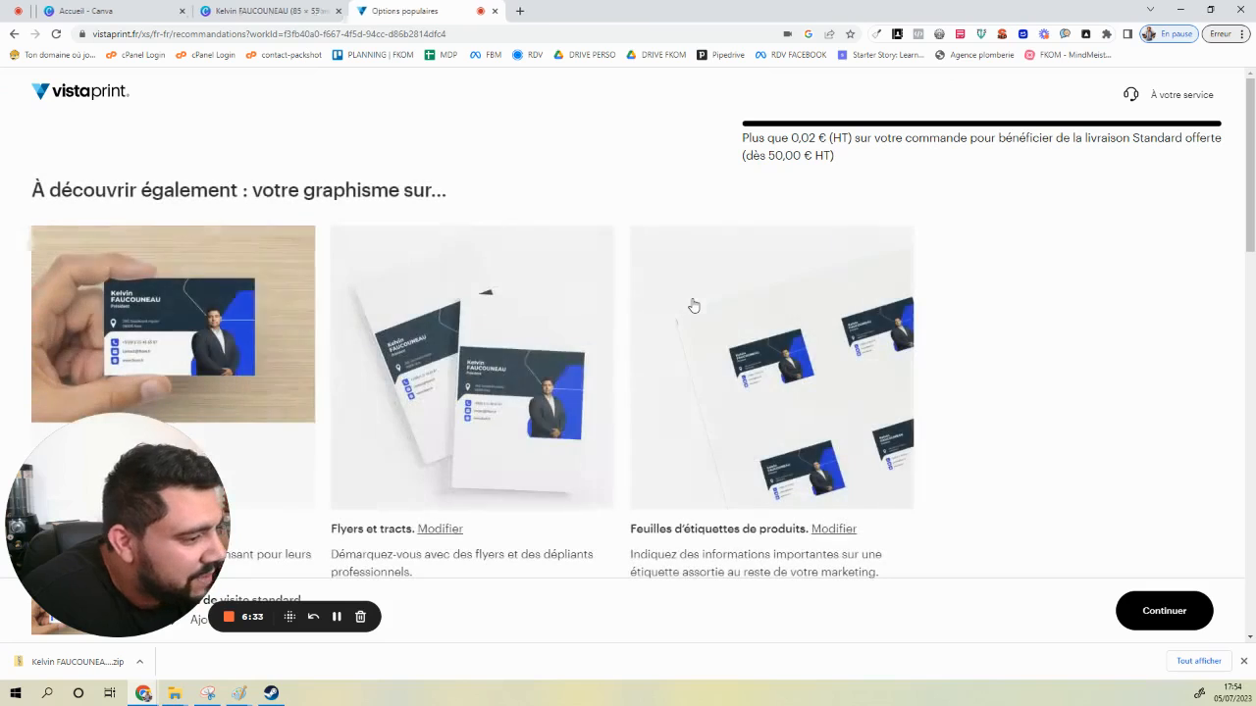
{"action": "scroll", "coordinate": [996, 334], "scroll_direction": "down", "scroll_amount": 2}
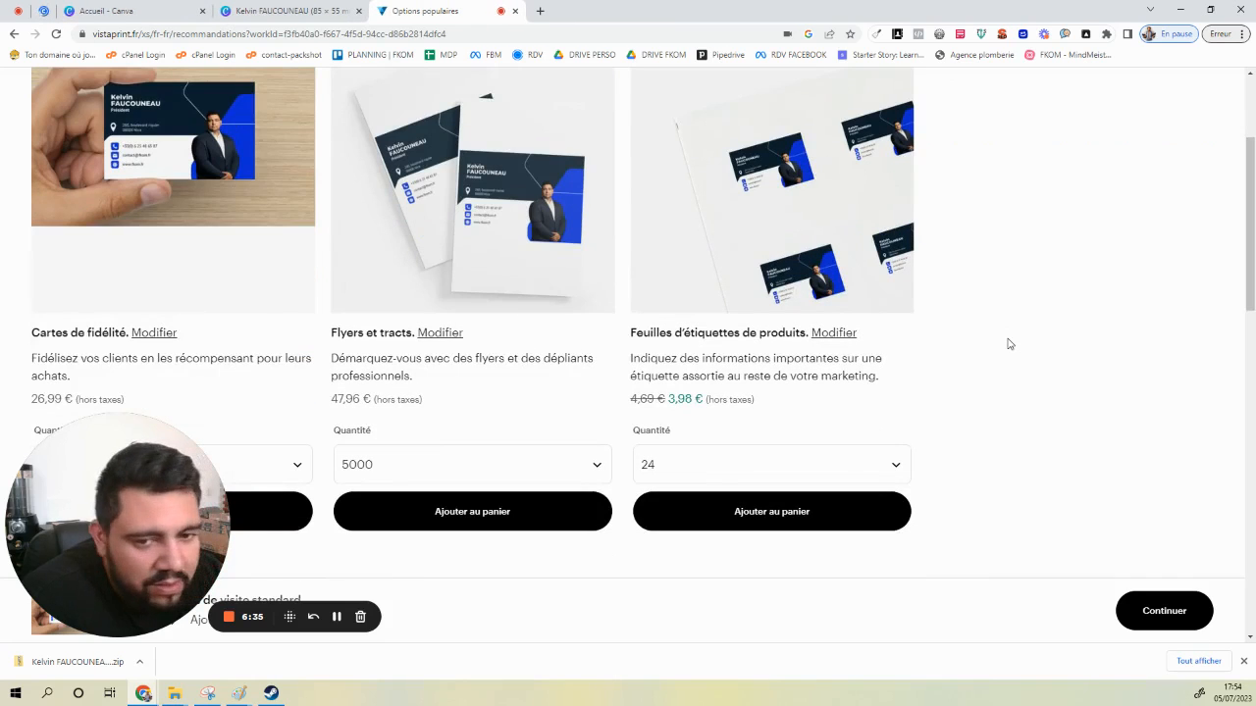
{"action": "scroll", "coordinate": [952, 358], "scroll_direction": "down", "scroll_amount": 3}
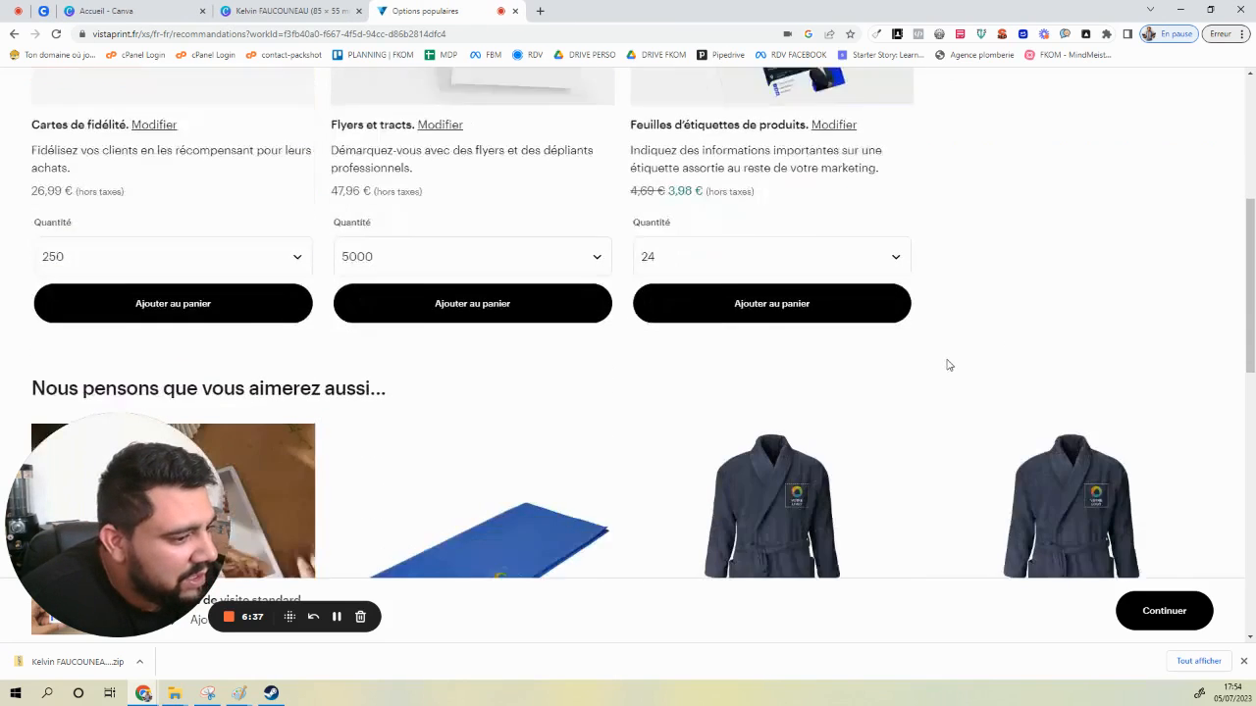
{"action": "scroll", "coordinate": [802, 325], "scroll_direction": "up", "scroll_amount": 3}
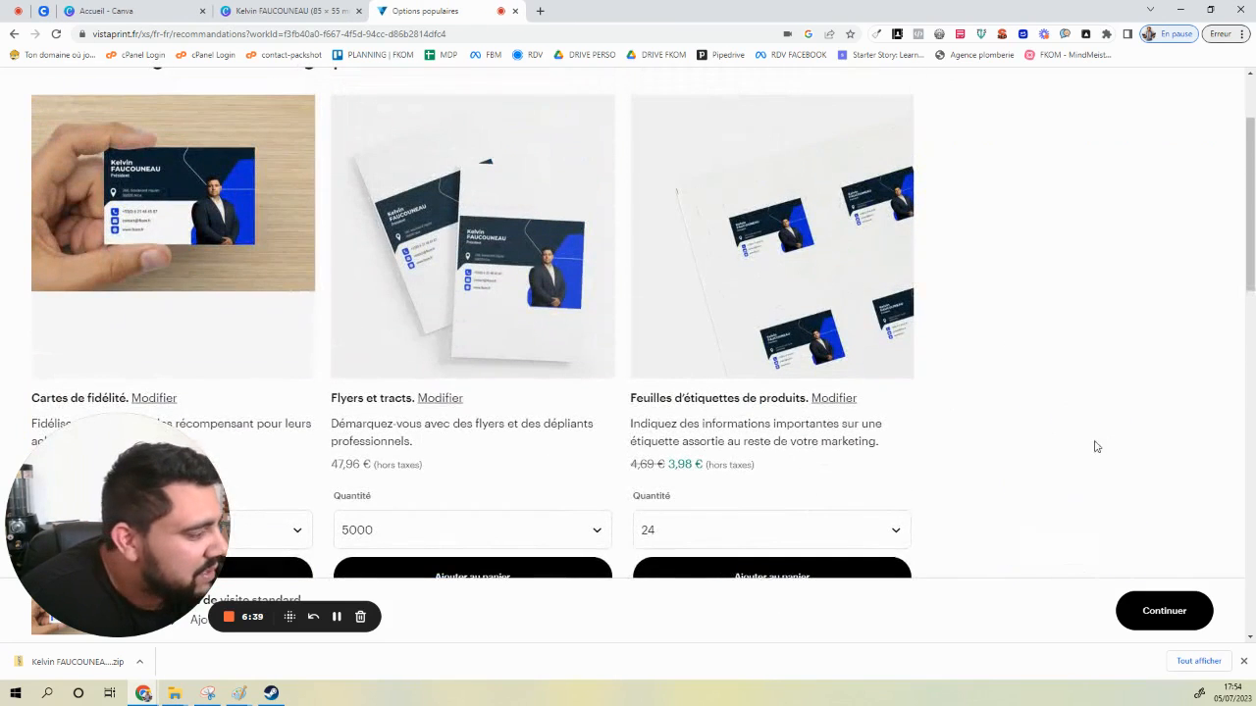
{"action": "left_click", "coordinate": [1150, 608]}
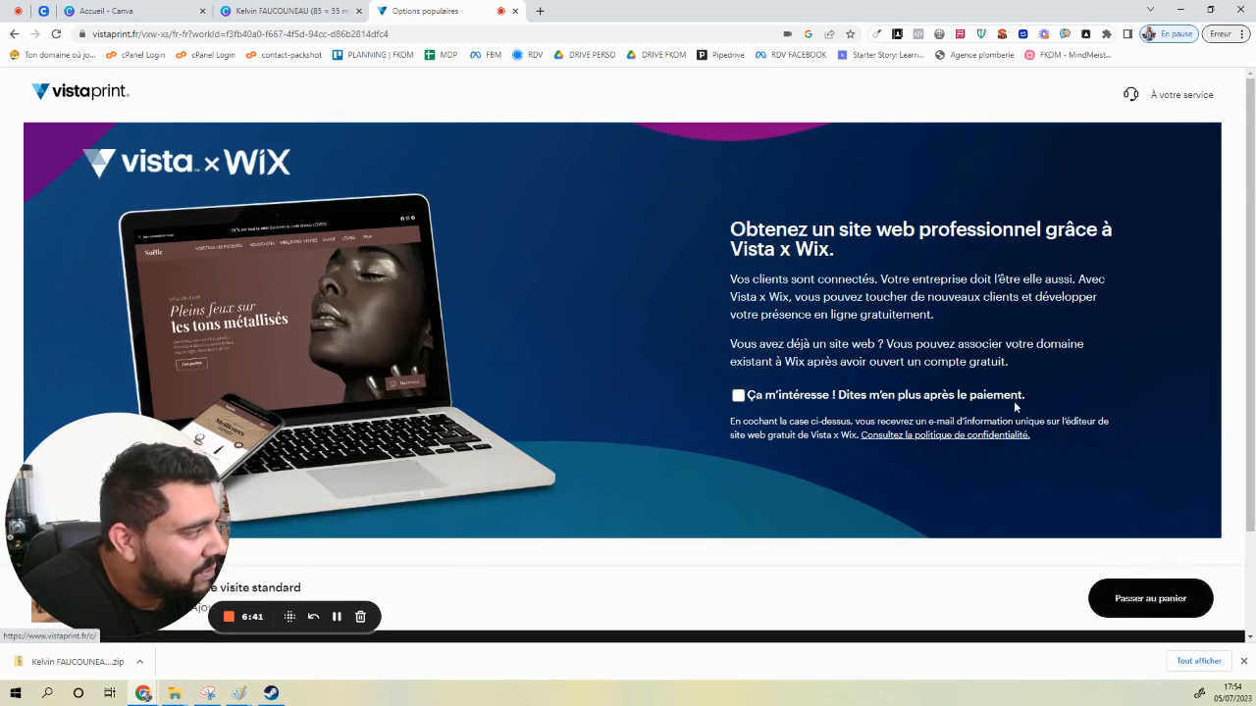
{"action": "scroll", "coordinate": [1014, 400], "scroll_direction": "down", "scroll_amount": 2}
{"action": "left_click", "coordinate": [1126, 501]}
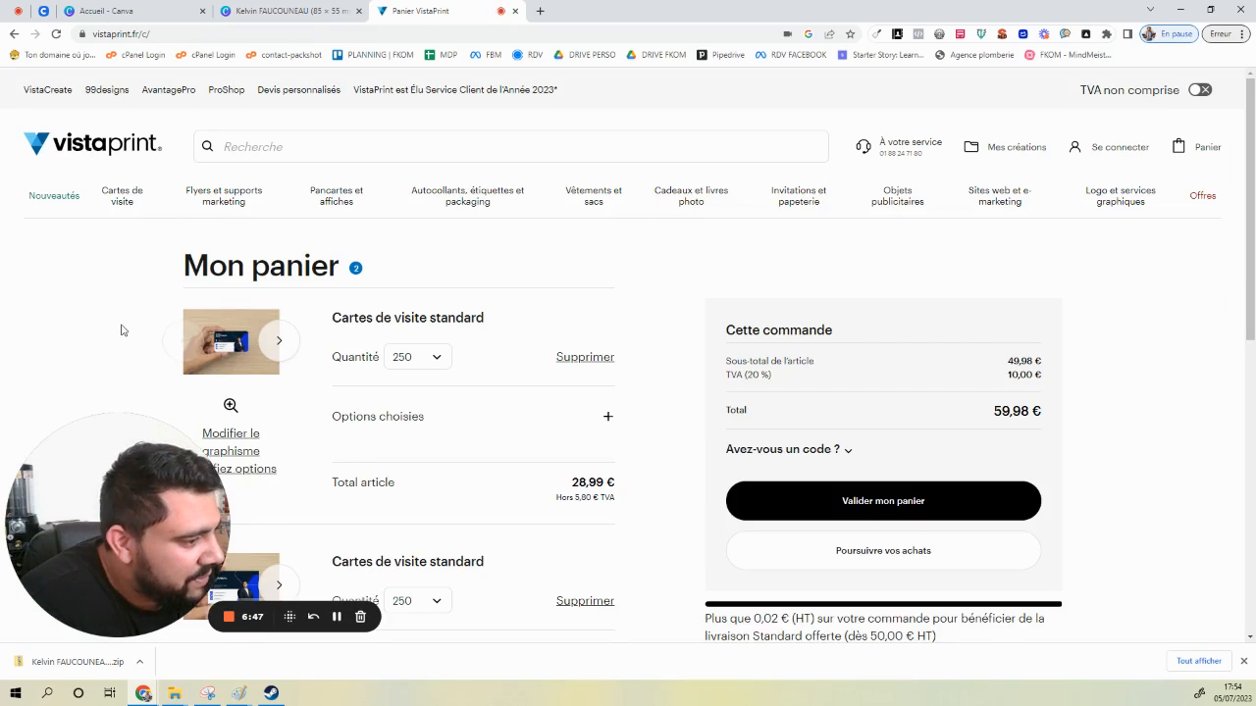
Compare the two business card items in the cart and remove the first one, priced 28,99 €
{"action": "scroll", "coordinate": [121, 328], "scroll_direction": "down", "scroll_amount": 2}
{"action": "scroll", "coordinate": [121, 335], "scroll_direction": "down", "scroll_amount": 2}
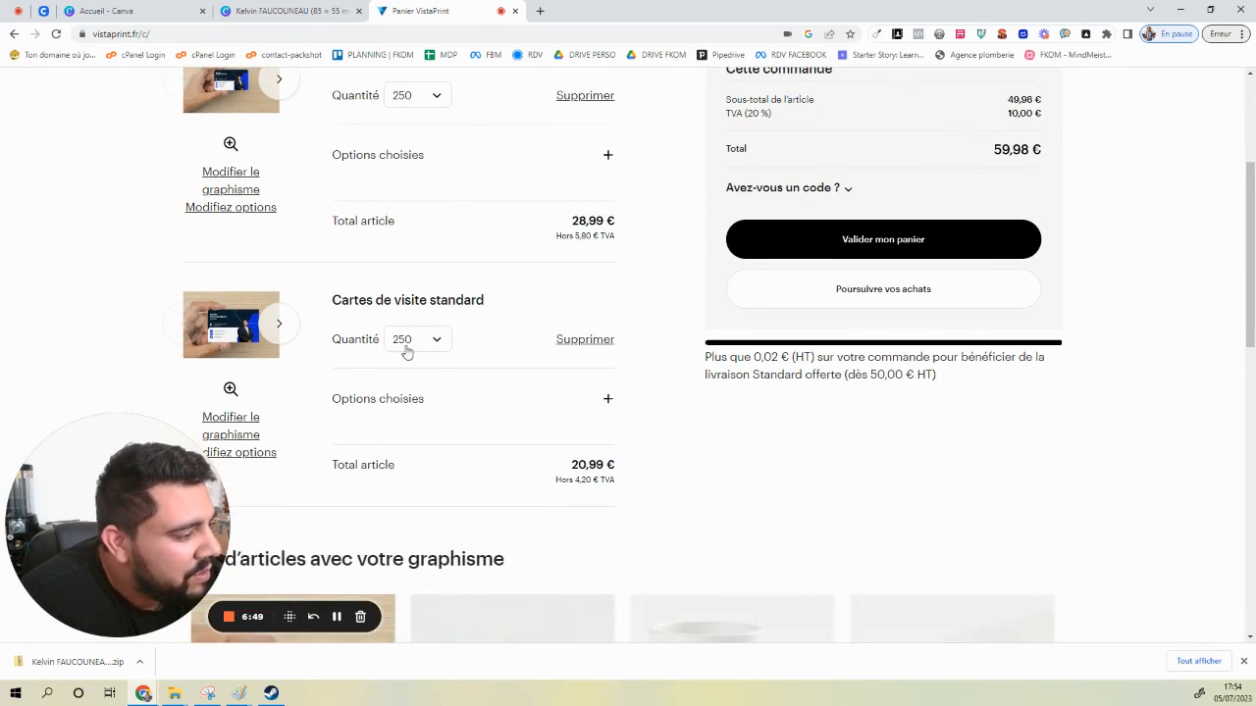
{"action": "scroll", "coordinate": [576, 341], "scroll_direction": "up", "scroll_amount": 2}
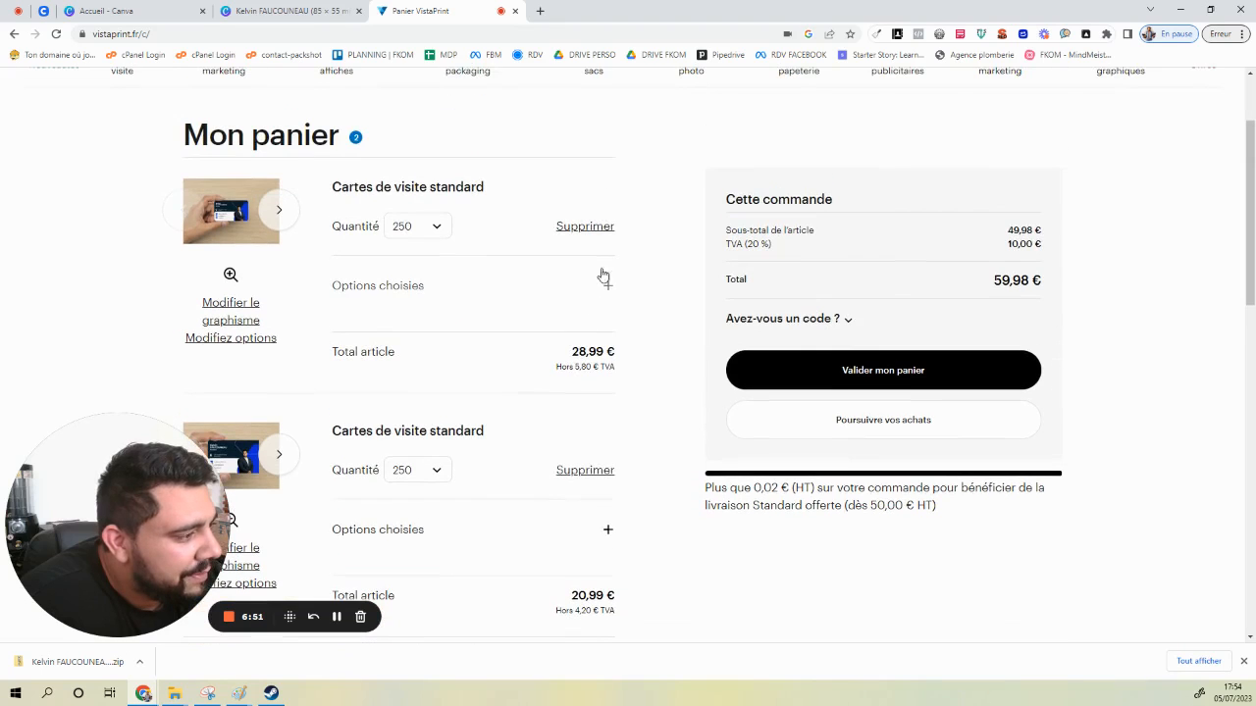
{"action": "left_click", "coordinate": [588, 227]}
{"action": "left_click", "coordinate": [689, 396]}
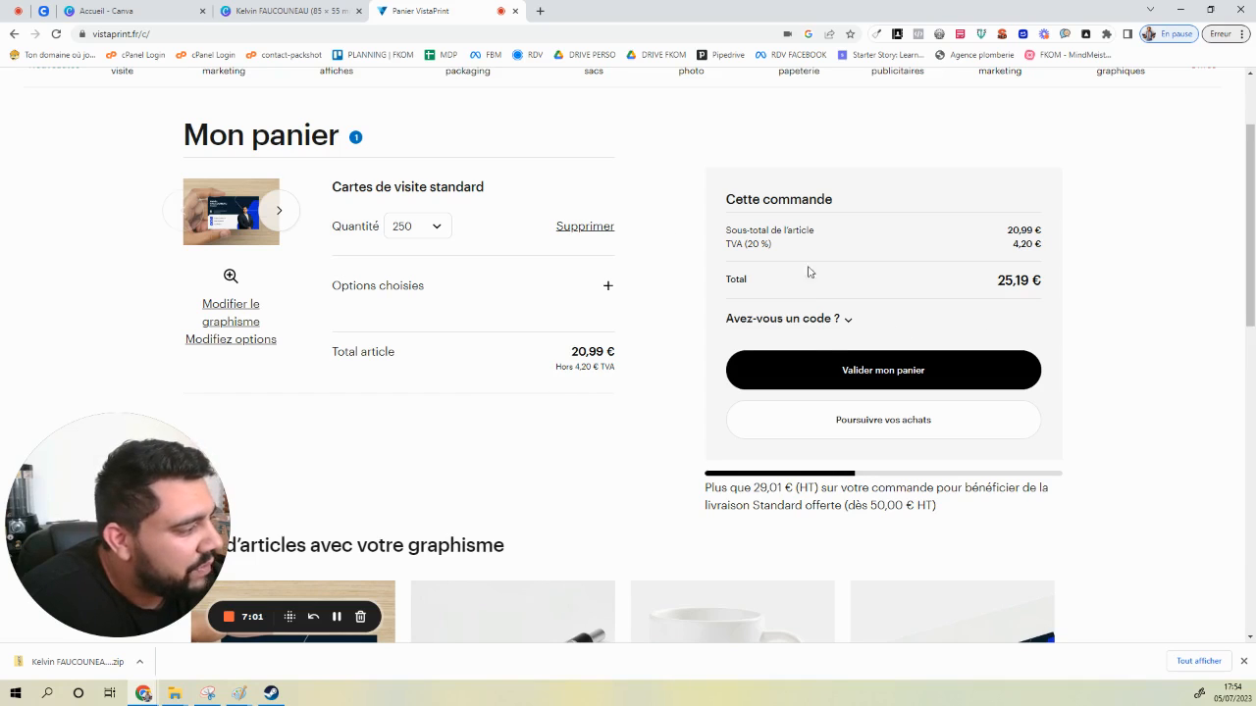
Try a quantity of 1000 for the remaining standard business cards, then set it back to 250
{"action": "left_click", "coordinate": [437, 229]}
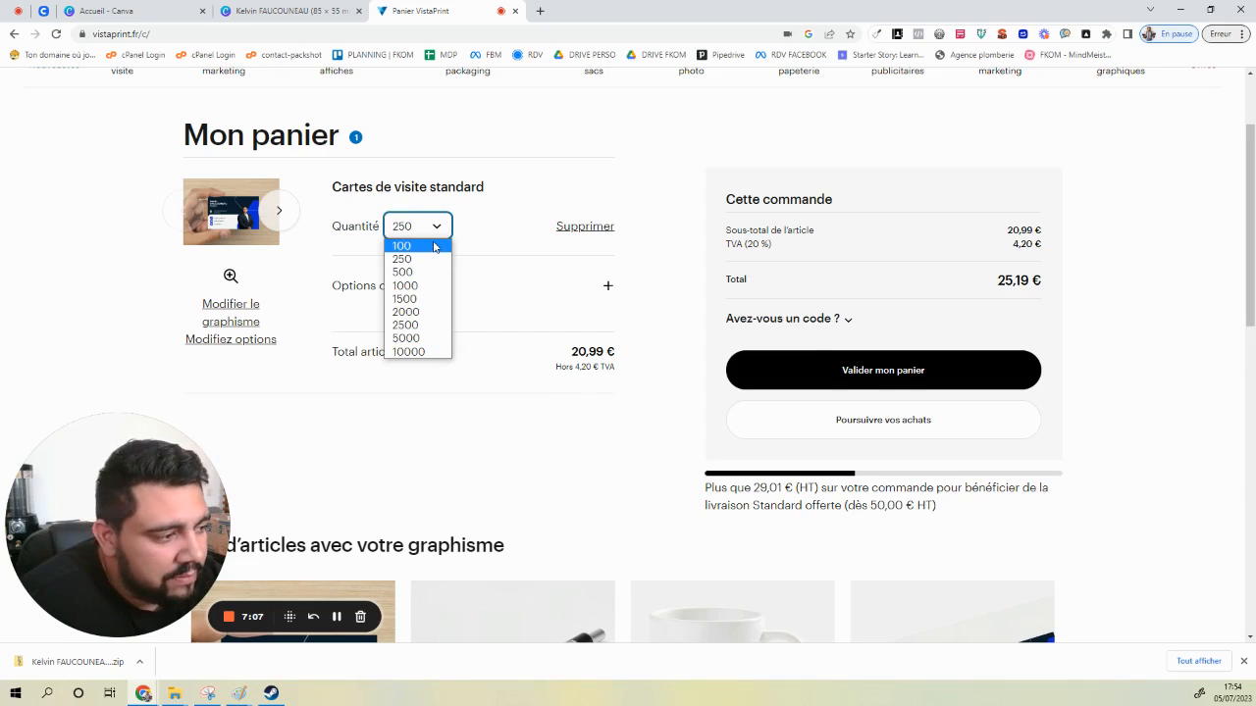
{"action": "left_click", "coordinate": [428, 286]}
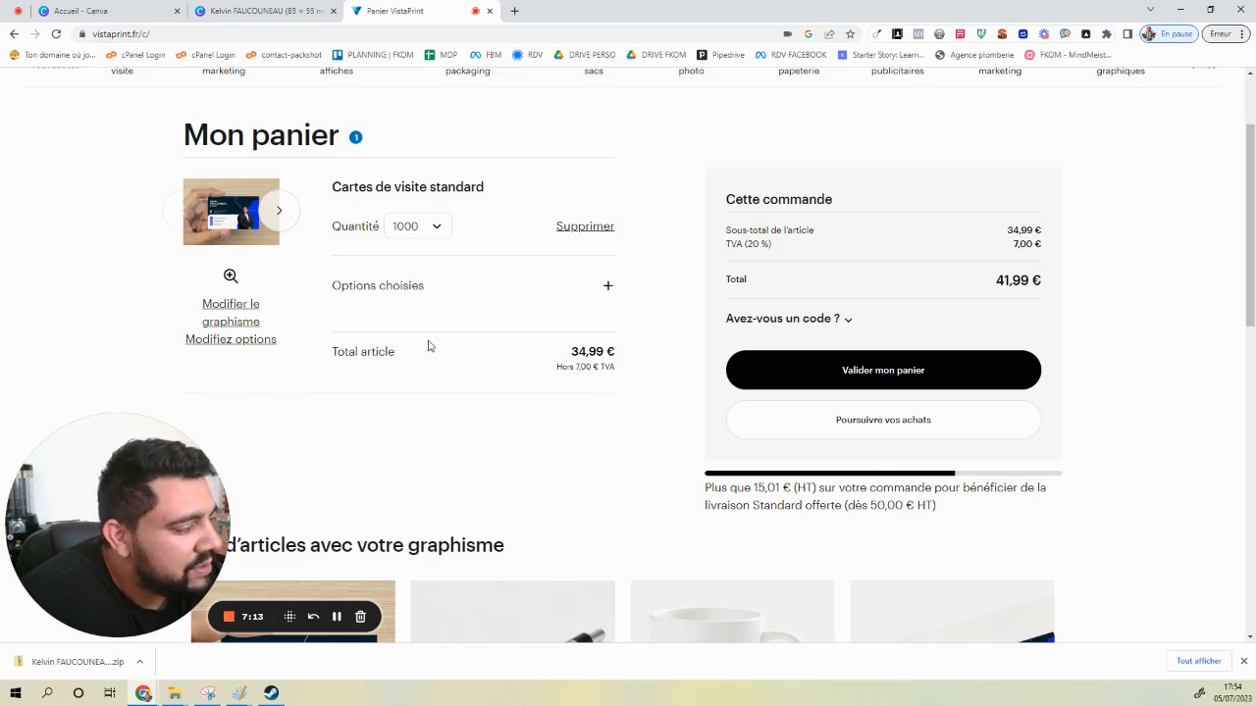
{"action": "left_click", "coordinate": [432, 234]}
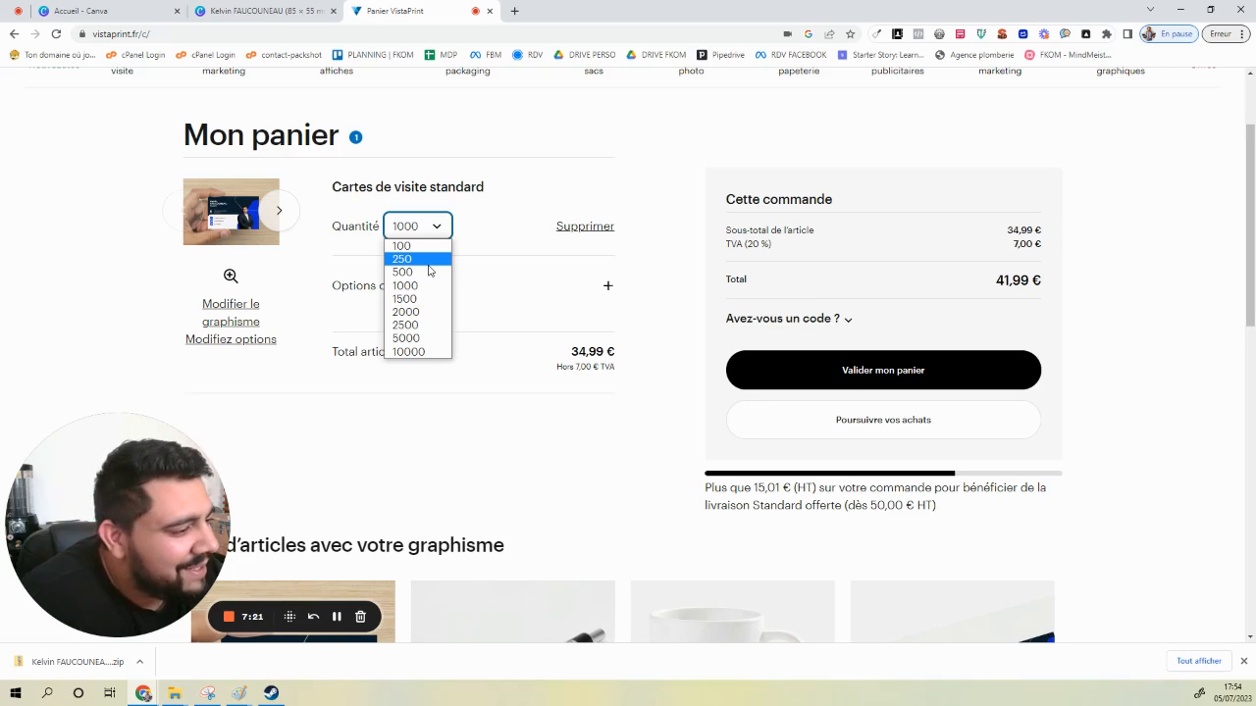
{"action": "left_click", "coordinate": [427, 261]}
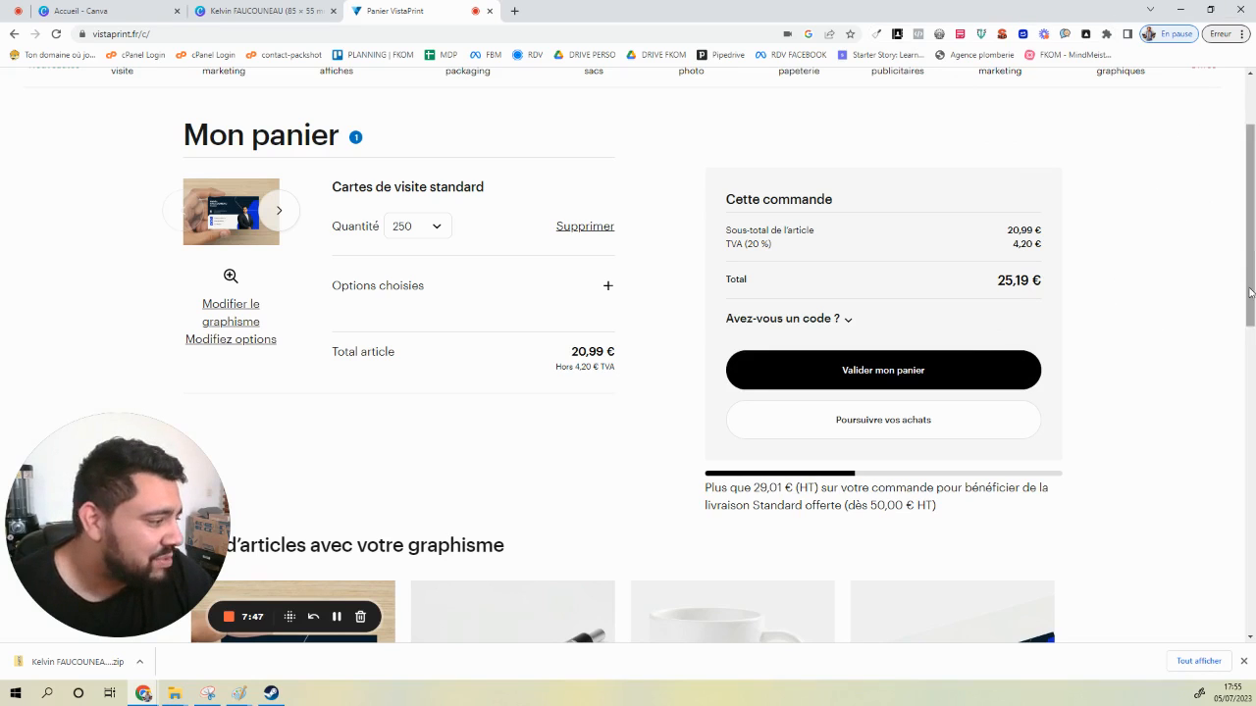
Validate the cart and look through the sign-in and account creation options
{"action": "left_click", "coordinate": [1010, 377]}
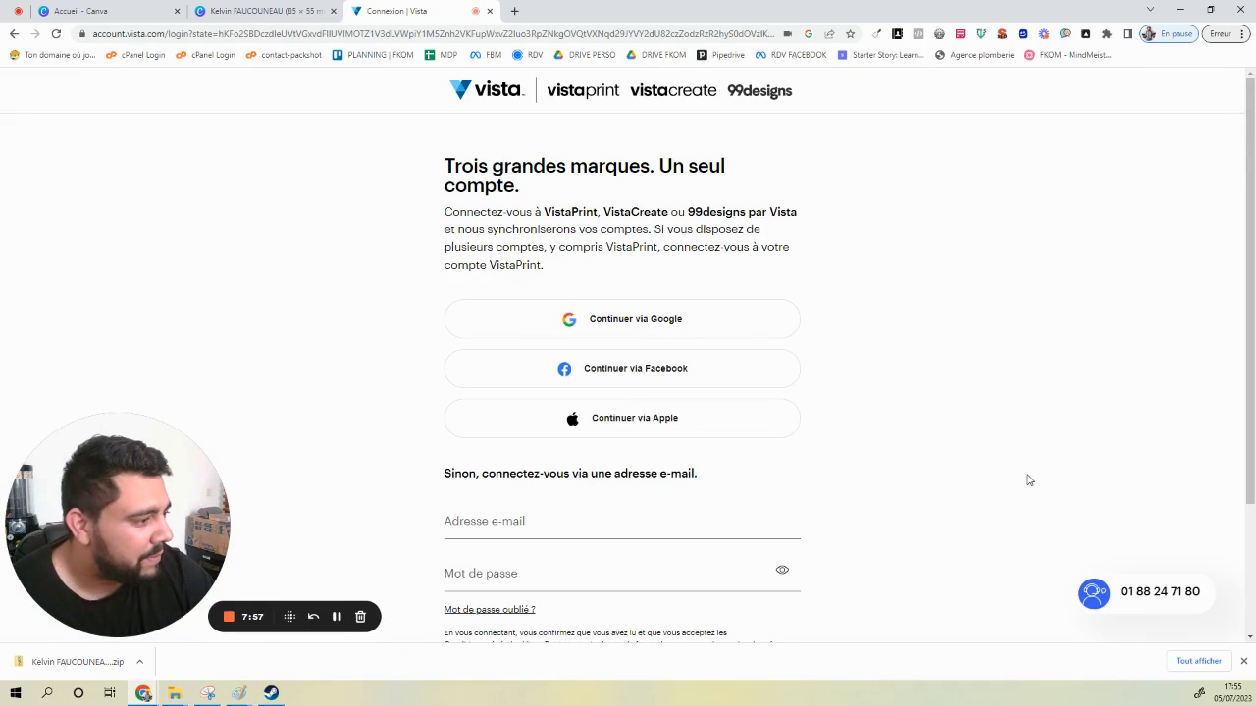
{"action": "scroll", "coordinate": [1029, 481], "scroll_direction": "down", "scroll_amount": 3}
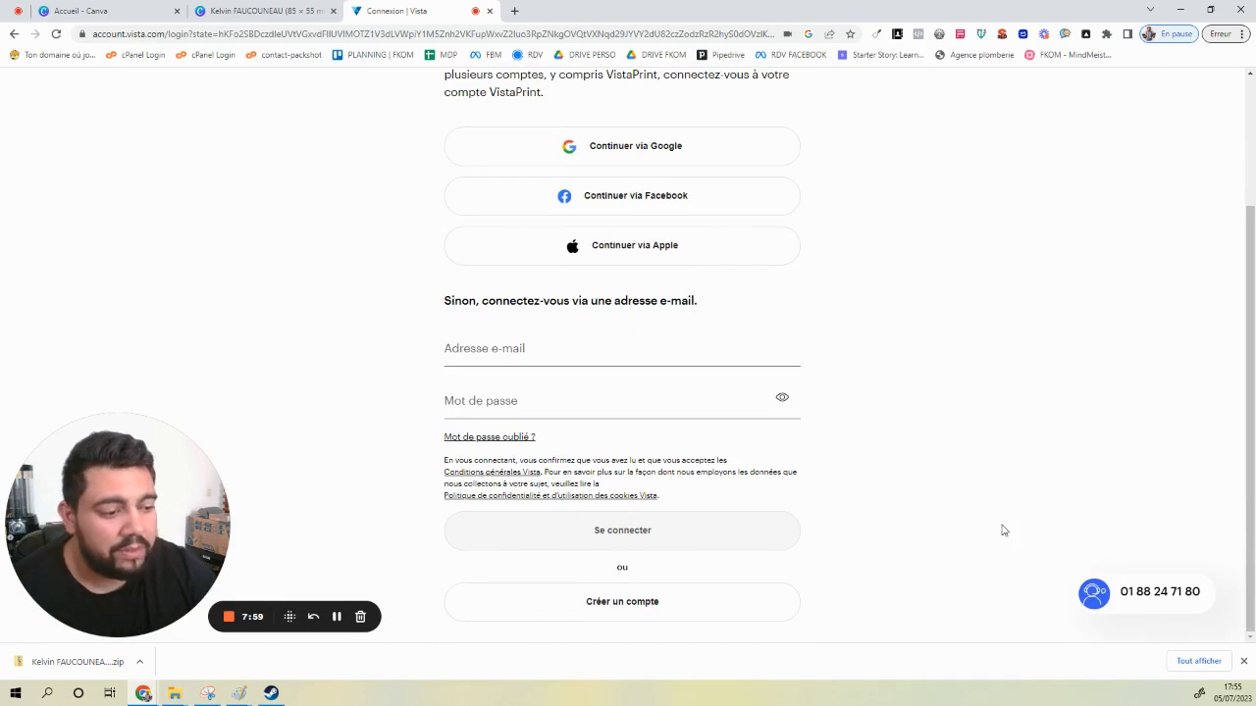